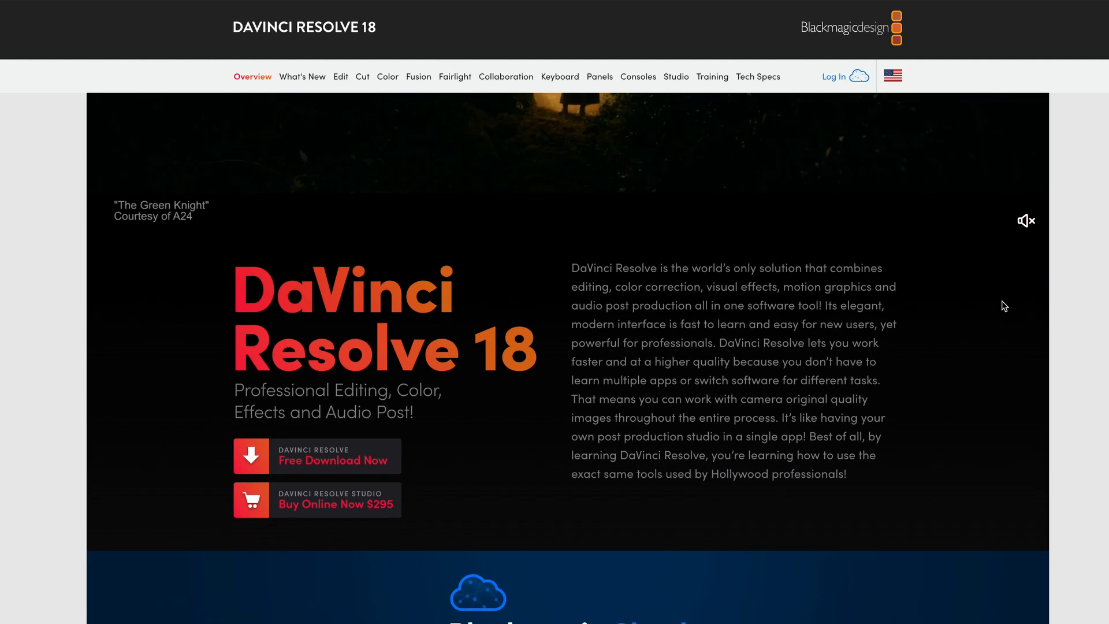
- Look through the DaVinci Resolve 18 product page down to the comparison of the free and Studio versions
{"action": "scroll", "coordinate": [1004, 306], "scroll_direction": "down", "scroll_amount": 5}
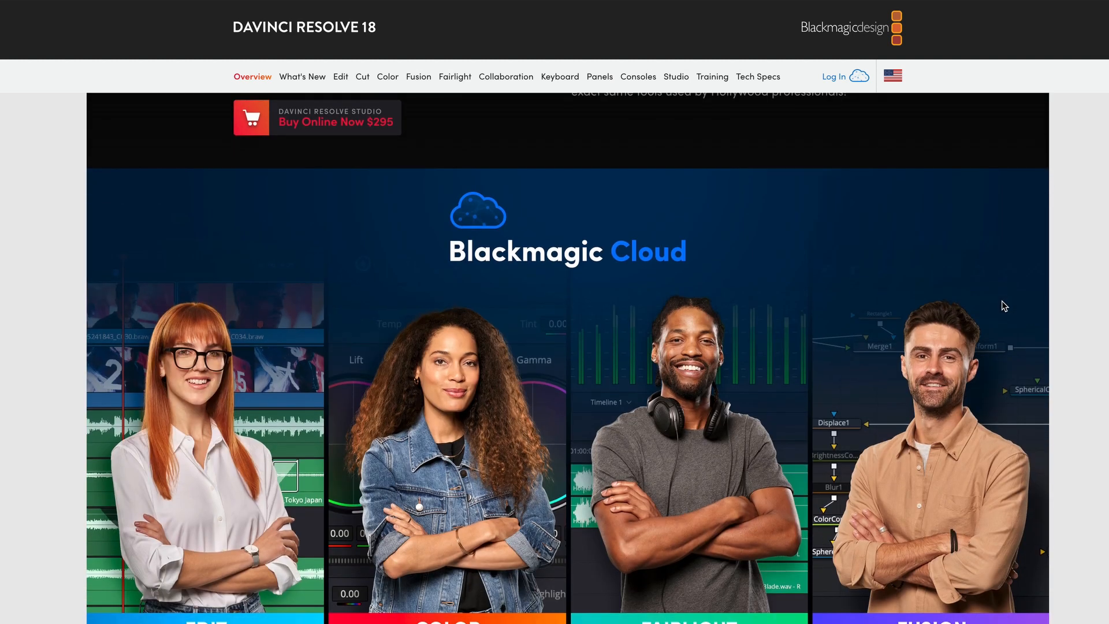
{"action": "scroll", "coordinate": [1004, 306], "scroll_direction": "down", "scroll_amount": 2}
{"action": "scroll", "coordinate": [1004, 306], "scroll_direction": "down", "scroll_amount": 5}
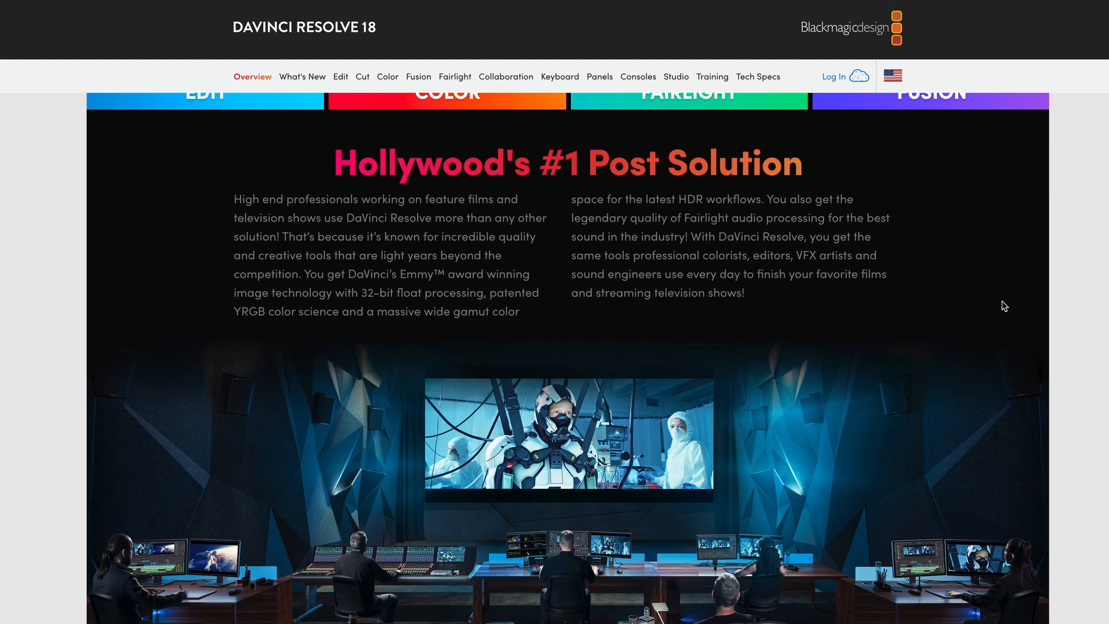
{"action": "scroll", "coordinate": [1005, 306], "scroll_direction": "down", "scroll_amount": 10}
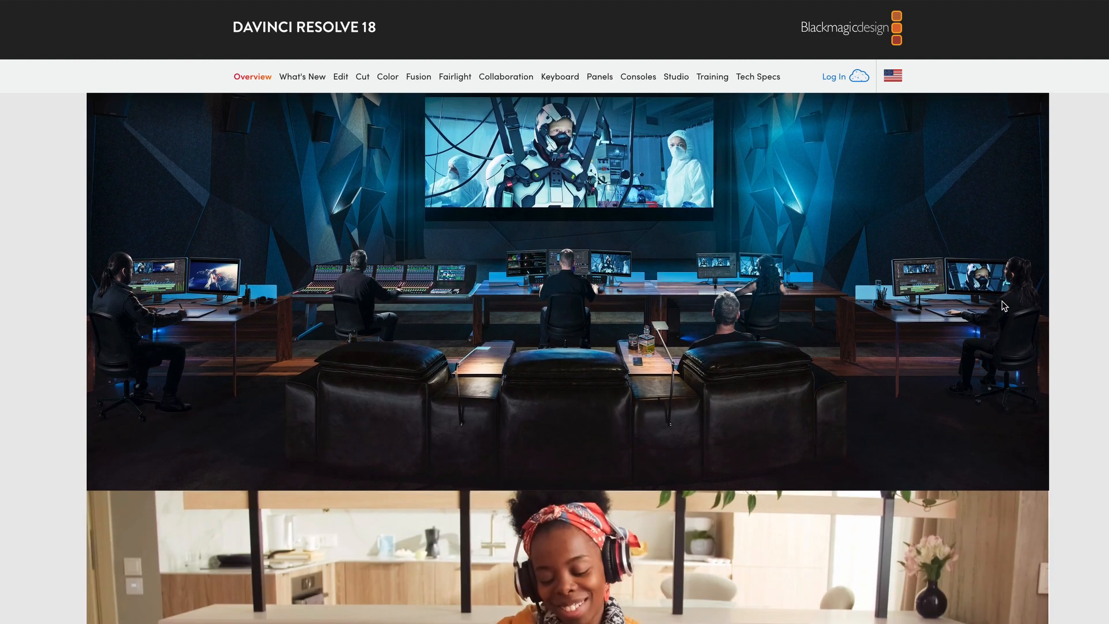
{"action": "scroll", "coordinate": [1004, 306], "scroll_direction": "down", "scroll_amount": 10}
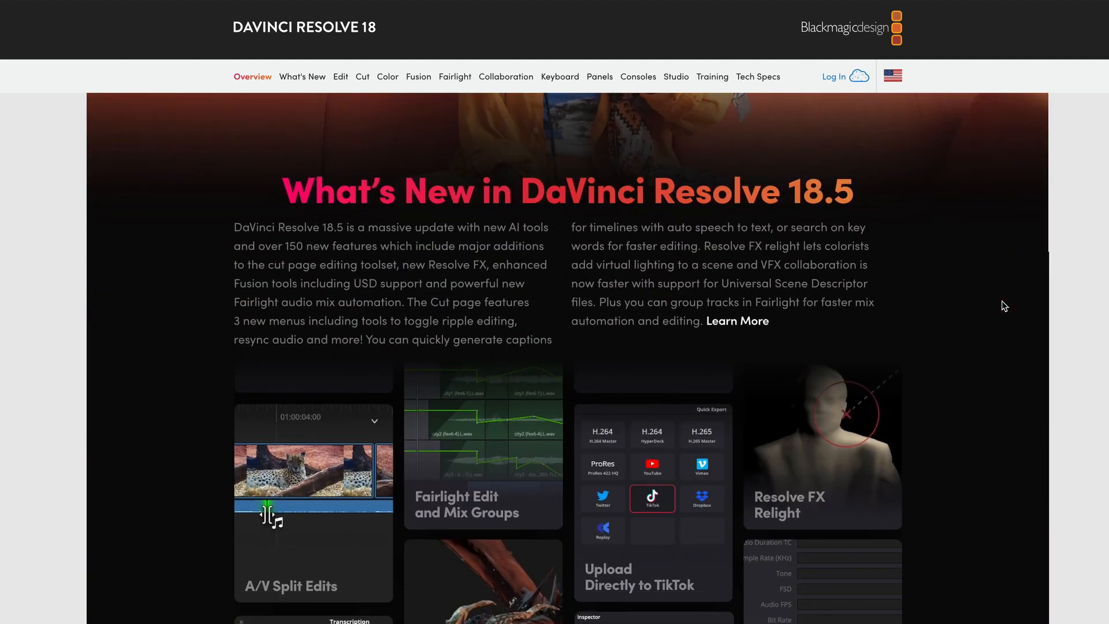
{"action": "scroll", "coordinate": [1004, 306], "scroll_direction": "down", "scroll_amount": 15}
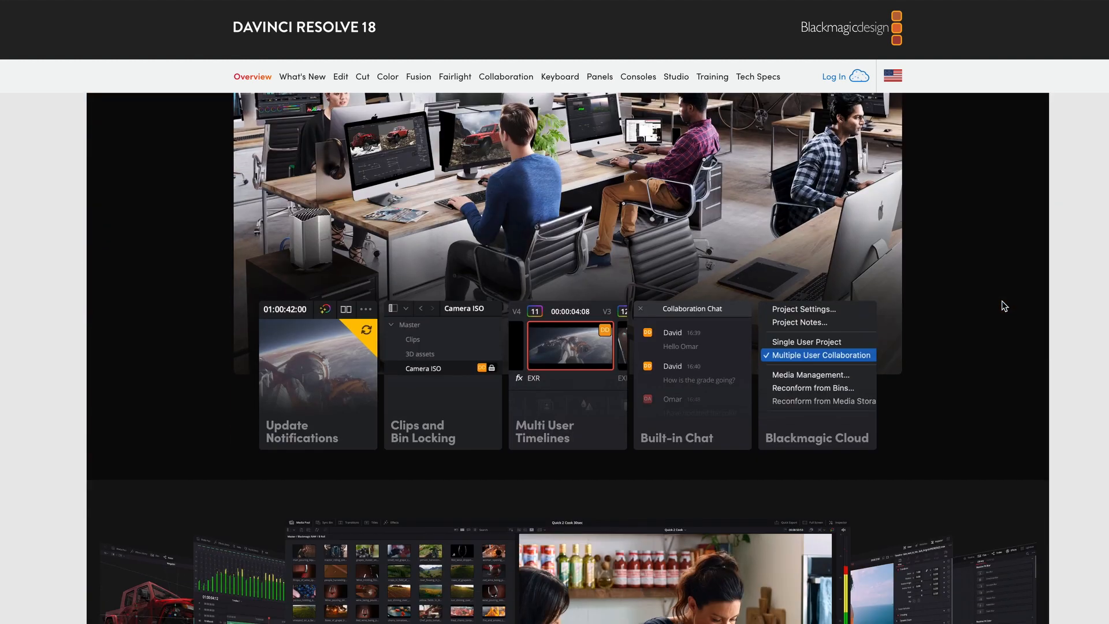
{"action": "scroll", "coordinate": [1004, 306], "scroll_direction": "down", "scroll_amount": 20}
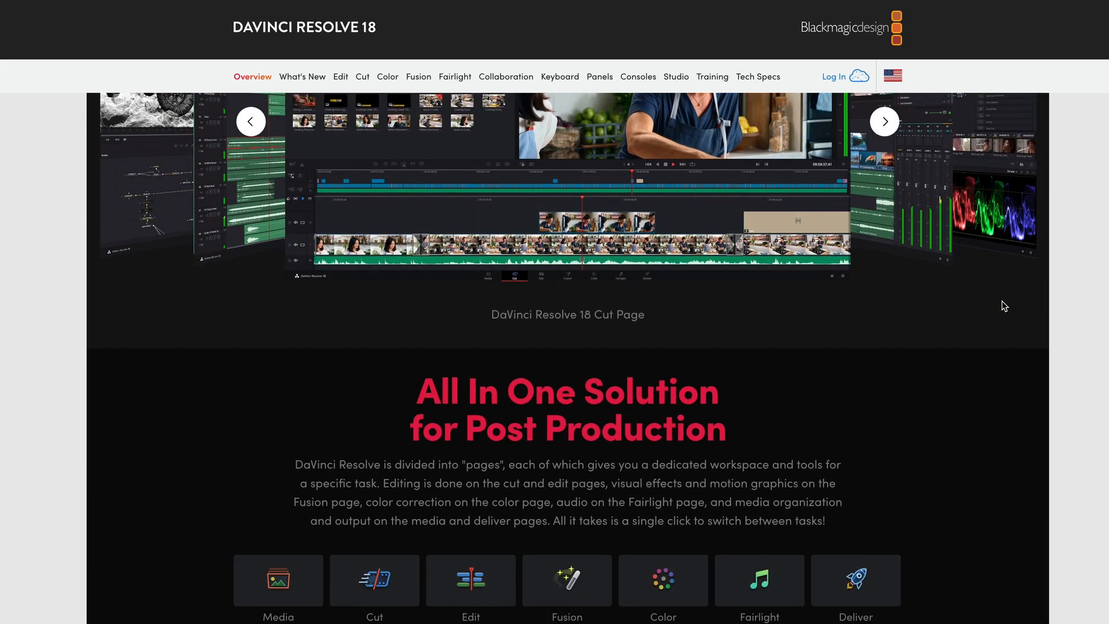
{"action": "scroll", "coordinate": [1004, 306], "scroll_direction": "down", "scroll_amount": 18}
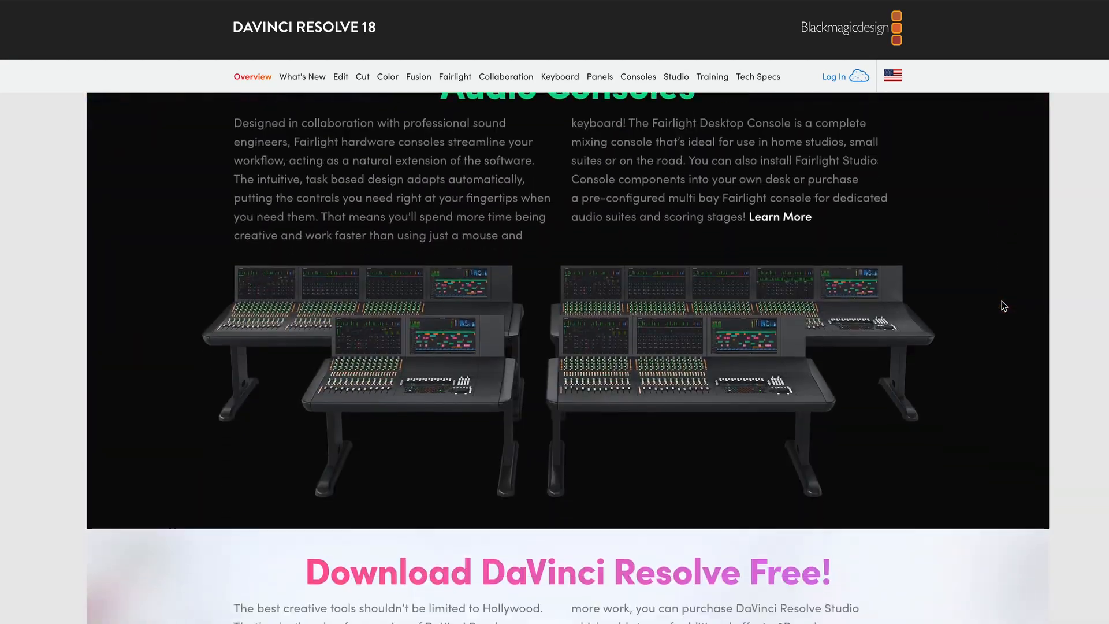
{"action": "scroll", "coordinate": [1004, 306], "scroll_direction": "down", "scroll_amount": 3}
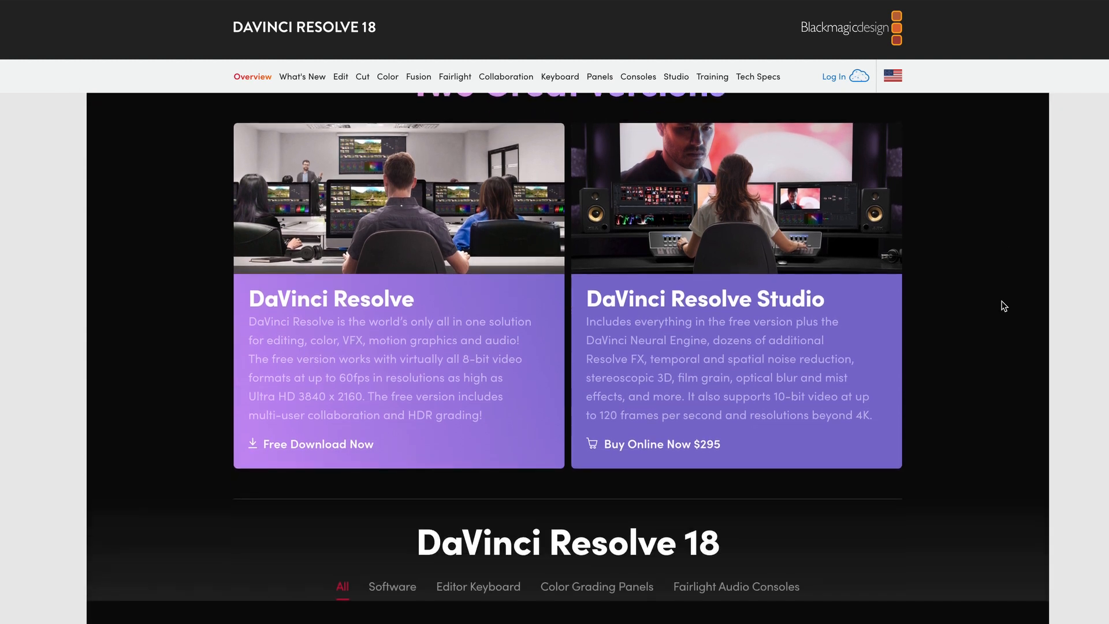
{"action": "scroll", "coordinate": [1004, 306], "scroll_direction": "down", "scroll_amount": 1}
{"action": "scroll", "coordinate": [1004, 306], "scroll_direction": "up", "scroll_amount": 1}
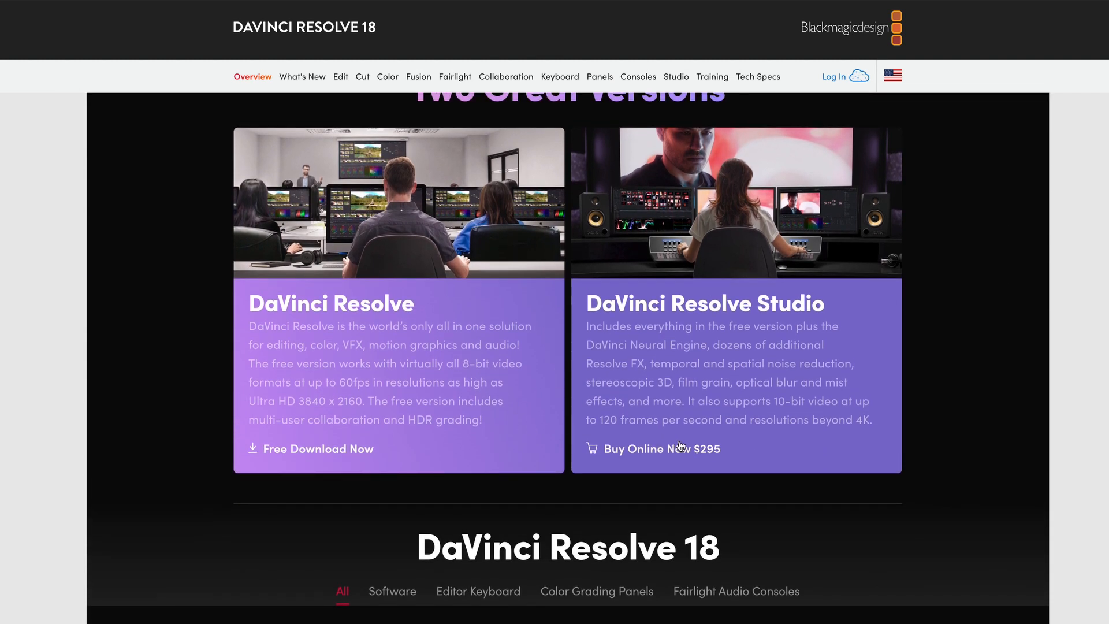
- Open the Mac OS X download form for the free DaVinci Resolve 18.5 Public Beta, check its name fields, and close it
{"action": "left_click", "coordinate": [315, 449]}
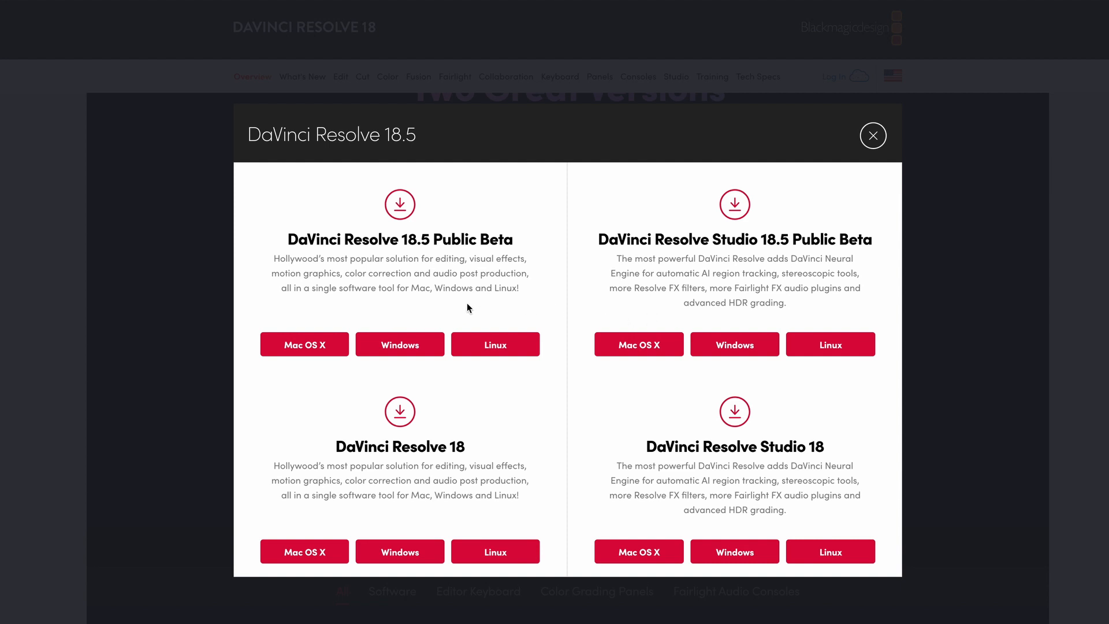
{"action": "left_click", "coordinate": [327, 353]}
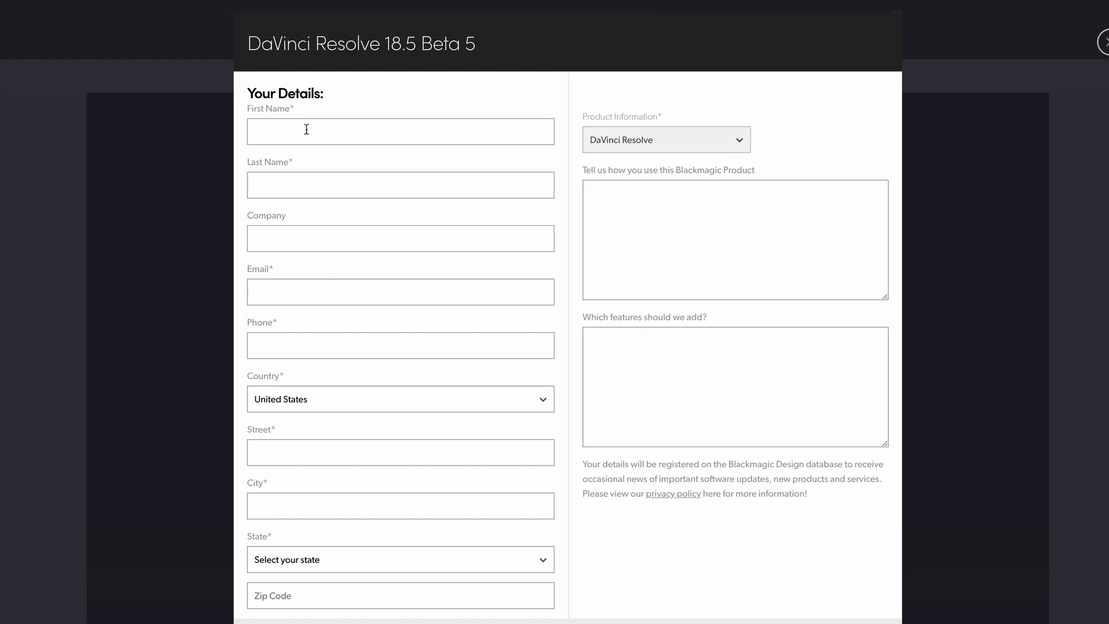
{"action": "left_click", "coordinate": [306, 128]}
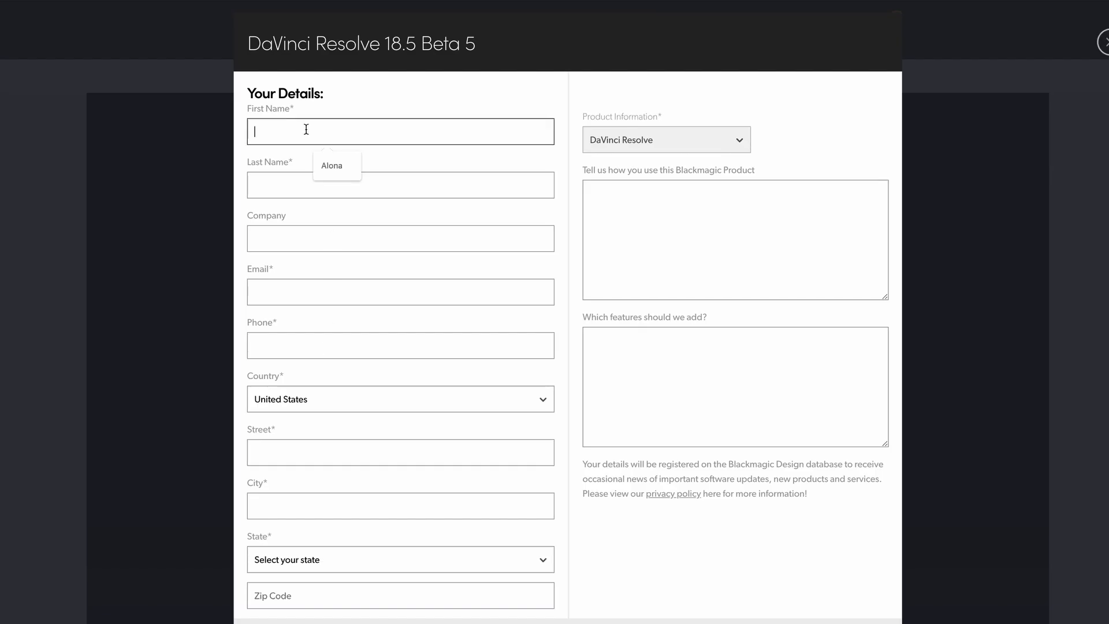
{"action": "left_click", "coordinate": [298, 185]}
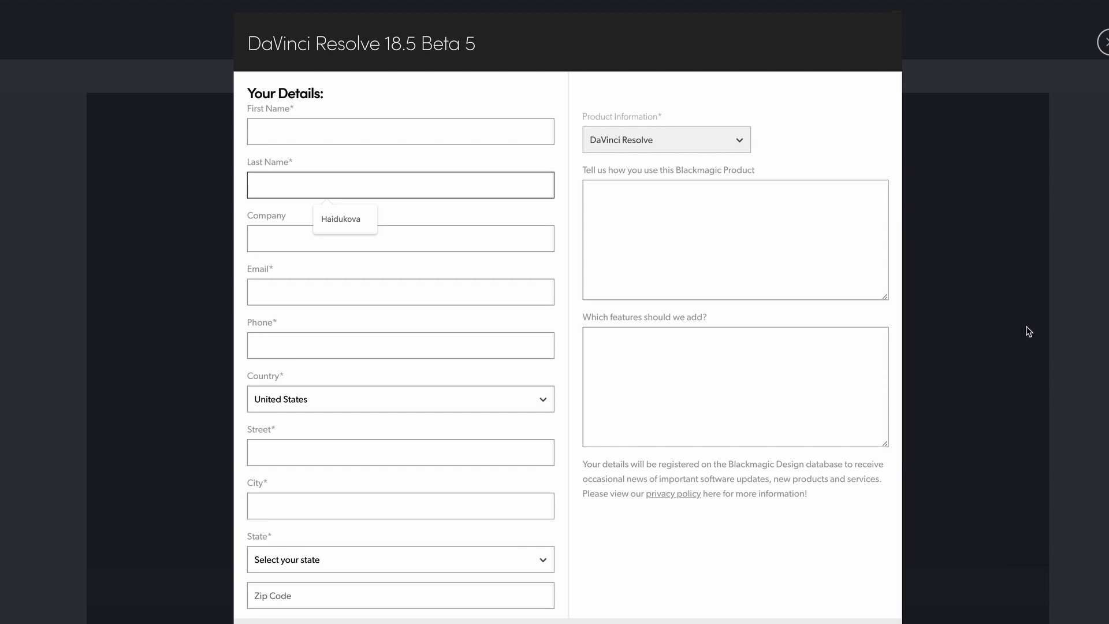
{"action": "left_click", "coordinate": [1103, 42]}
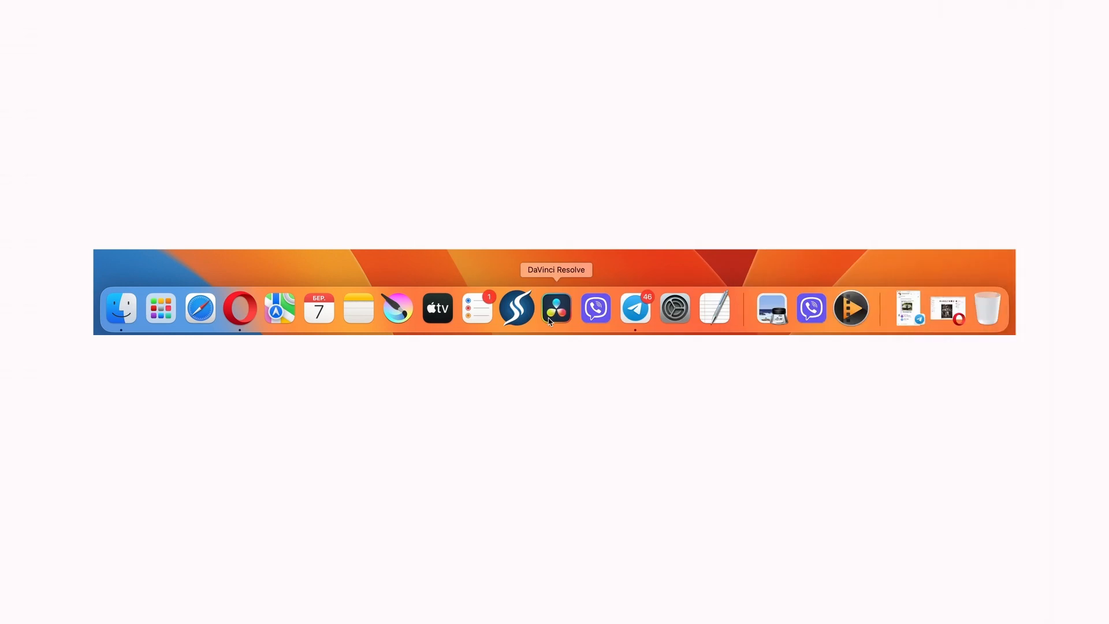
- Switch to DaVinci Resolve and create a project named "New project"
{"action": "left_click", "coordinate": [549, 321]}
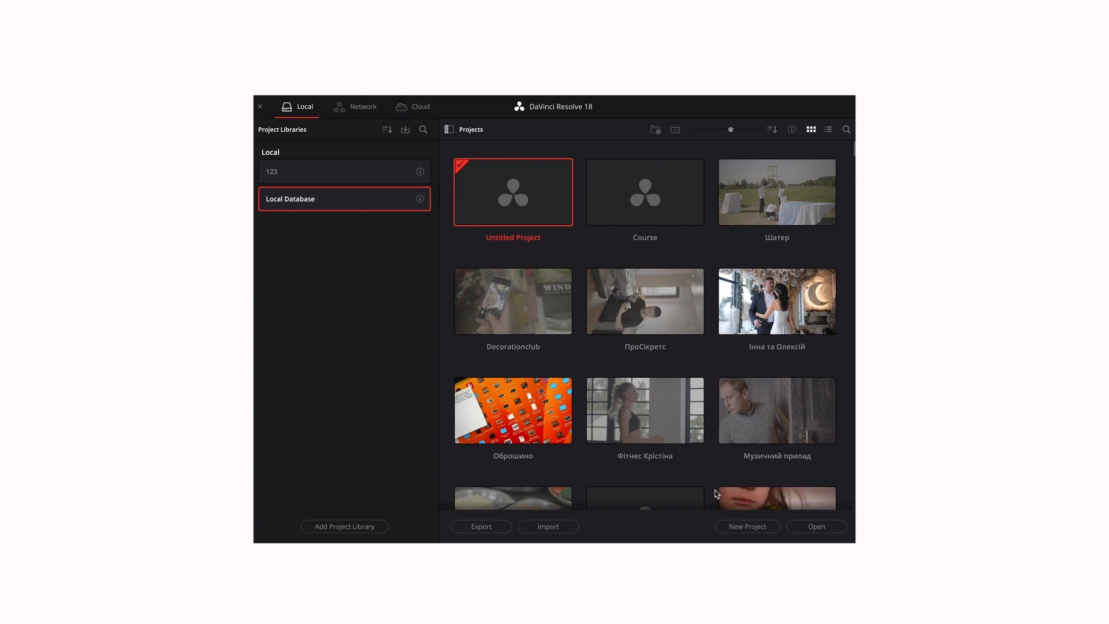
{"action": "left_click", "coordinate": [733, 528]}
{"action": "type", "text": "New projec"}
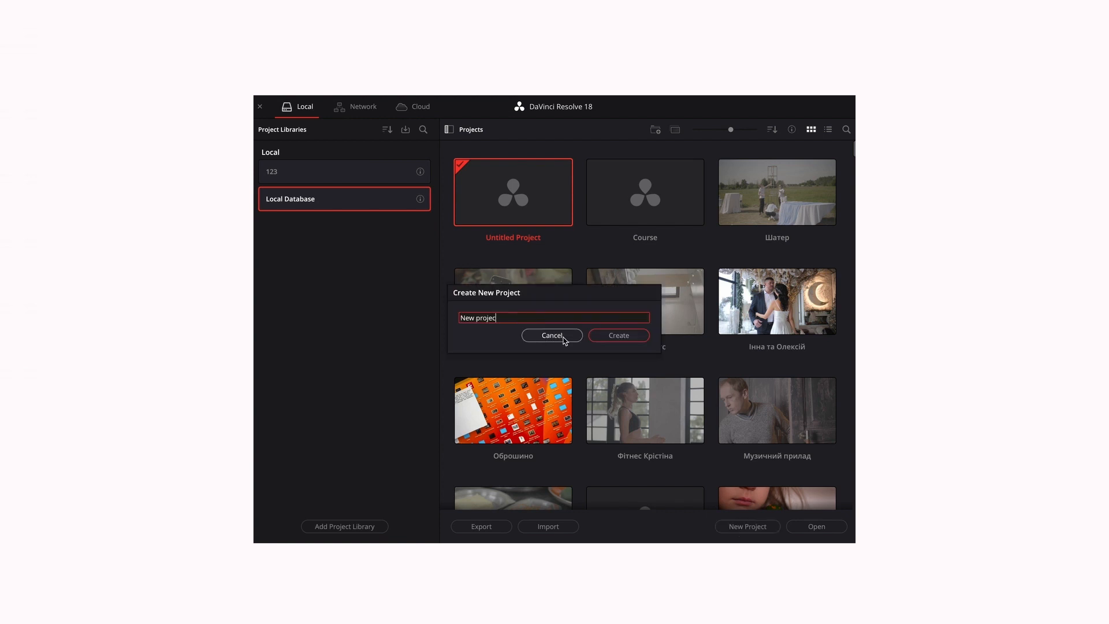
{"action": "type", "text": "t"}
{"action": "left_click", "coordinate": [617, 337]}
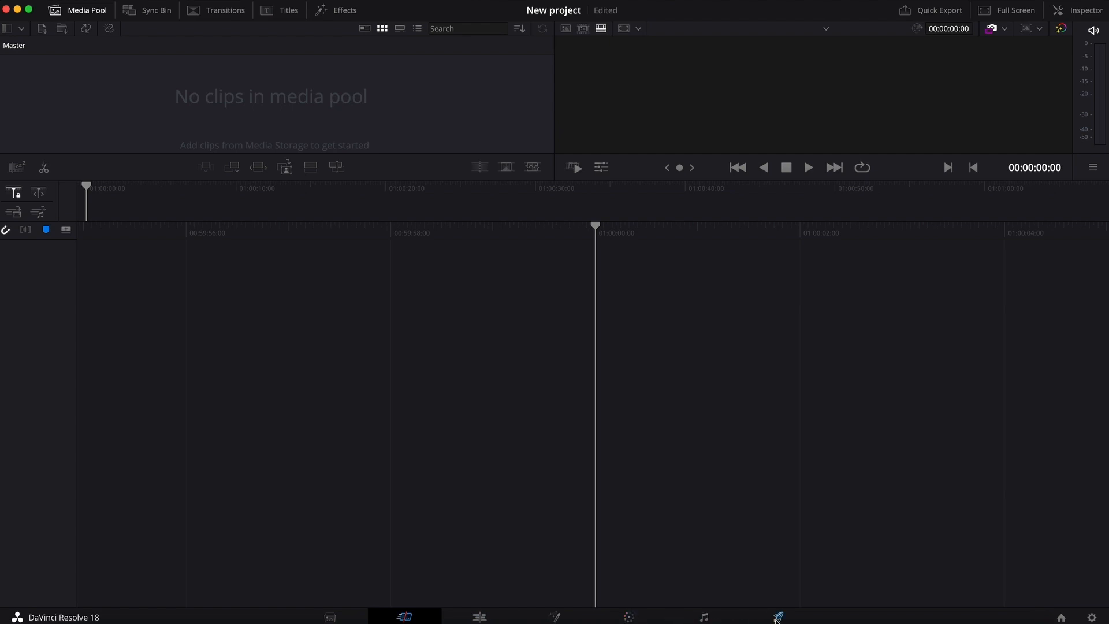
- On the Edit page, place the clips from the Шатер folder on a new timeline without changing the project frame rate
{"action": "left_click", "coordinate": [327, 617]}
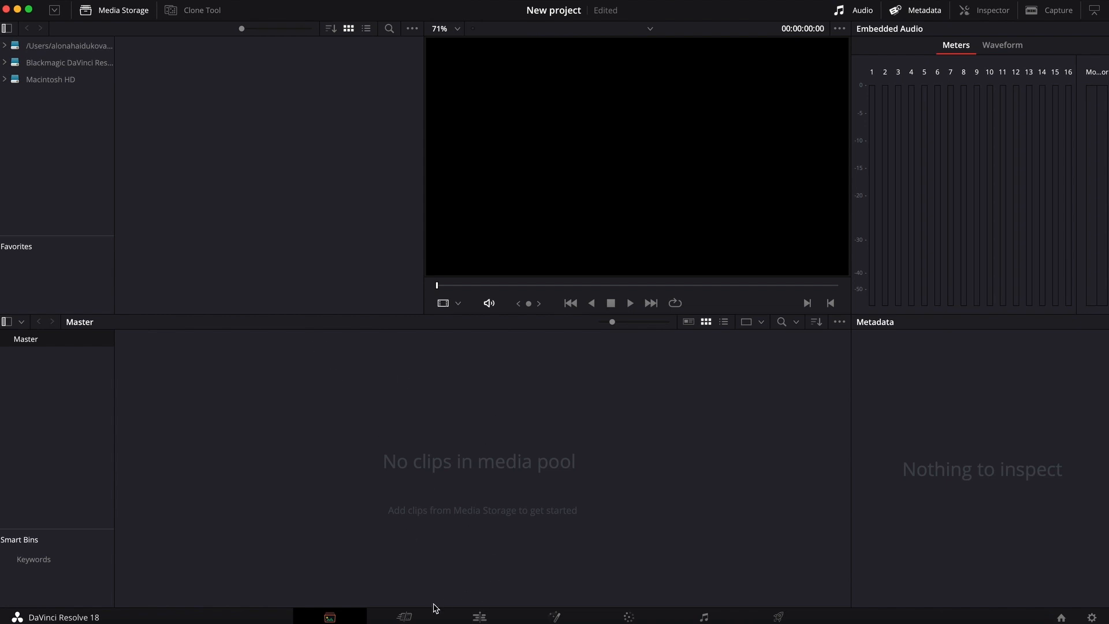
{"action": "left_click", "coordinate": [479, 616]}
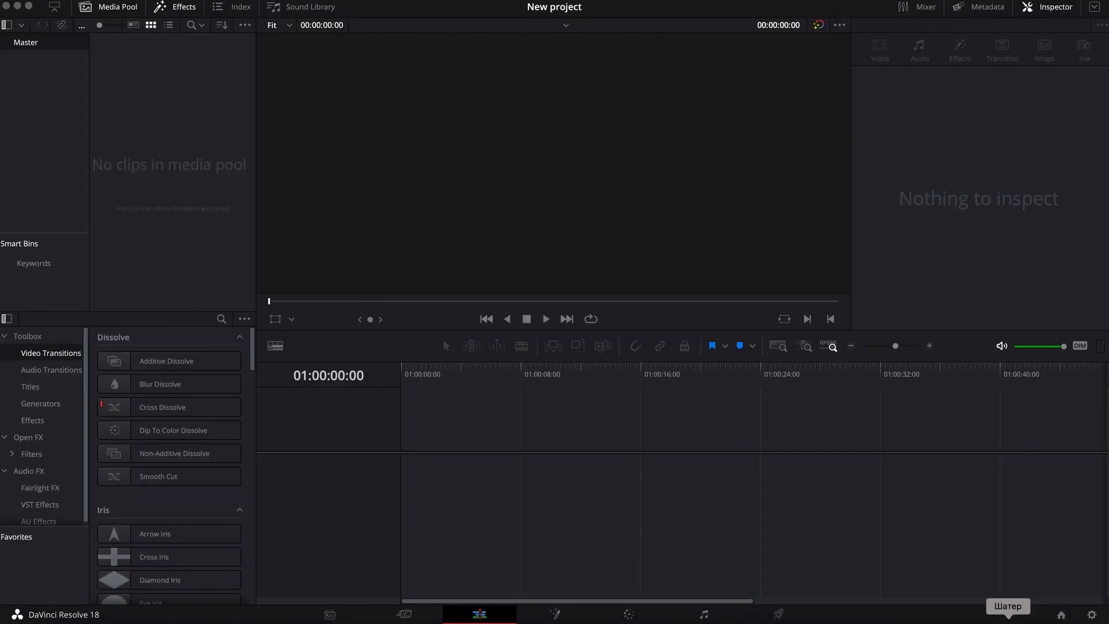
{"action": "left_click", "coordinate": [1008, 619]}
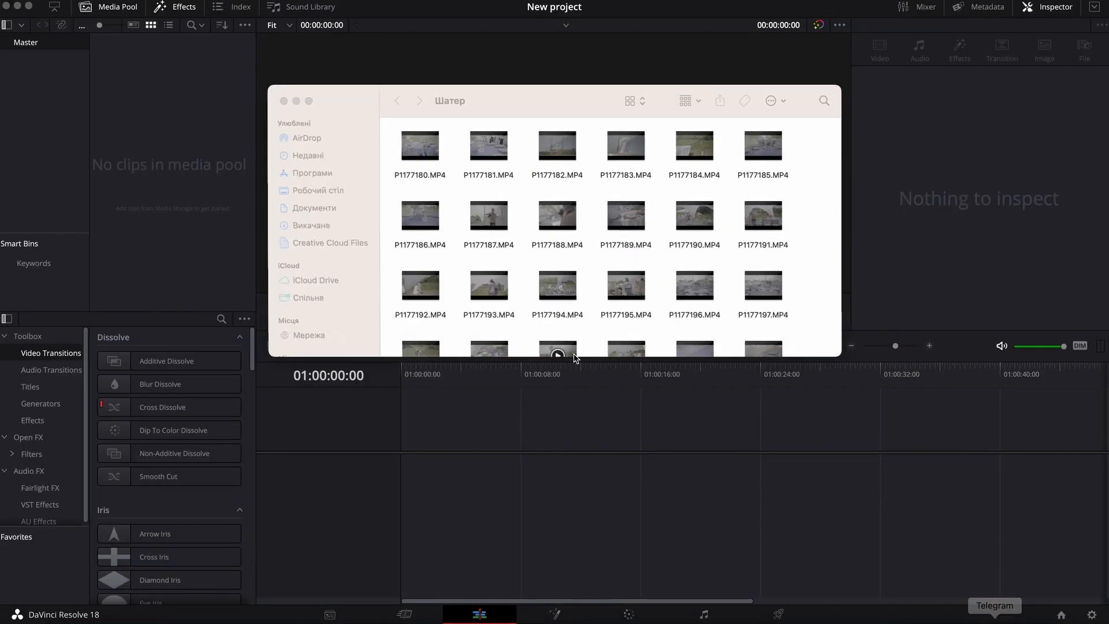
{"action": "left_click_drag", "start_coordinate": [807, 165], "coordinate": [410, 462]}
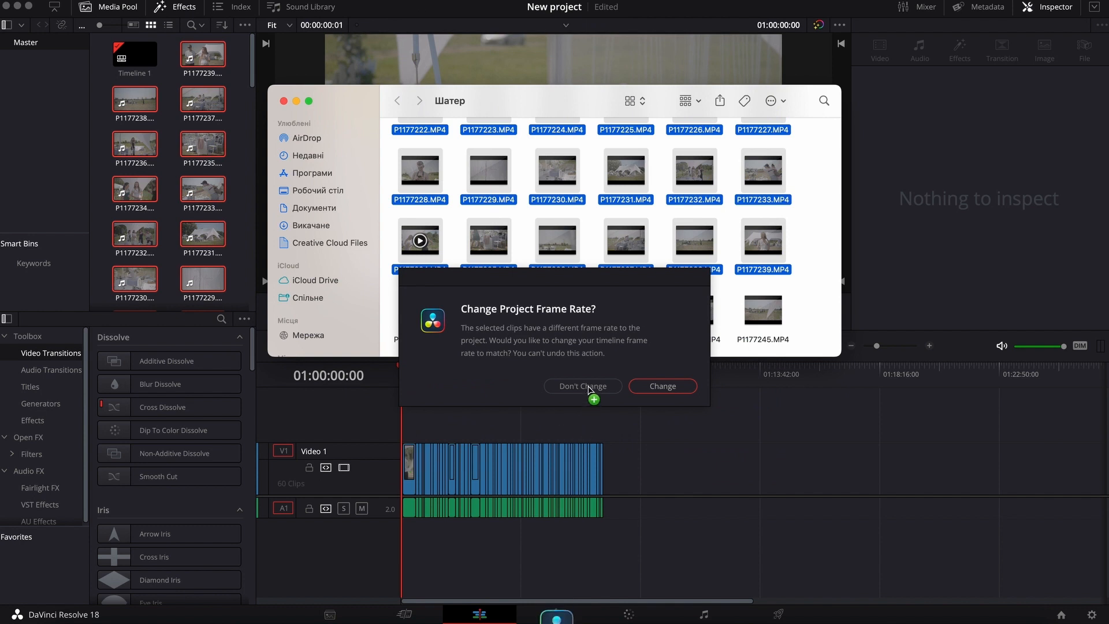
{"action": "left_click", "coordinate": [582, 386]}
- Scrub the playhead across clips P1177197.MP4 and P1177196.MP4 in the timeline
{"action": "scroll", "coordinate": [751, 404], "scroll_direction": "up", "scroll_amount": 5}
{"action": "left_click", "coordinate": [775, 380]}
{"action": "left_click_drag", "start_coordinate": [777, 383], "coordinate": [884, 404]}
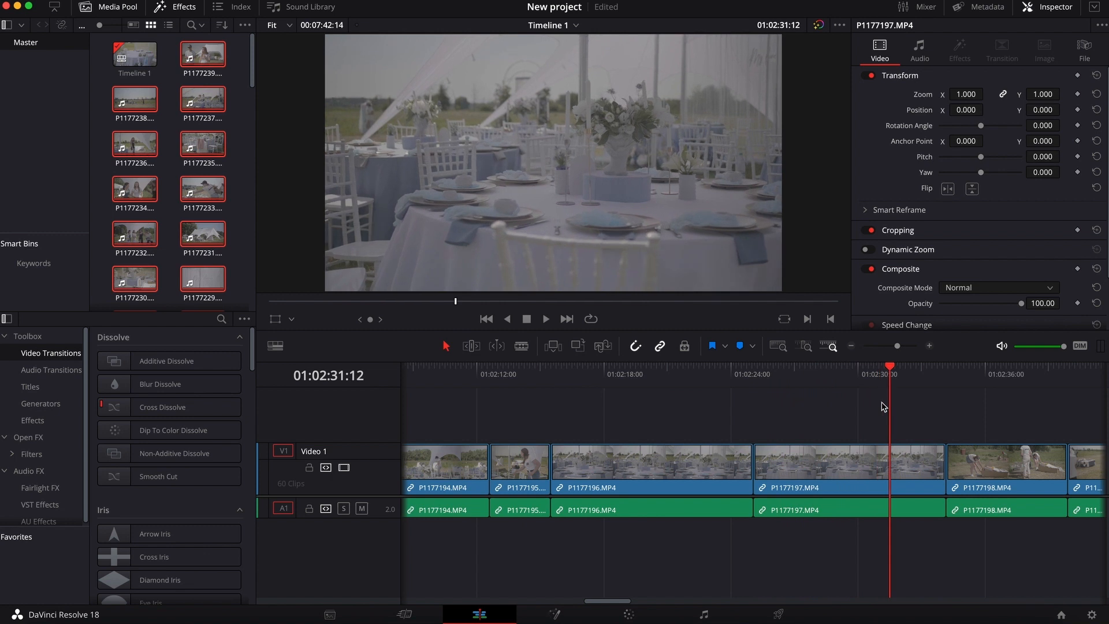
{"action": "left_click_drag", "start_coordinate": [570, 384], "coordinate": [722, 403]}
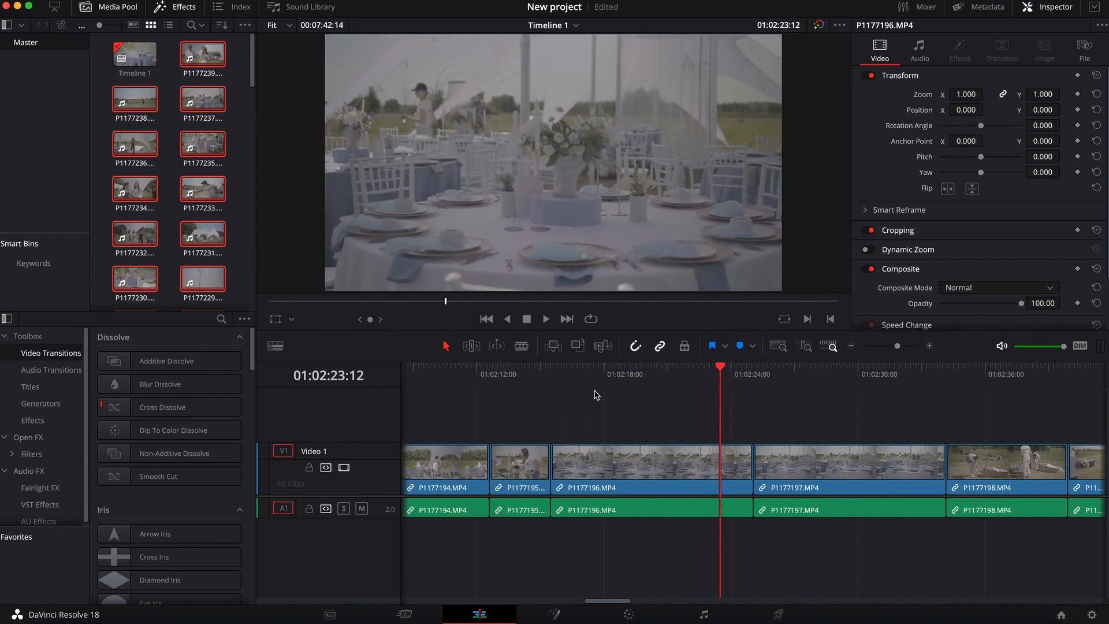
- Play clip P1177196.MP4 from its start and stop playback
{"action": "left_click", "coordinate": [550, 382]}
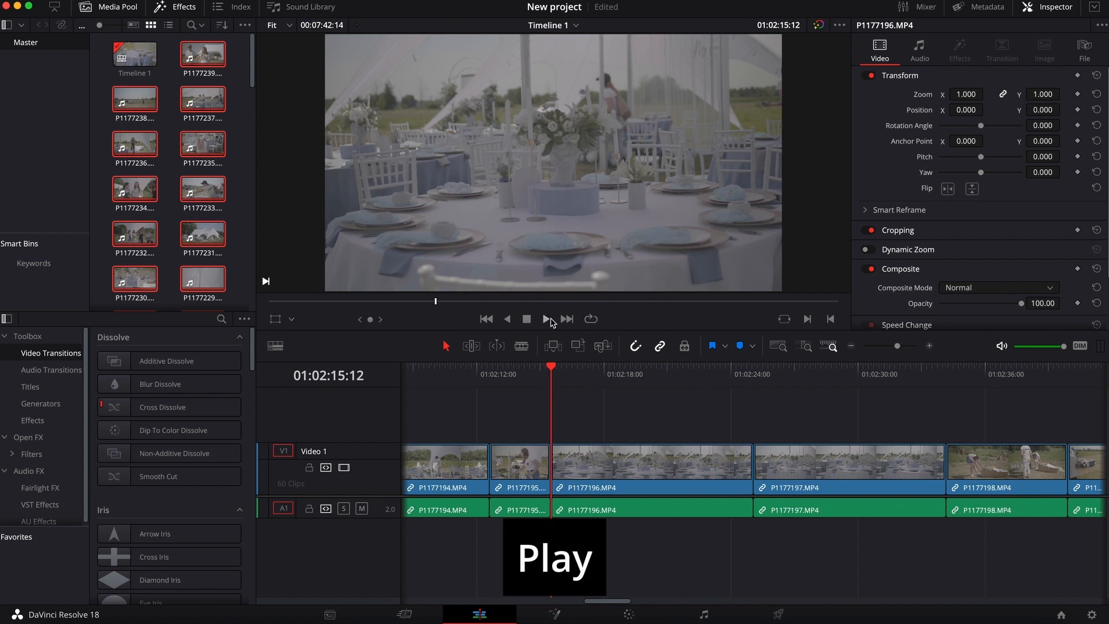
{"action": "left_click", "coordinate": [545, 320]}
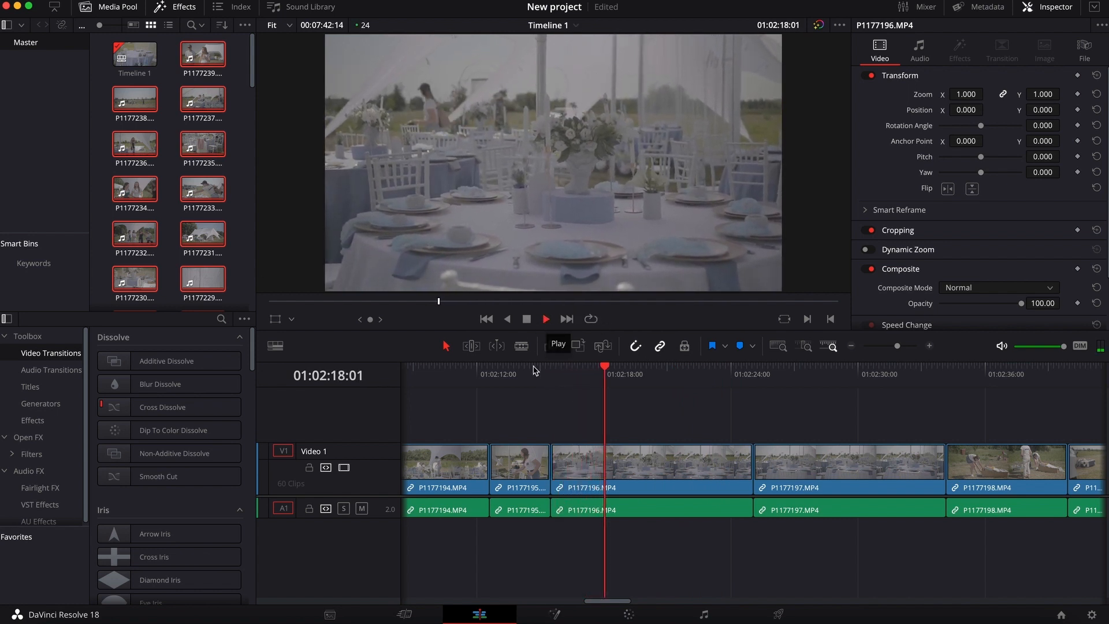
{"action": "left_click", "coordinate": [527, 319]}
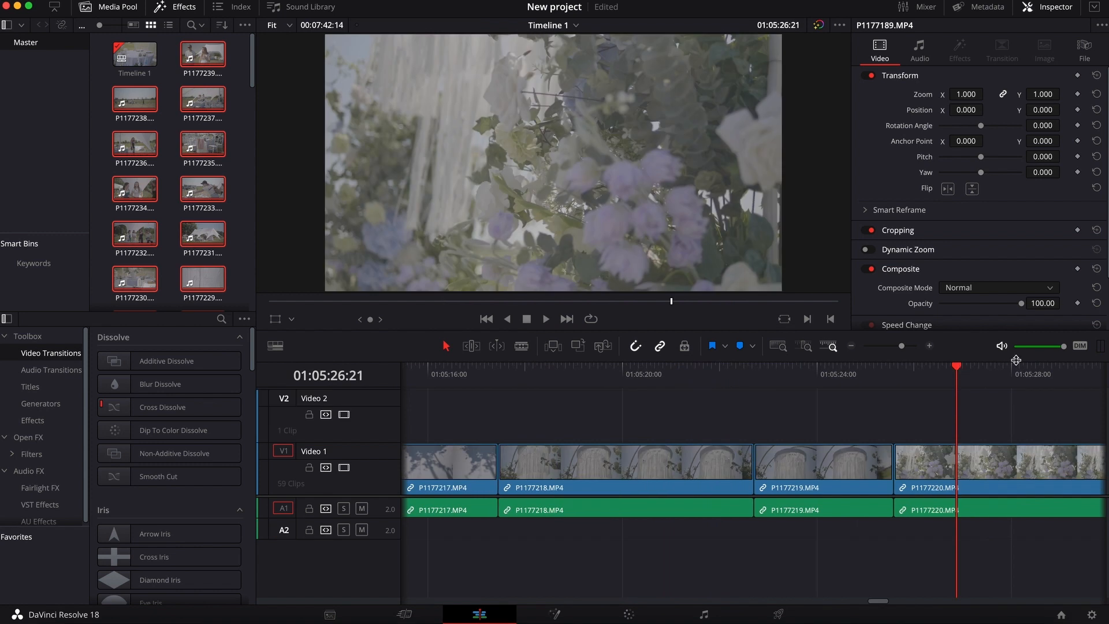
- Move the playhead frame by frame forward and backward within clip P1177220.MP4
{"action": "key", "text": "Right"}
{"action": "key", "text": "Right"}
{"action": "key", "text": "Right"}
{"action": "key", "text": "Right"}
{"action": "key", "text": "Right"}
{"action": "key", "text": "Right"}
{"action": "key", "text": "Right"}
{"action": "key", "text": "Right"}
{"action": "key", "text": "Right"}
{"action": "key", "text": "Right"}
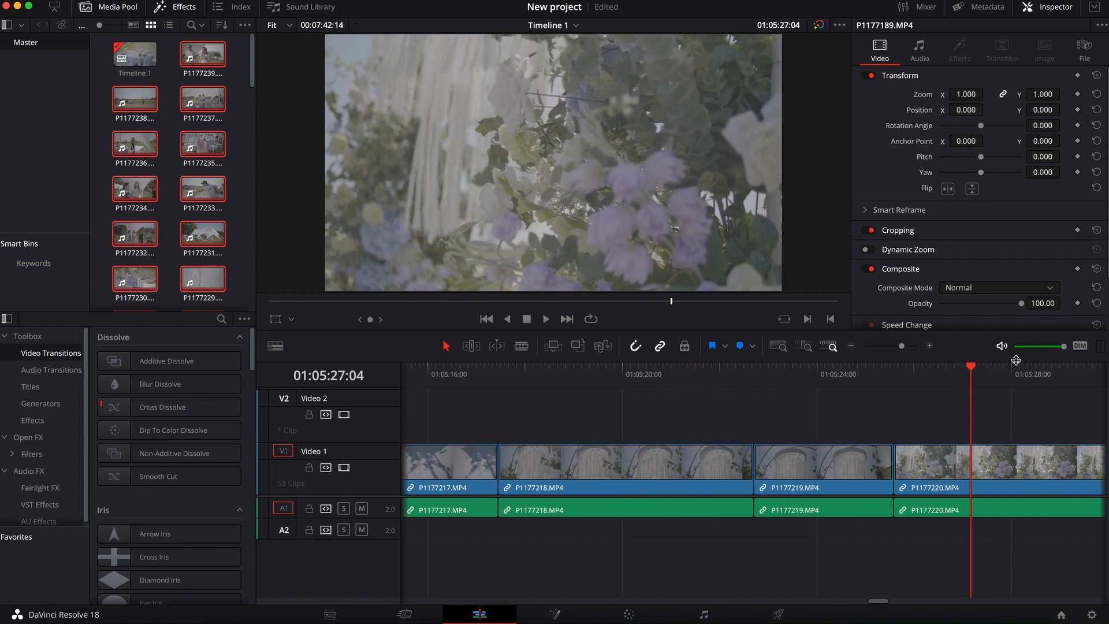
{"action": "key", "text": "Left"}
{"action": "key", "text": "Left"}
{"action": "key", "text": "Left"}
{"action": "key", "text": "Left"}
{"action": "key", "text": "Left"}
{"action": "key", "text": "Left"}
{"action": "key", "text": "Left"}
{"action": "key", "text": "Left"}
{"action": "key", "text": "Left"}
{"action": "key", "text": "Left"}
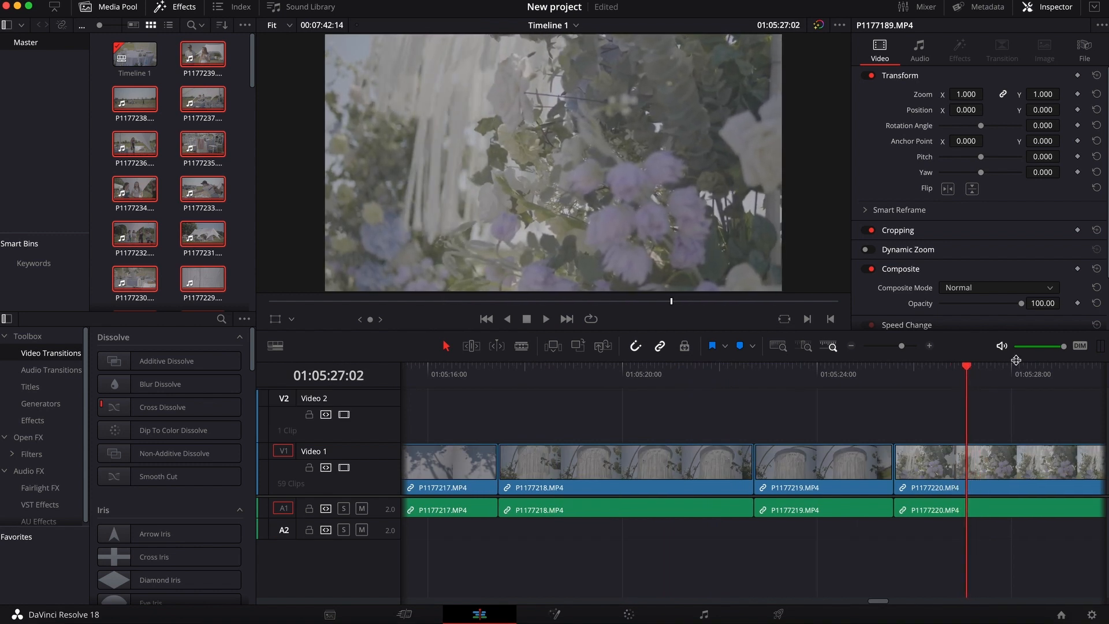
{"action": "key", "text": "Left"}
{"action": "key", "text": "Left"}
{"action": "key", "text": "Left"}
{"action": "key", "text": "Left"}
{"action": "key", "text": "Left"}
{"action": "key", "text": "Left"}
{"action": "key", "text": "Left"}
{"action": "key", "text": "Left"}
{"action": "key", "text": "Left"}
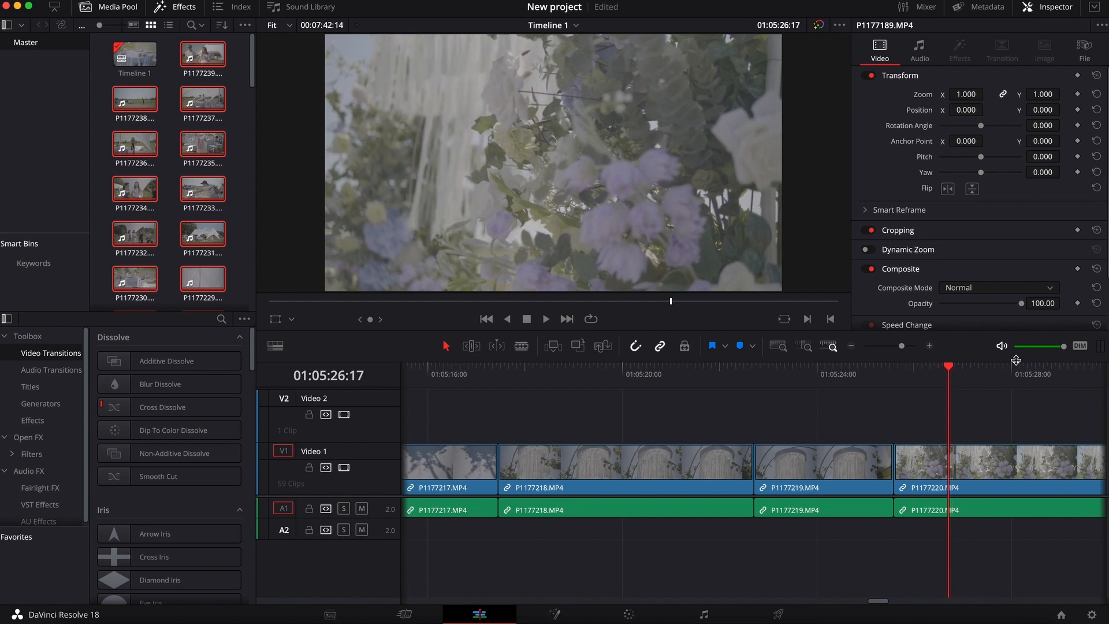
{"action": "key", "text": "Left"}
{"action": "key", "text": "Left"}
{"action": "key", "text": "Left"}
{"action": "key", "text": "Left"}
{"action": "key", "text": "Left"}
{"action": "key", "text": "Left"}
{"action": "key", "text": "Left"}
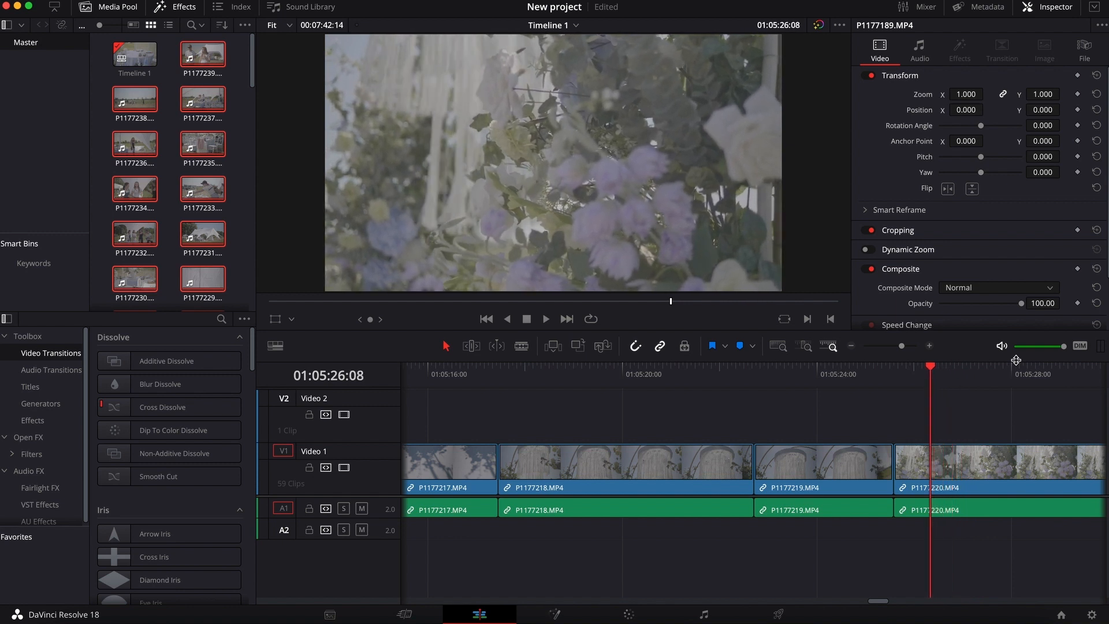
{"action": "key", "text": "Left"}
{"action": "key", "text": "Left"}
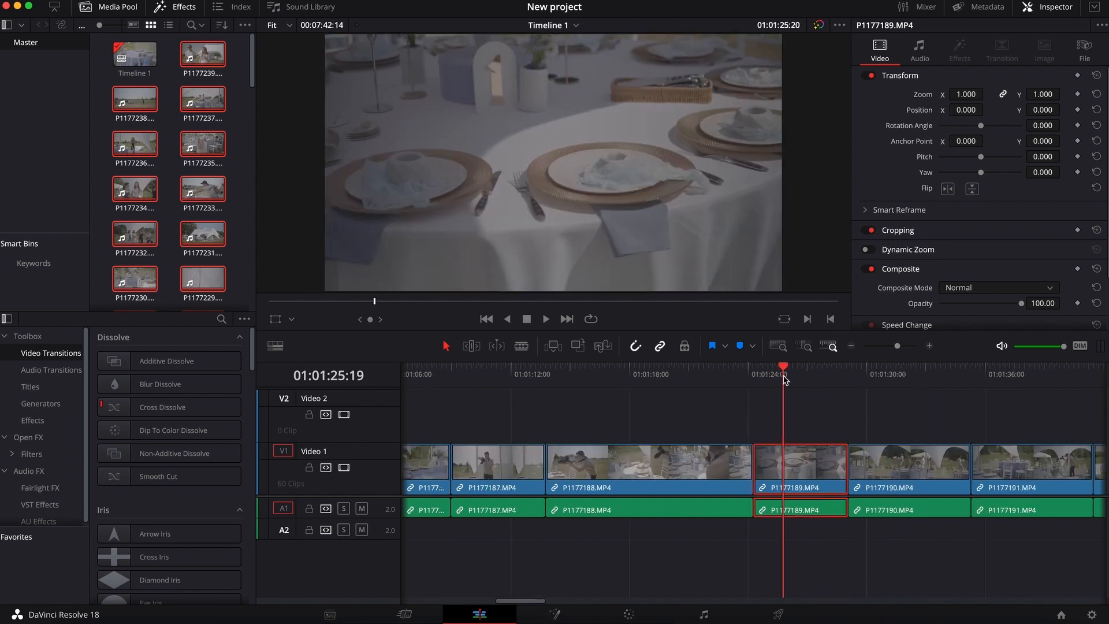
- Position the playhead at 01:01:25:16 and split clip P1177189.MP4 there with the Blade tool
{"action": "key", "text": "Left"}
{"action": "key", "text": "Left"}
{"action": "key", "text": "Left"}
{"action": "key", "text": "Left"}
{"action": "key", "text": "Left"}
{"action": "key", "text": "Left"}
{"action": "key", "text": "Left"}
{"action": "key", "text": "Left"}
{"action": "key", "text": "Left"}
{"action": "key", "text": "Right"}
{"action": "key", "text": "Right"}
{"action": "key", "text": "Right"}
{"action": "key", "text": "Right"}
{"action": "key", "text": "Right"}
{"action": "key", "text": "Right"}
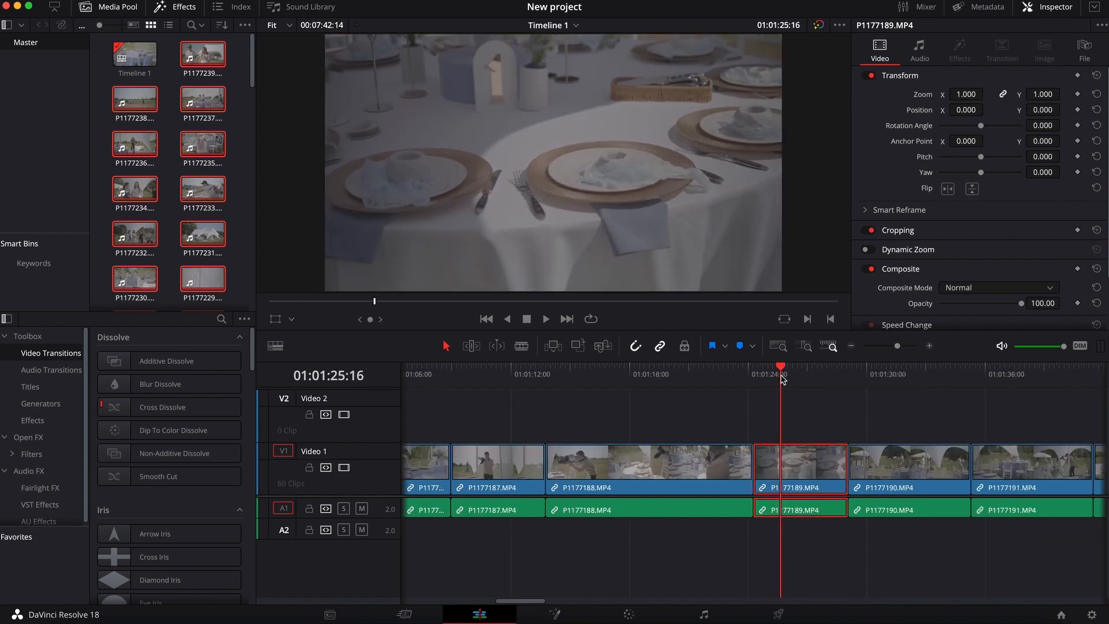
{"action": "left_click", "coordinate": [522, 347]}
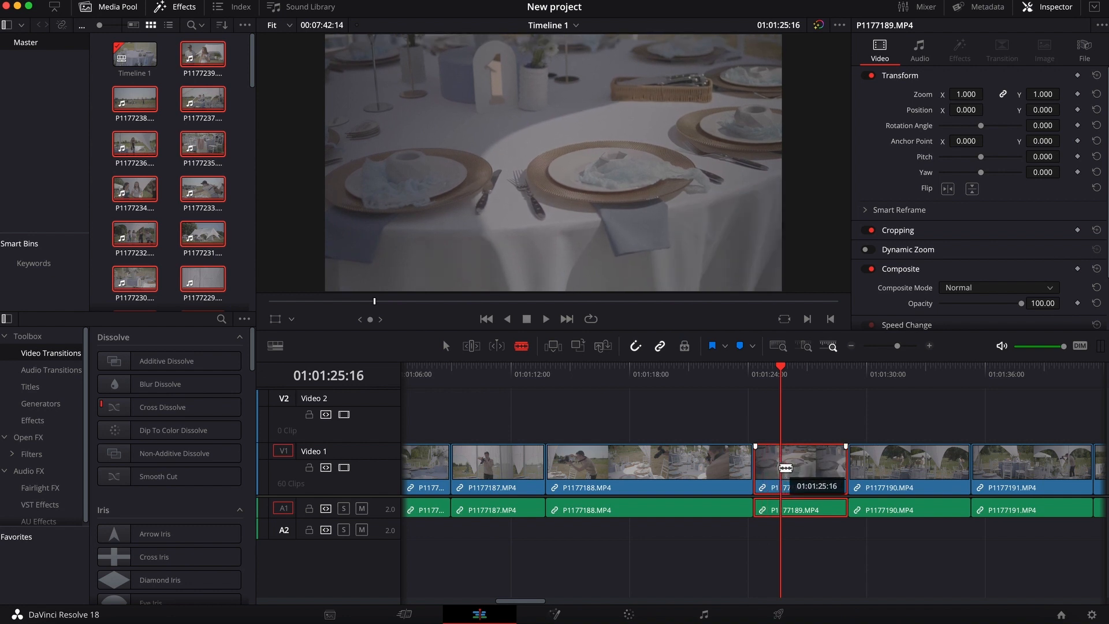
{"action": "left_click", "coordinate": [785, 468]}
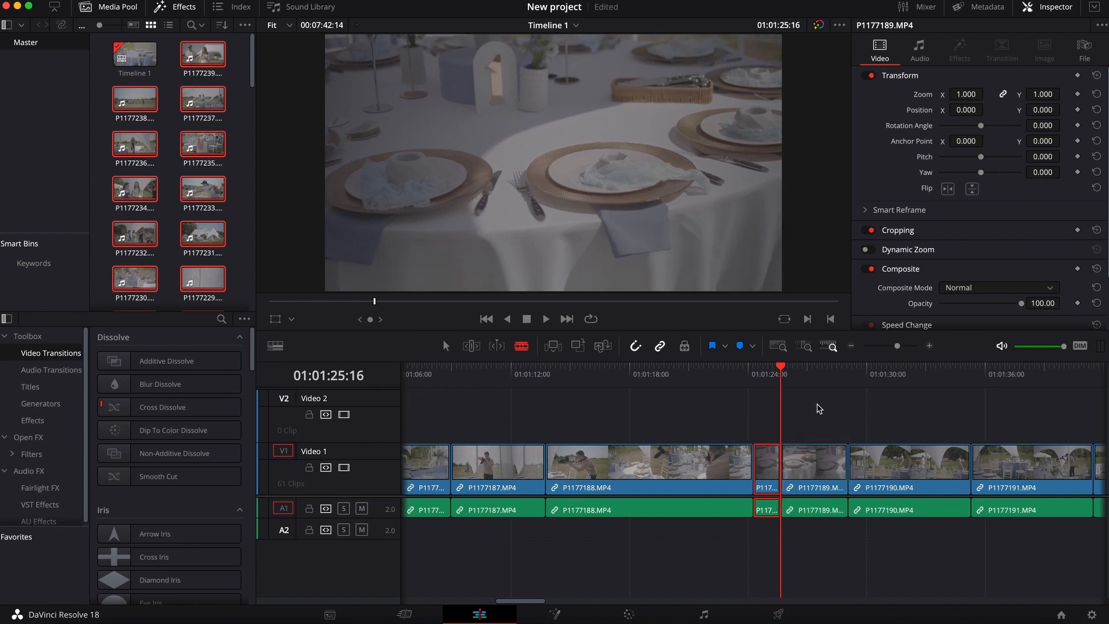
{"action": "key", "text": "b"}
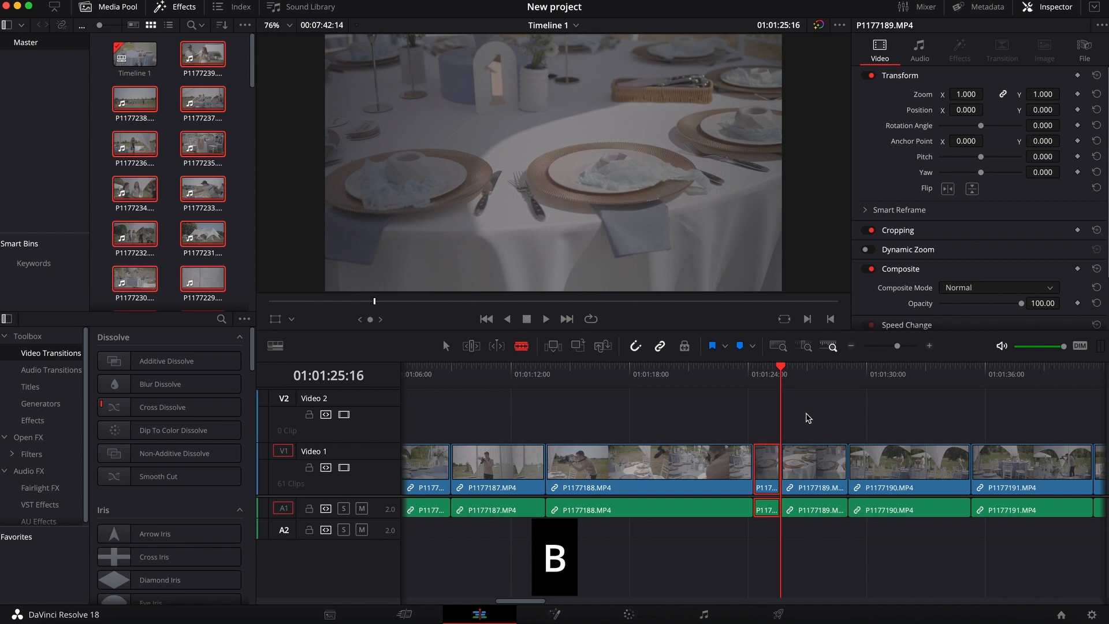
- Move the playhead to 01:01:27:12, return to the Selection tool and select the second part of split clip P1177189.MP4
{"action": "left_click_drag", "start_coordinate": [813, 375], "coordinate": [819, 379]}
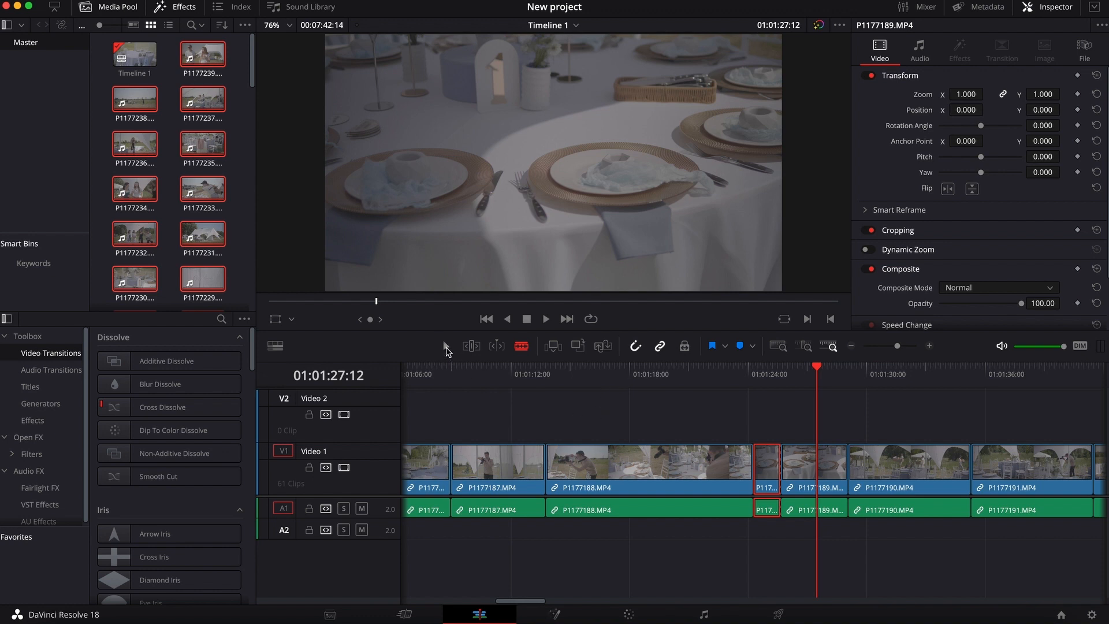
{"action": "key", "text": "a"}
{"action": "left_click_drag", "start_coordinate": [802, 481], "coordinate": [806, 455]}
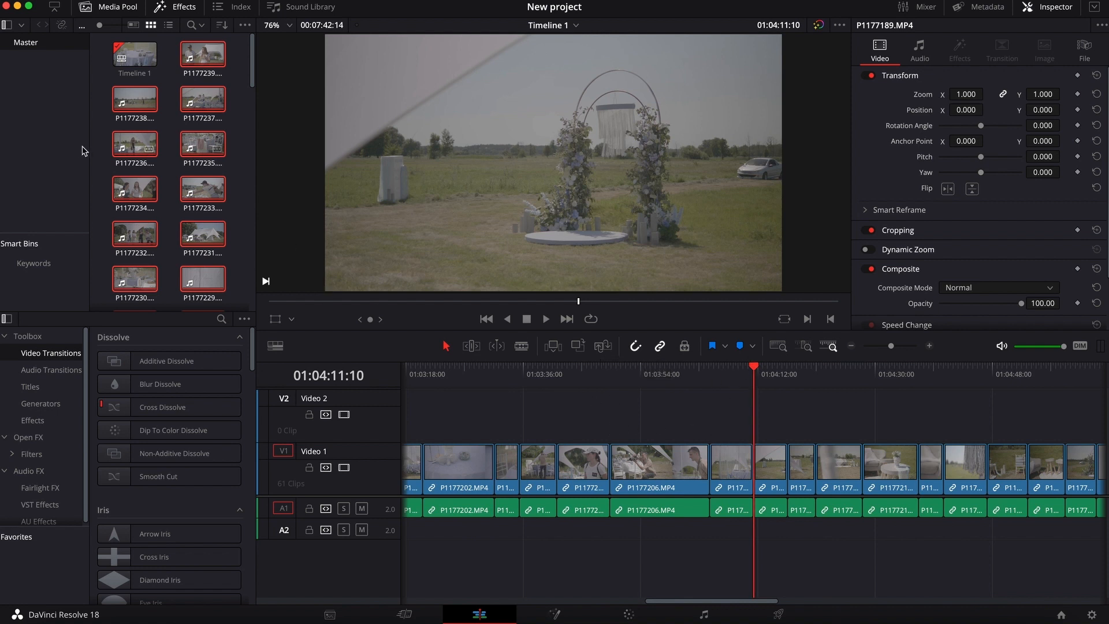
- Open Keyboard Customization, inspect several assigned keys, and enter Shift+F as an additional keystroke for the Insert edit command
{"action": "mouse_move", "coordinate": [51, 6]}
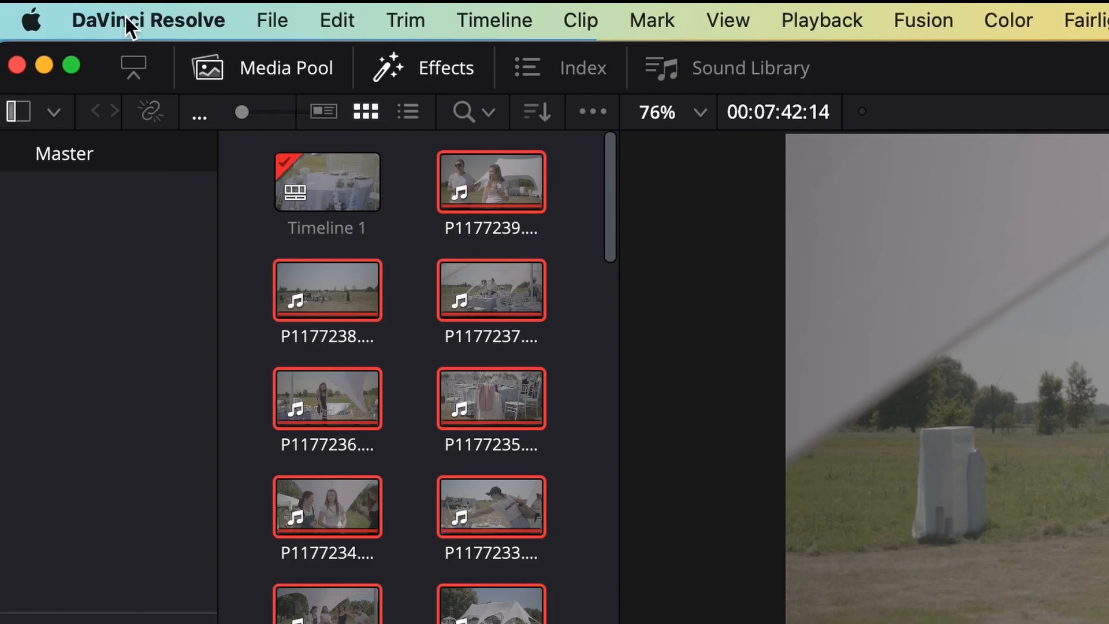
{"action": "left_click", "coordinate": [125, 15]}
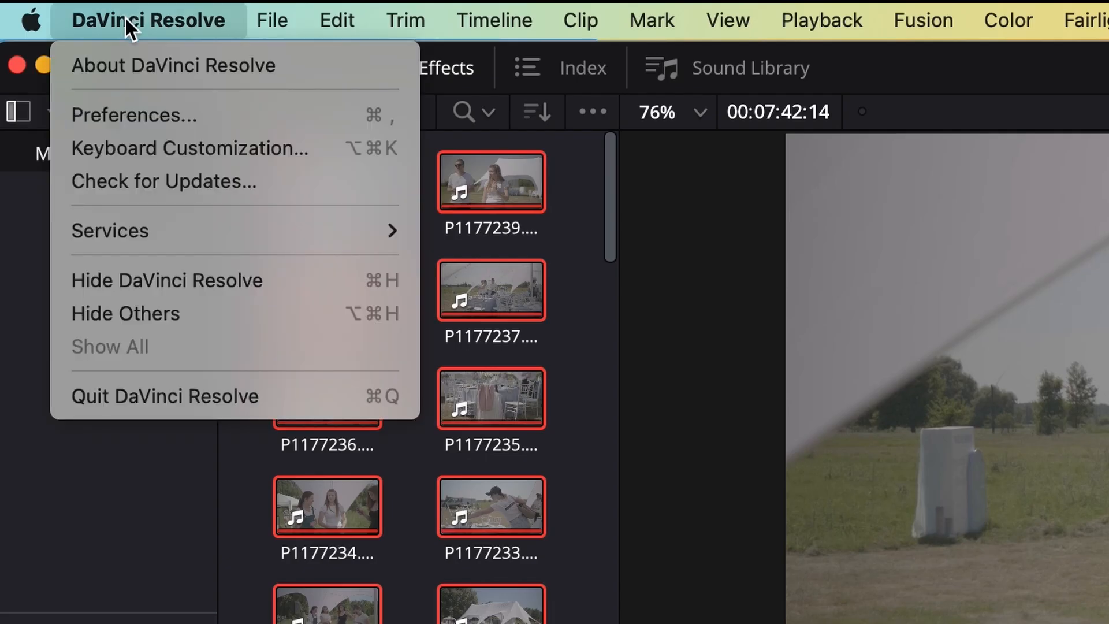
{"action": "left_click", "coordinate": [125, 148]}
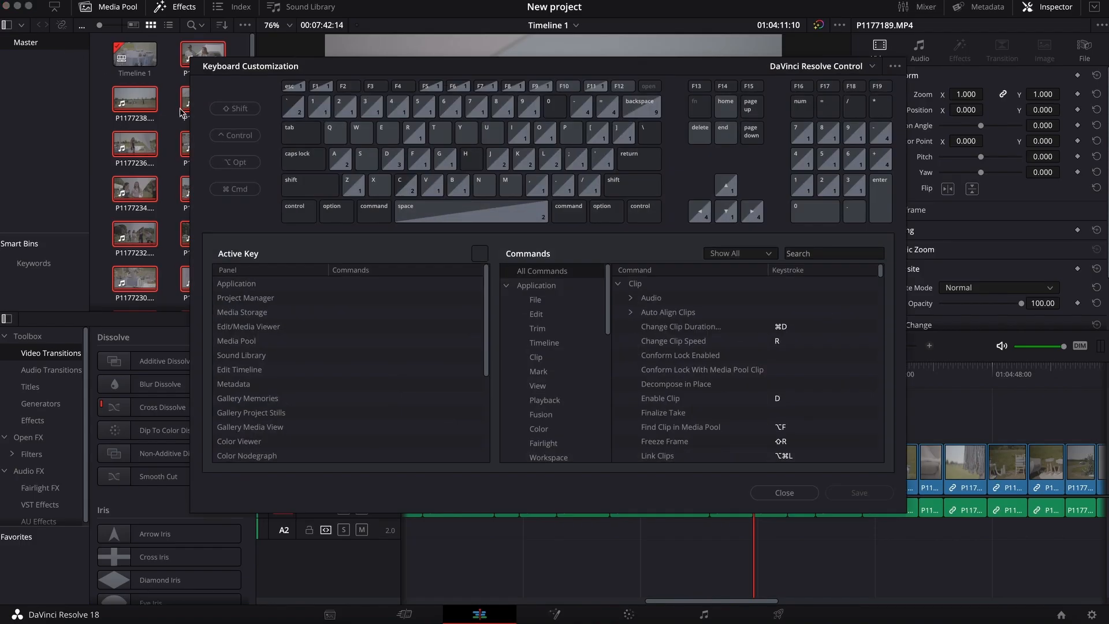
{"action": "left_click", "coordinate": [418, 167]}
{"action": "left_click", "coordinate": [498, 164]}
{"action": "left_click", "coordinate": [521, 165]}
{"action": "left_click", "coordinate": [569, 188]}
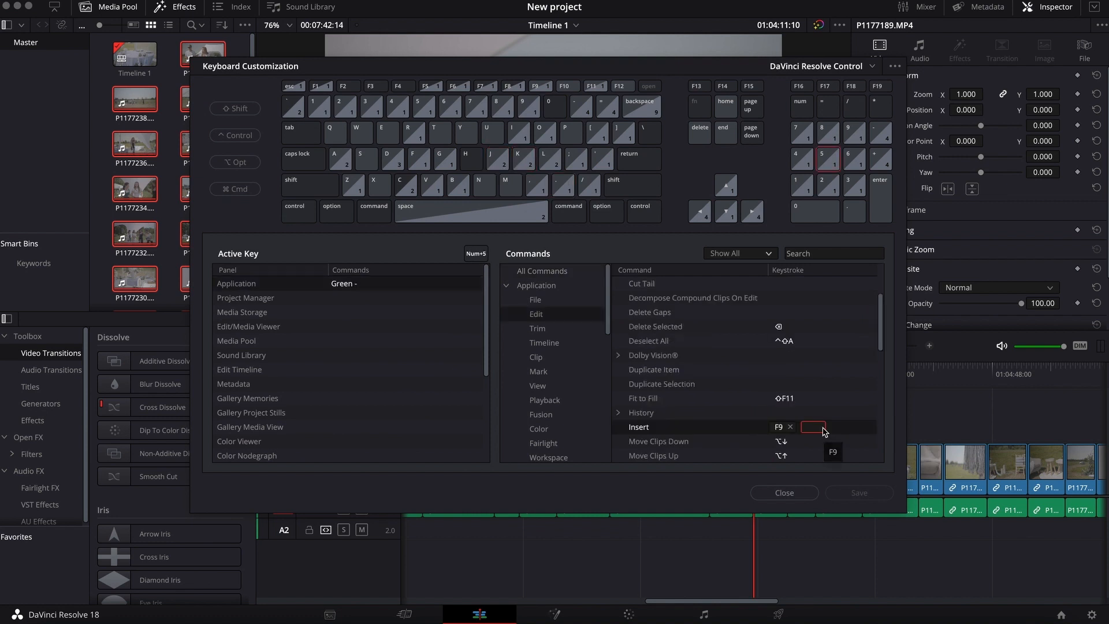
{"action": "key", "text": "shift+f"}
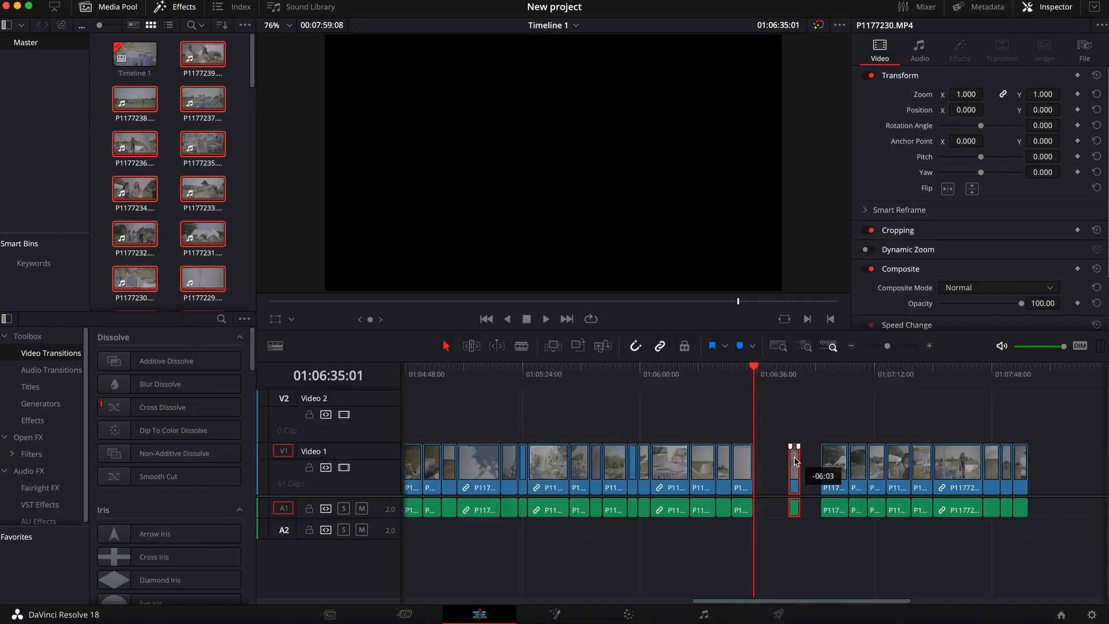
- Snap clip P1177230.MP4 against the clip that follows the gap, and move it back against the end of P1177229.MP4
{"action": "left_click_drag", "start_coordinate": [792, 460], "coordinate": [818, 462]}
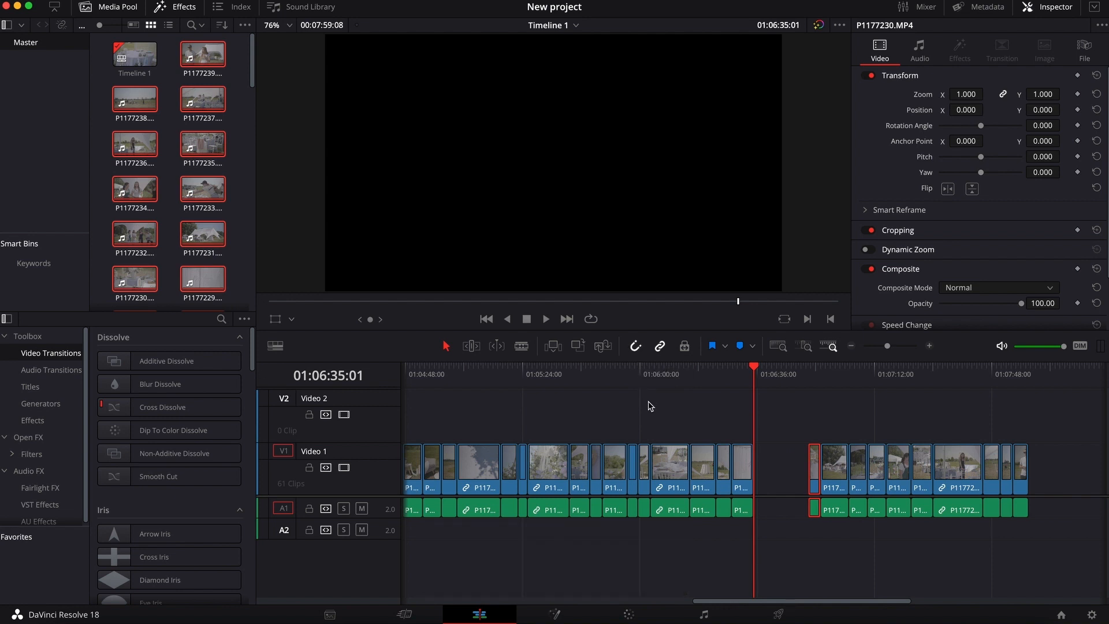
{"action": "left_click_drag", "start_coordinate": [814, 467], "coordinate": [760, 465]}
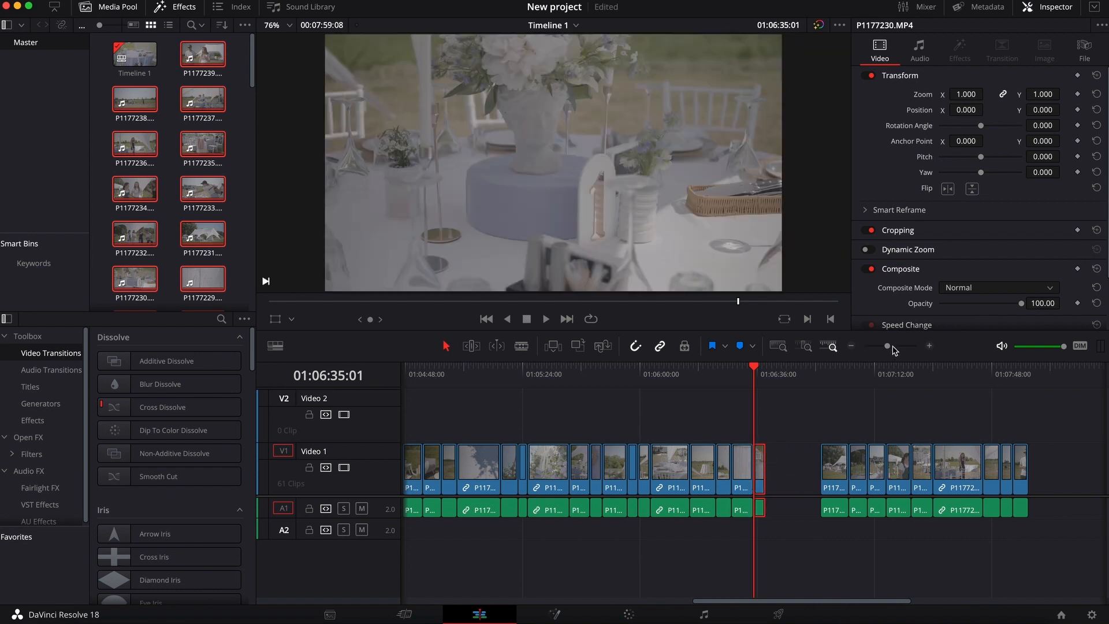
- Try moving clip P1177230.MP4 over the end of P1177229.MP4 with snapping off, undo the move and re-enable snapping
{"action": "left_click_drag", "start_coordinate": [892, 346], "coordinate": [903, 353]}
{"action": "left_click_drag", "start_coordinate": [825, 469], "coordinate": [792, 458]}
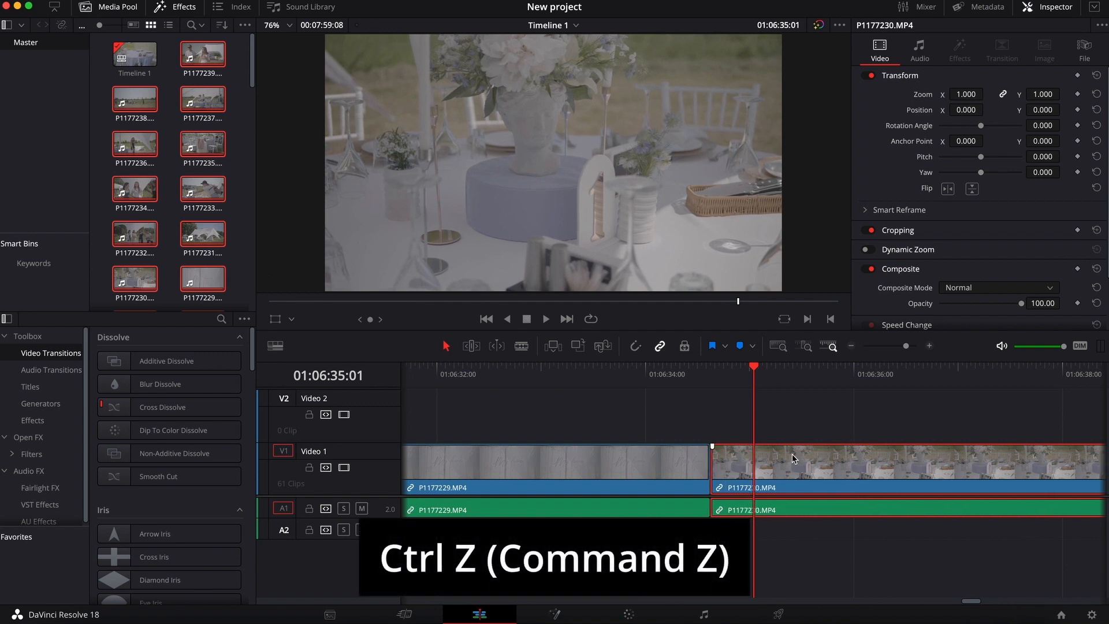
{"action": "key", "text": "super+z"}
{"action": "key", "text": "n"}
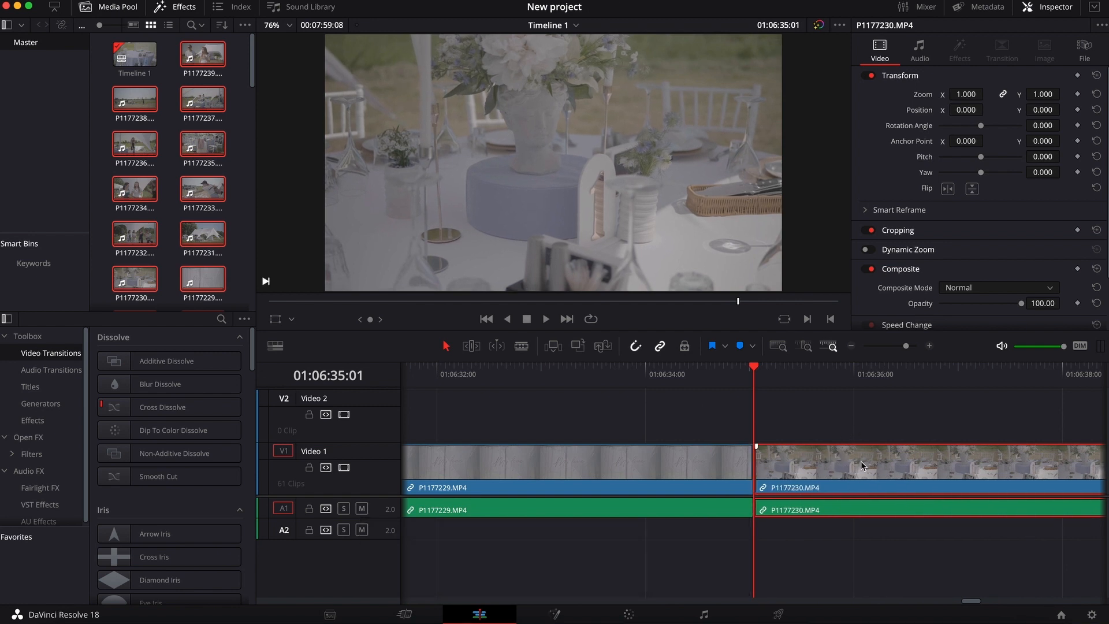
- Move clip P1177230.MP4 earlier over the end of P1177229.MP4 and trim it slightly at its end and start
{"action": "left_click_drag", "start_coordinate": [859, 461], "coordinate": [785, 471]}
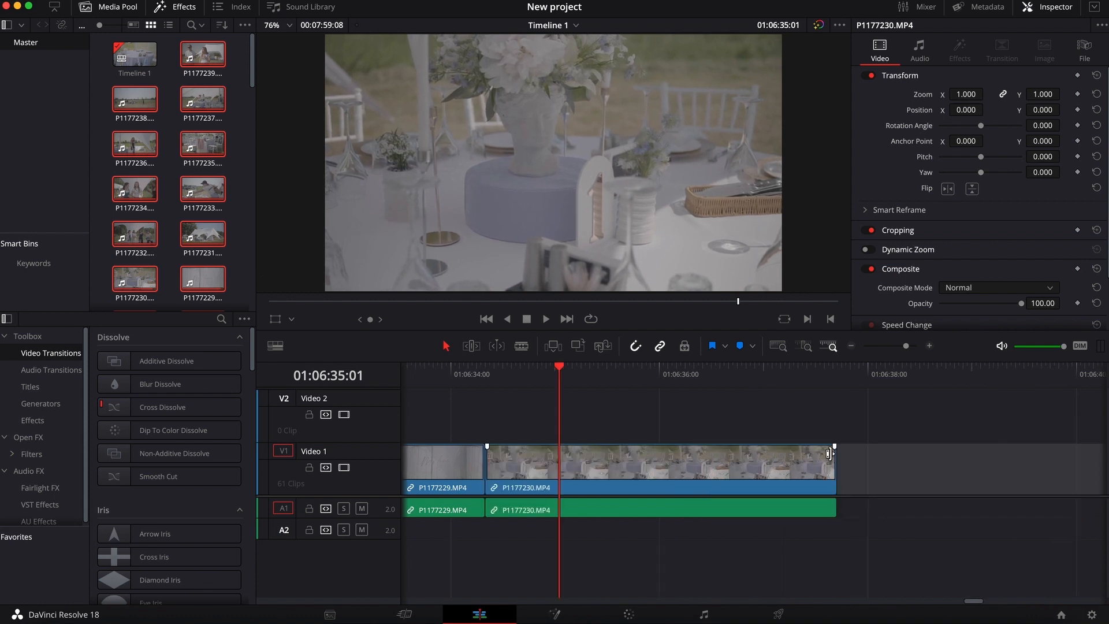
{"action": "left_click_drag", "start_coordinate": [833, 459], "coordinate": [815, 460]}
{"action": "left_click_drag", "start_coordinate": [480, 482], "coordinate": [533, 475]}
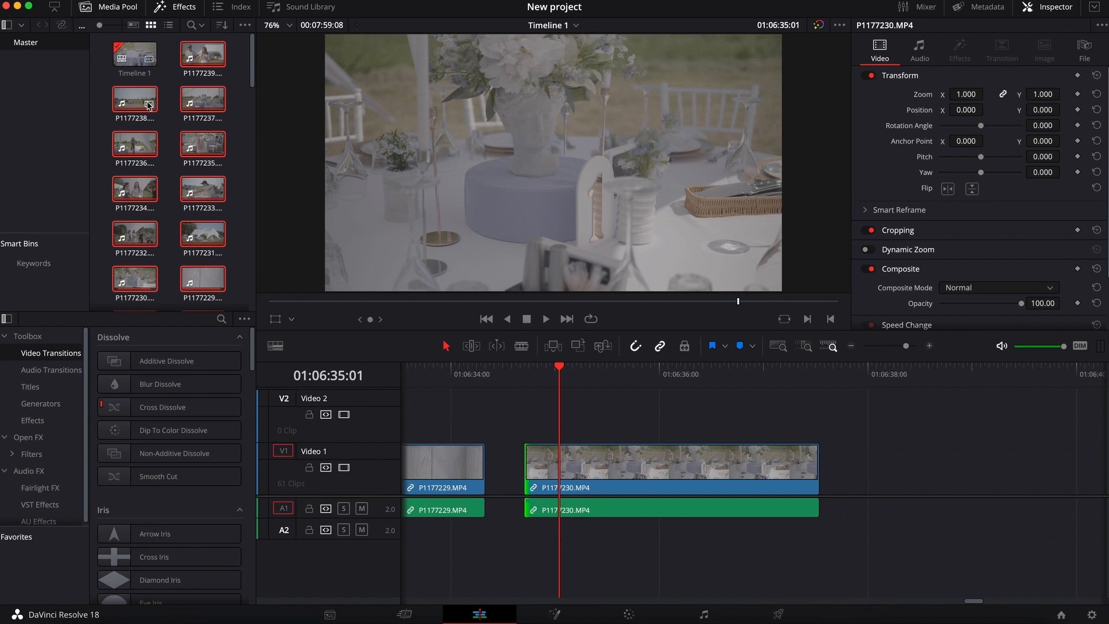
{"action": "scroll", "coordinate": [189, 289], "scroll_direction": "down", "scroll_amount": 15}
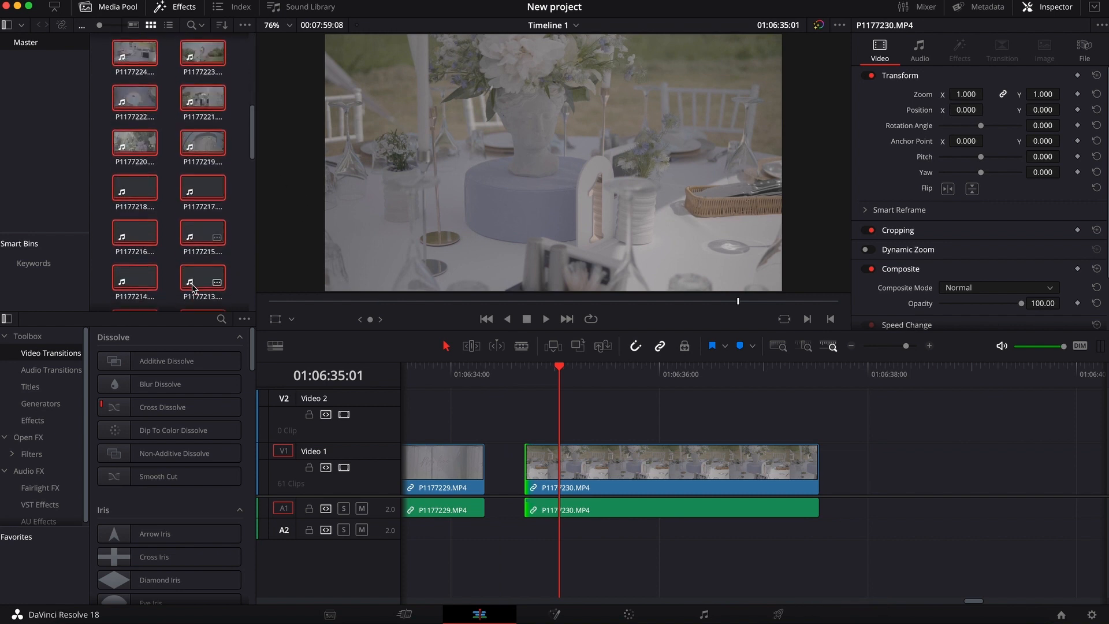
{"action": "scroll", "coordinate": [192, 288], "scroll_direction": "up", "scroll_amount": 13}
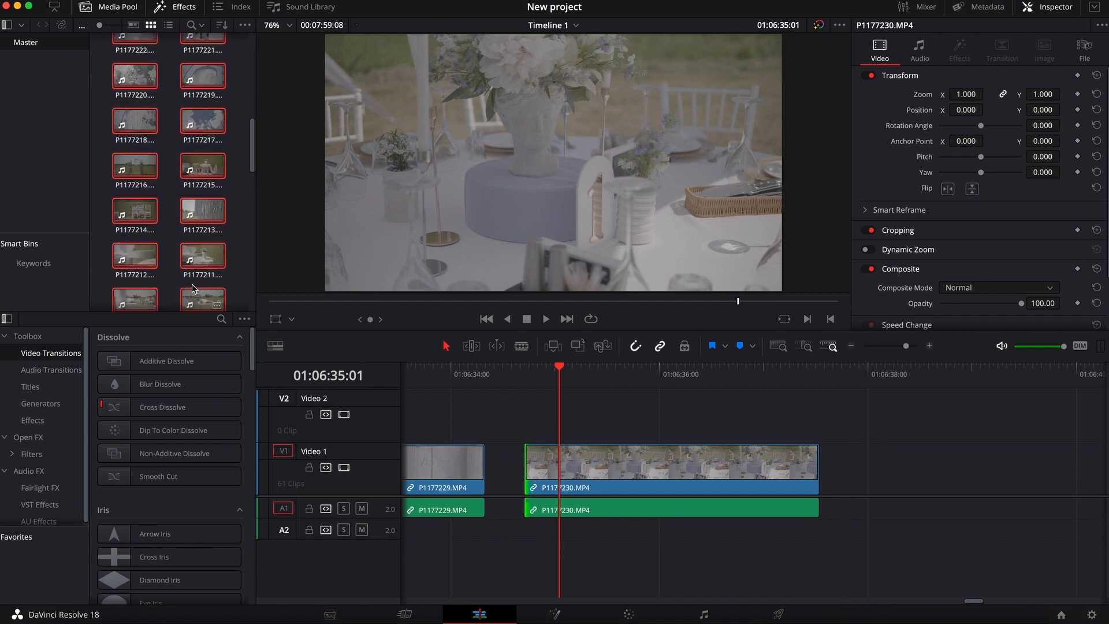
{"action": "scroll", "coordinate": [192, 289], "scroll_direction": "up", "scroll_amount": 3}
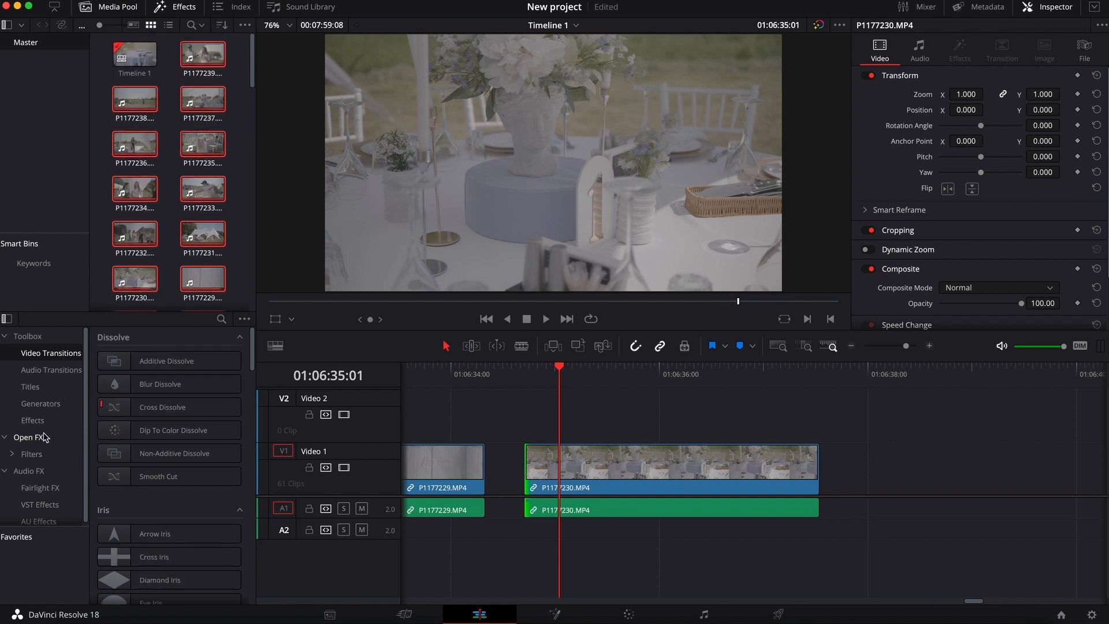
- Place a basic Text title on track V2, aligned with the start of clip P1177230.MP4
{"action": "scroll", "coordinate": [45, 438], "scroll_direction": "down", "scroll_amount": 1}
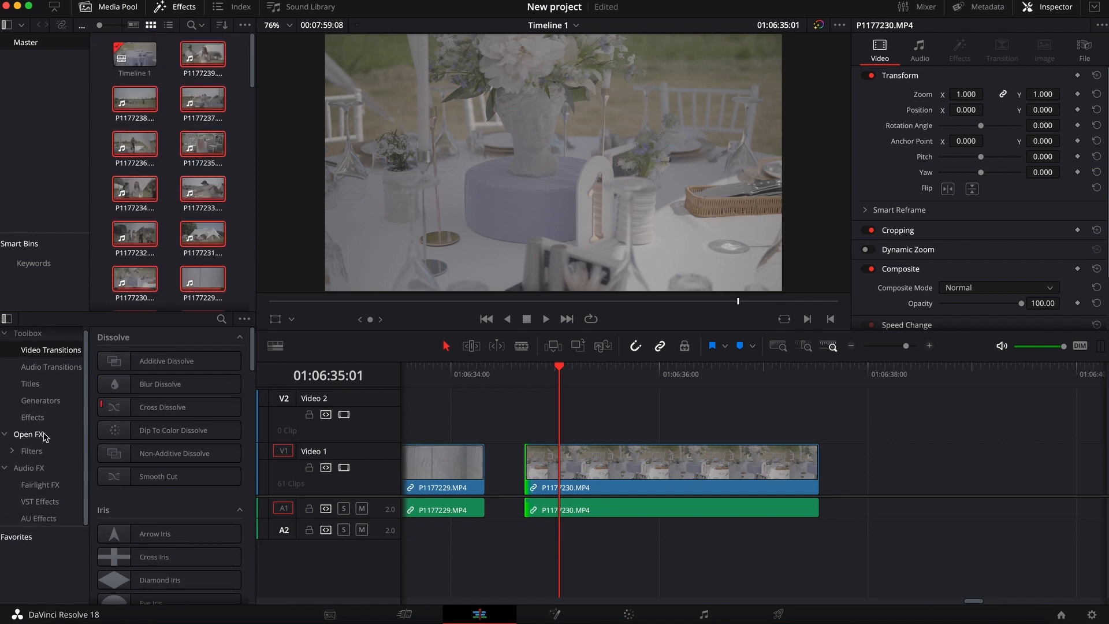
{"action": "left_click", "coordinate": [30, 384]}
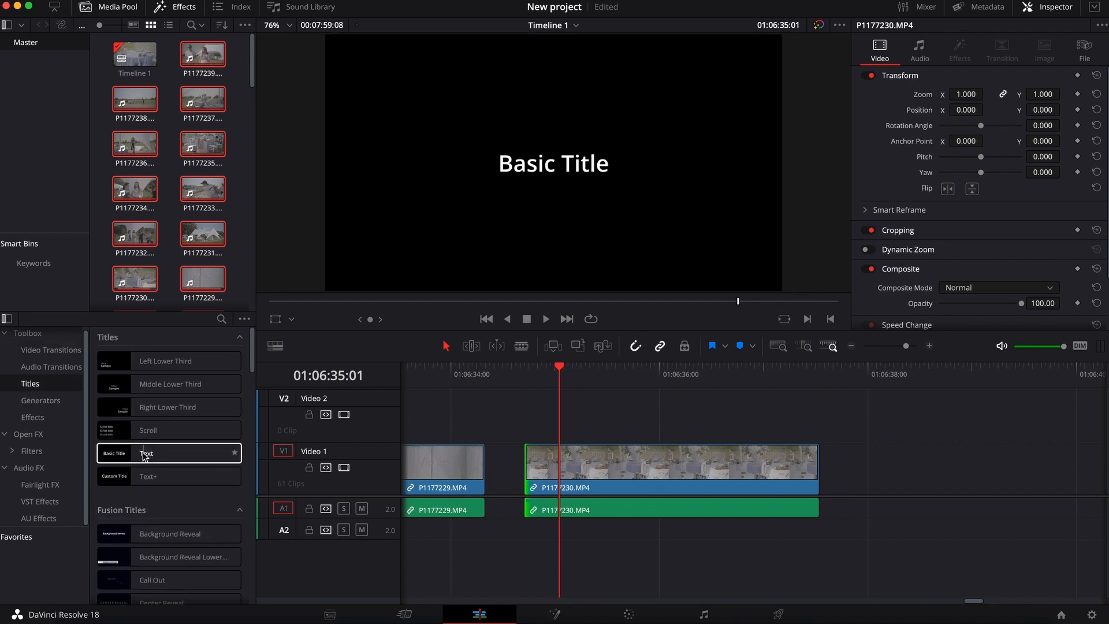
{"action": "left_click_drag", "start_coordinate": [177, 456], "coordinate": [524, 424]}
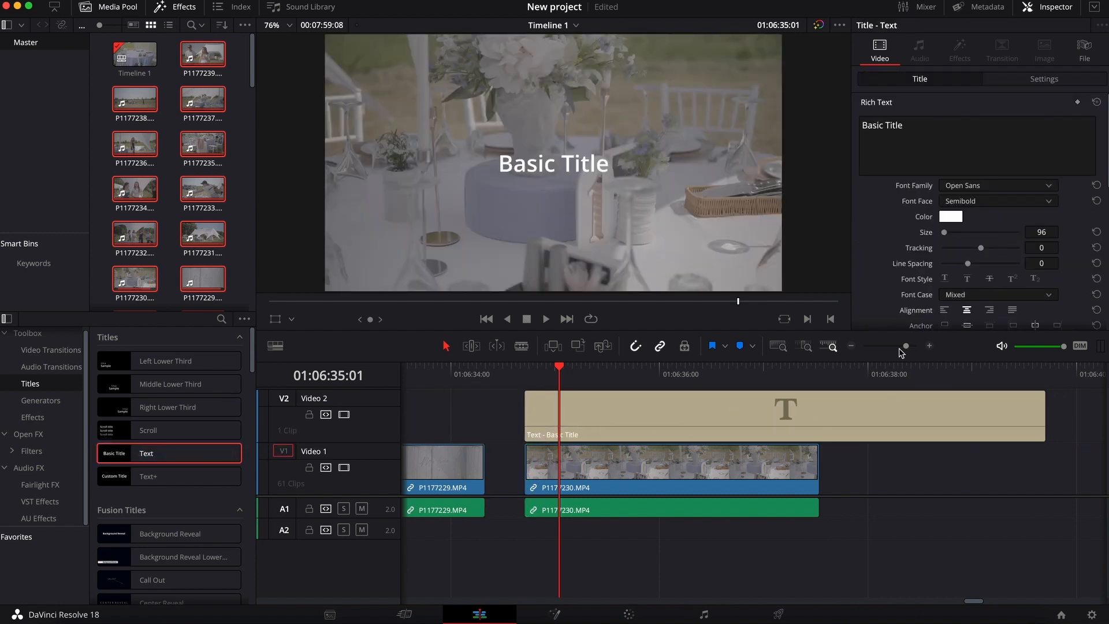
- Select the Basic Title clip on V2 and replace its wording with "text"
{"action": "left_click_drag", "start_coordinate": [905, 348], "coordinate": [905, 353]}
{"action": "left_click", "coordinate": [788, 415]}
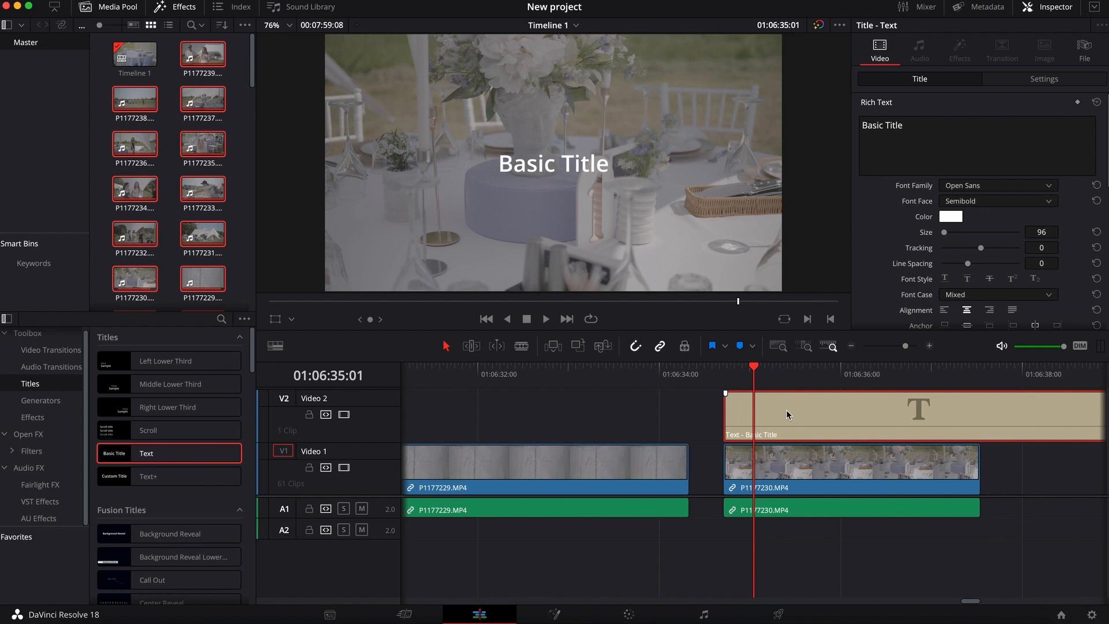
{"action": "left_click", "coordinate": [927, 133]}
{"action": "key", "text": "ctrl+a"}
{"action": "type", "text": "text"}
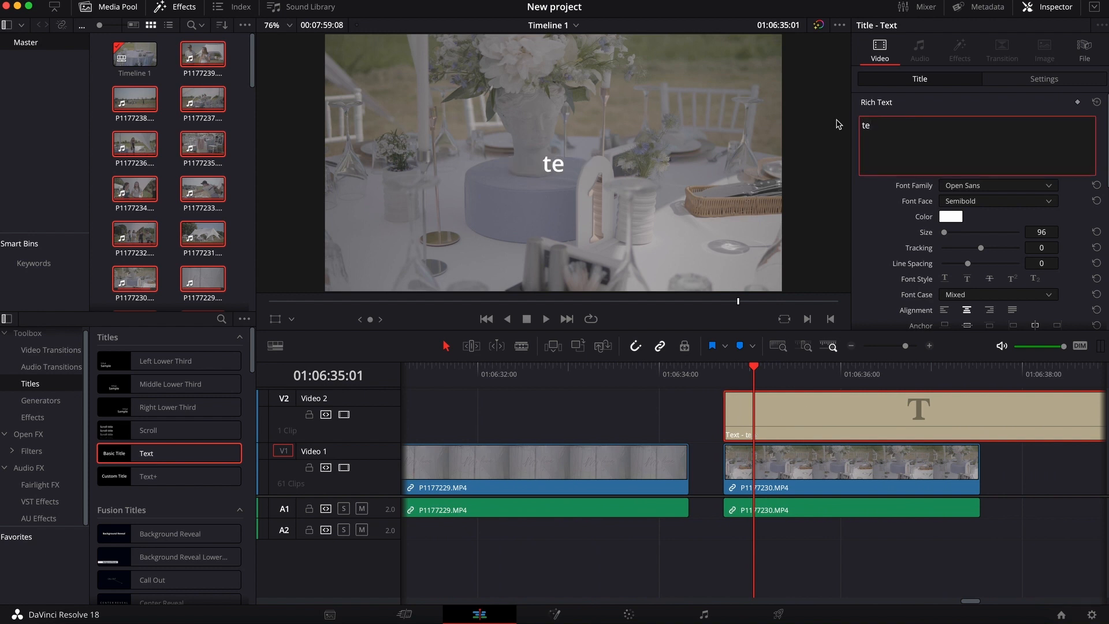
- Set the title's font to Oriya MN Regular and increase its size to about 301
{"action": "scroll", "coordinate": [993, 190], "scroll_direction": "down", "scroll_amount": 1}
{"action": "left_click", "coordinate": [993, 169]}
{"action": "left_click", "coordinate": [976, 349]}
{"action": "left_click", "coordinate": [977, 184]}
{"action": "left_click", "coordinate": [968, 213]}
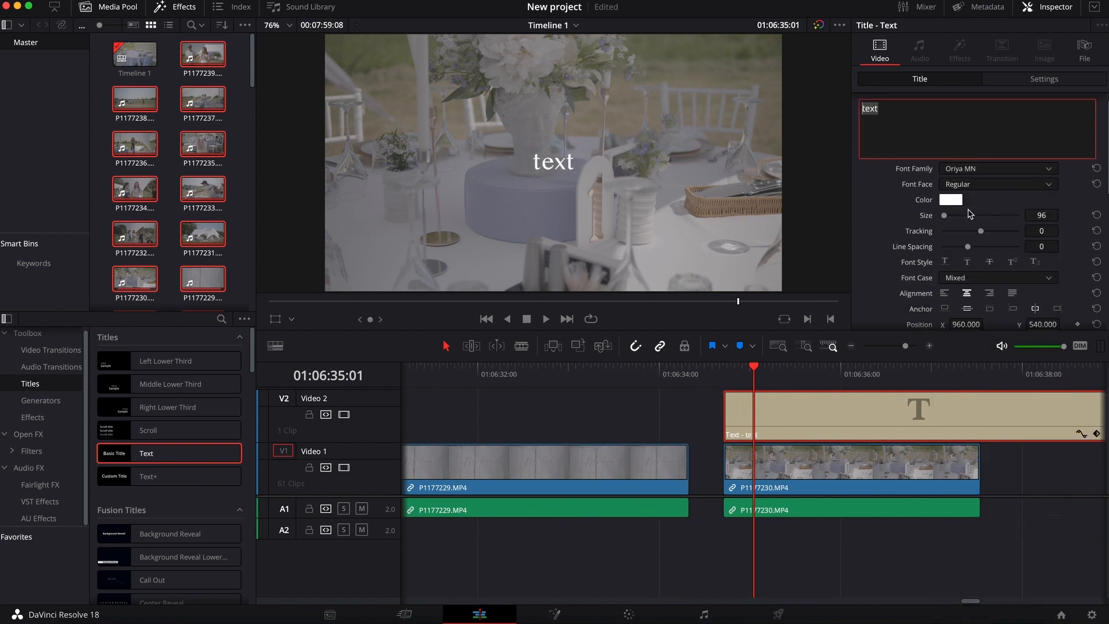
{"action": "left_click_drag", "start_coordinate": [943, 215], "coordinate": [947, 216]}
- Give the title a drop shadow with X offset -1, blur 5 and opacity 68, leaving the stroke size at 0
{"action": "scroll", "coordinate": [991, 262], "scroll_direction": "down", "scroll_amount": 1}
{"action": "scroll", "coordinate": [990, 261], "scroll_direction": "down", "scroll_amount": 5}
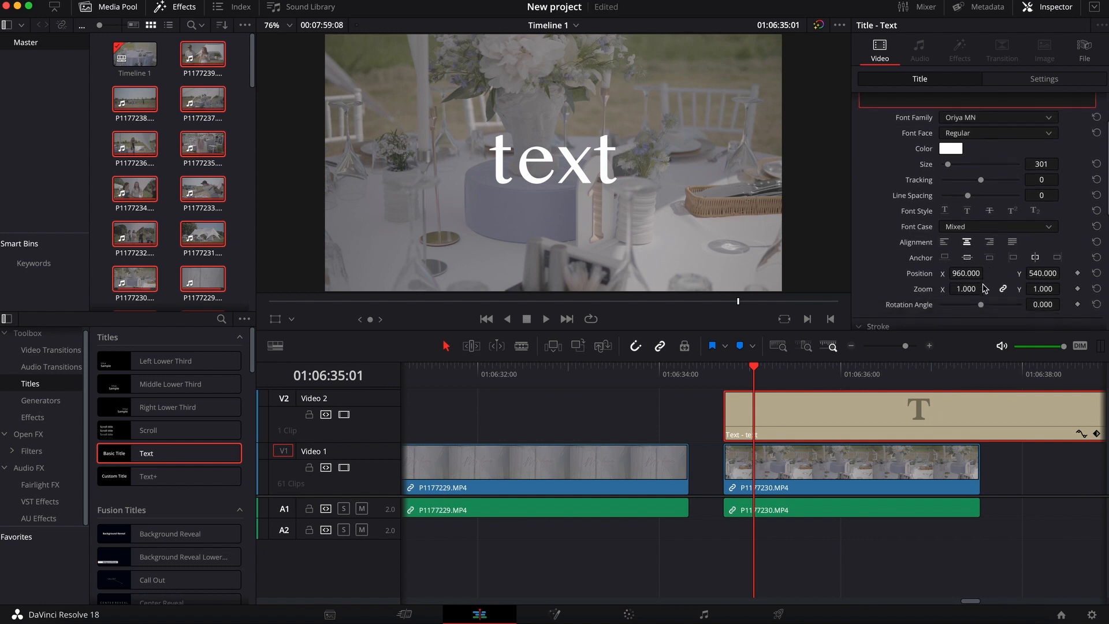
{"action": "scroll", "coordinate": [976, 276], "scroll_direction": "down", "scroll_amount": 2}
{"action": "left_click_drag", "start_coordinate": [942, 208], "coordinate": [942, 209]}
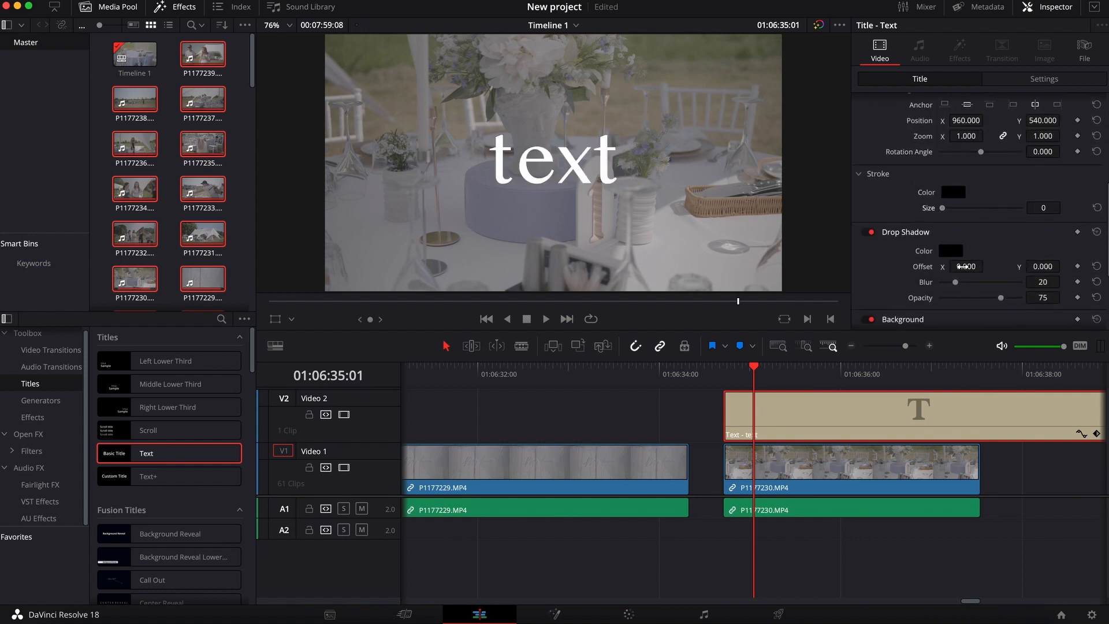
{"action": "scroll", "coordinate": [965, 267], "scroll_direction": "down", "scroll_amount": 1}
{"action": "mouse_move", "coordinate": [955, 257]}
{"action": "left_mouse_down"}
{"action": "mouse_move", "coordinate": [995, 273]}
{"action": "mouse_move", "coordinate": [970, 242]}
{"action": "left_mouse_up"}
{"action": "mouse_move", "coordinate": [947, 257]}
{"action": "left_mouse_down"}
{"action": "mouse_move", "coordinate": [961, 258]}
{"action": "mouse_move", "coordinate": [942, 258]}
{"action": "left_mouse_up"}
{"action": "left_click_drag", "start_coordinate": [976, 242], "coordinate": [896, 245]}
- Try a larger corner radius for the title's background and reset the background settings to their defaults
{"action": "scroll", "coordinate": [968, 245], "scroll_direction": "down", "scroll_amount": 4}
{"action": "left_click_drag", "start_coordinate": [943, 287], "coordinate": [953, 287]}
{"action": "left_click", "coordinate": [1096, 189]}
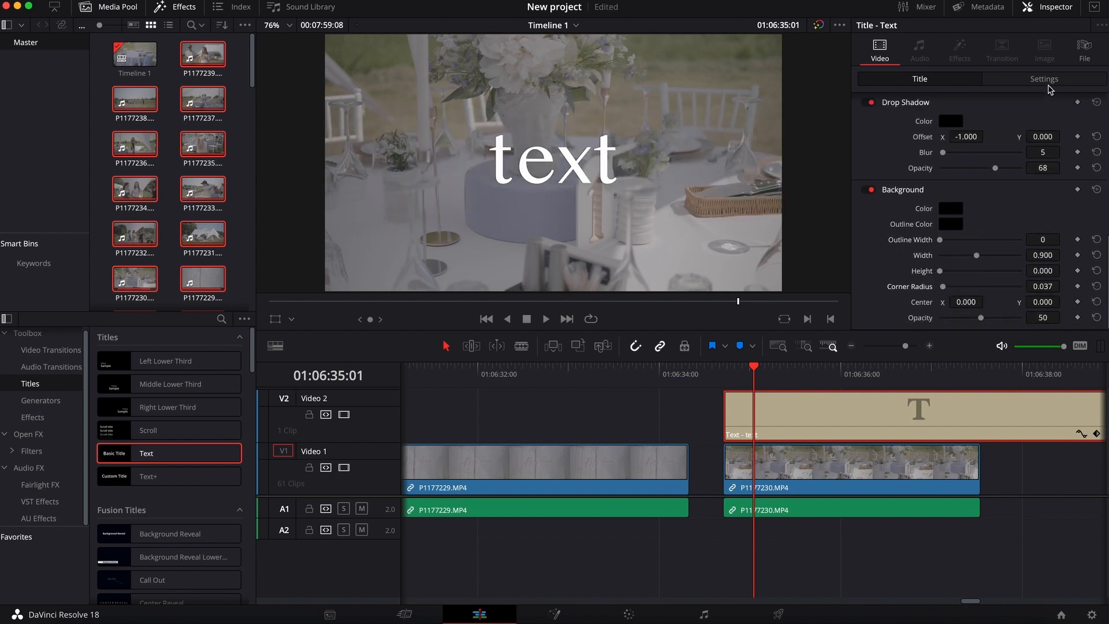
- Set the title's transform zoom to 1.010 and its position to X 548, Y -325
{"action": "left_click", "coordinate": [1041, 81]}
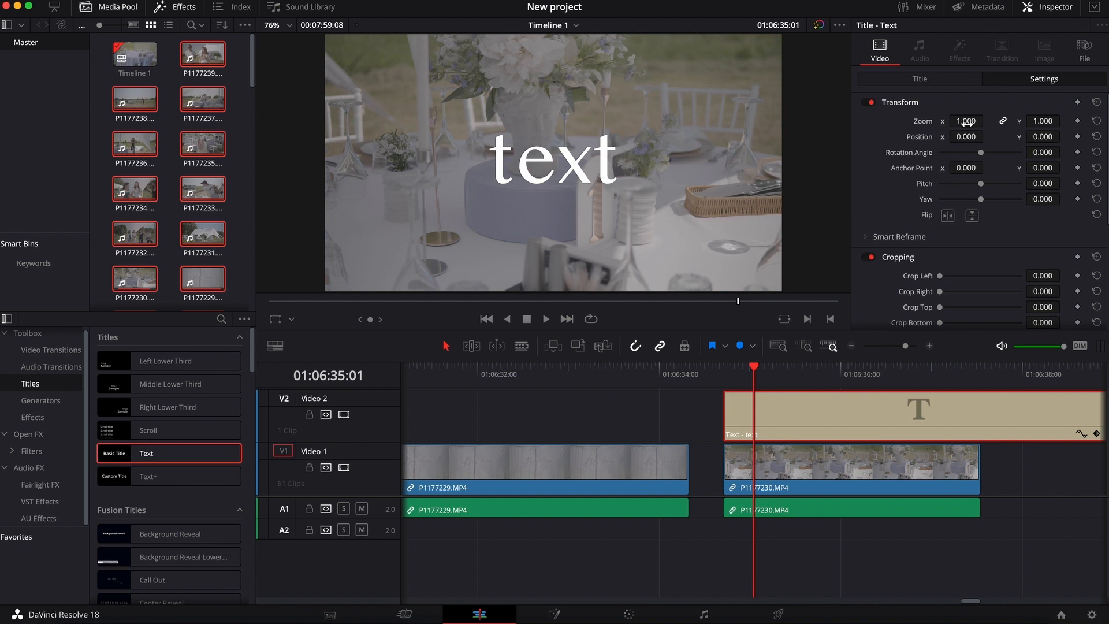
{"action": "left_click_drag", "start_coordinate": [965, 122], "coordinate": [967, 122]}
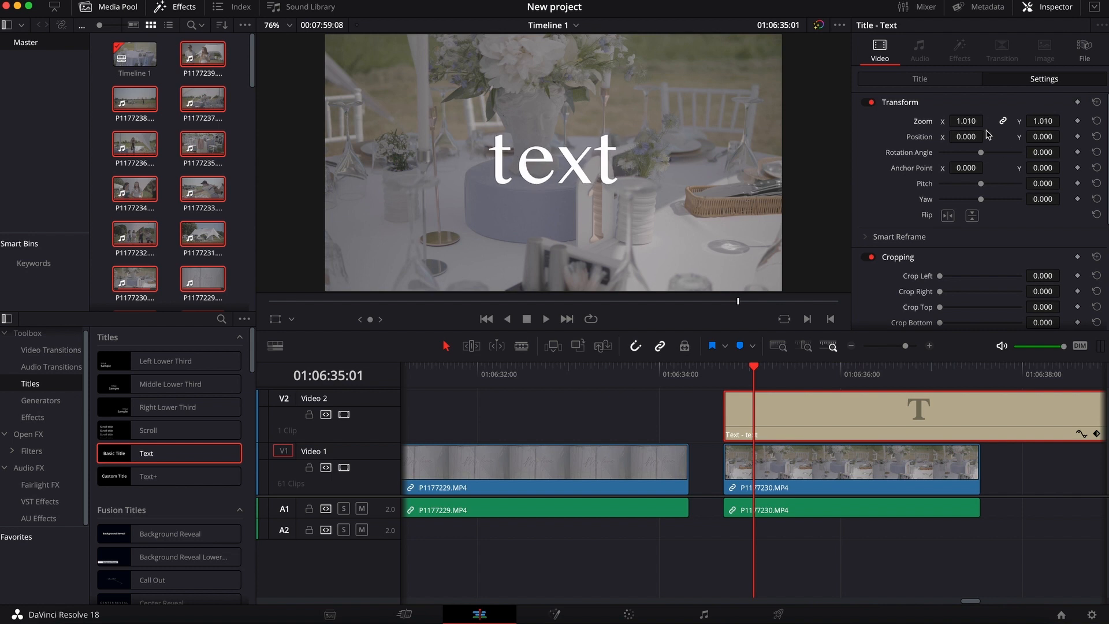
{"action": "left_click_drag", "start_coordinate": [1045, 138], "coordinate": [844, 174]}
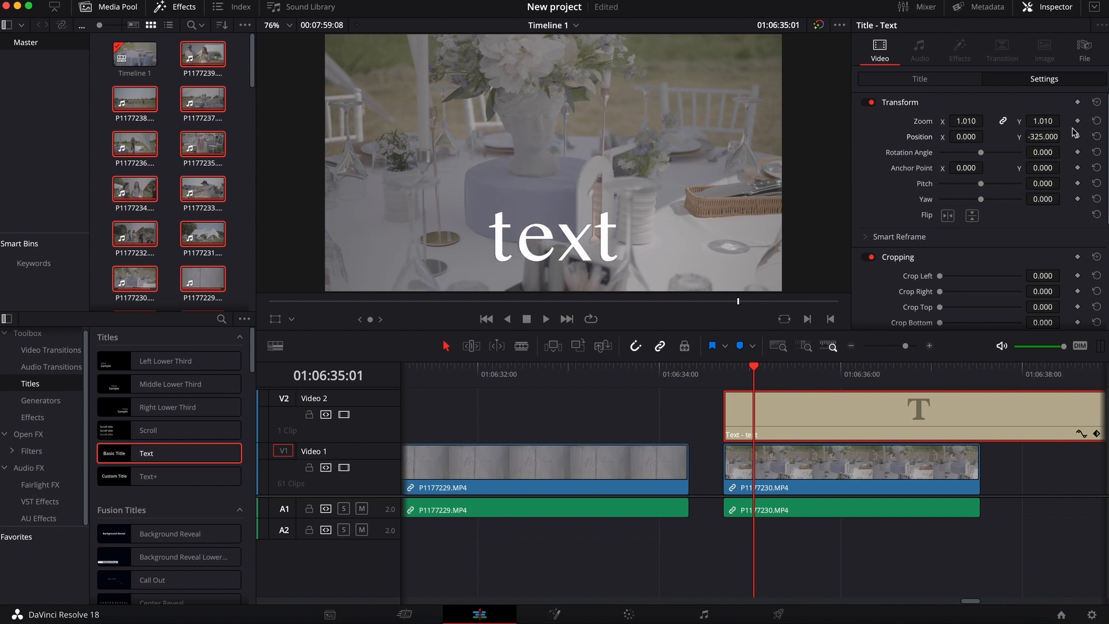
{"action": "left_click_drag", "start_coordinate": [960, 139], "coordinate": [485, 325]}
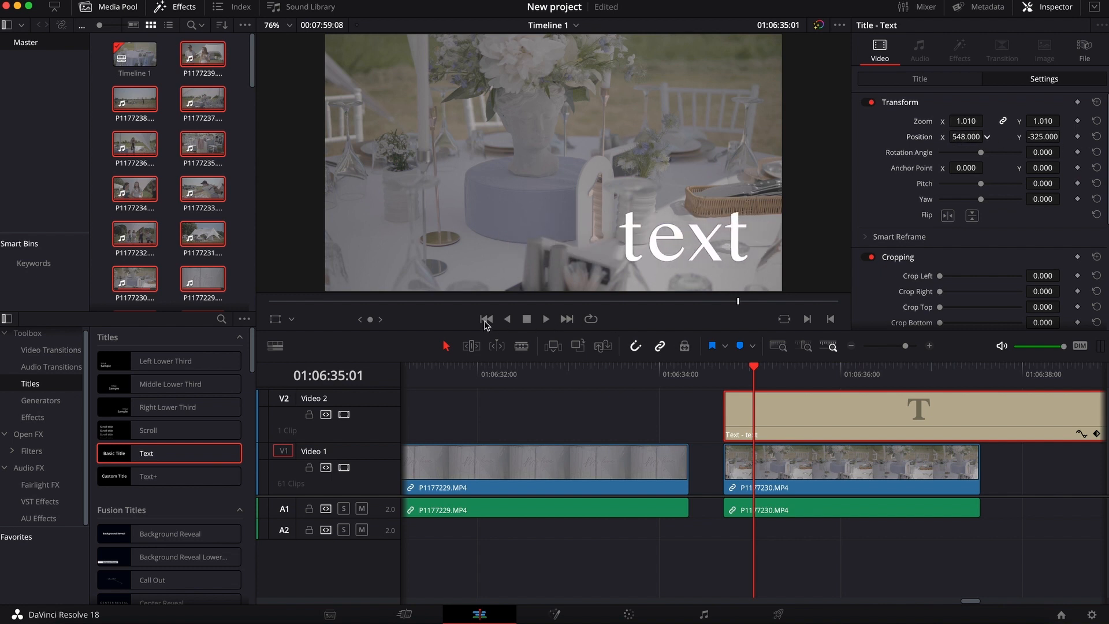
- Try rotating the title and cropping it from the left, restoring both values to 0
{"action": "left_click_drag", "start_coordinate": [981, 153], "coordinate": [976, 155]}
{"action": "left_click", "coordinate": [1096, 152]}
{"action": "left_click_drag", "start_coordinate": [940, 276], "coordinate": [973, 293]}
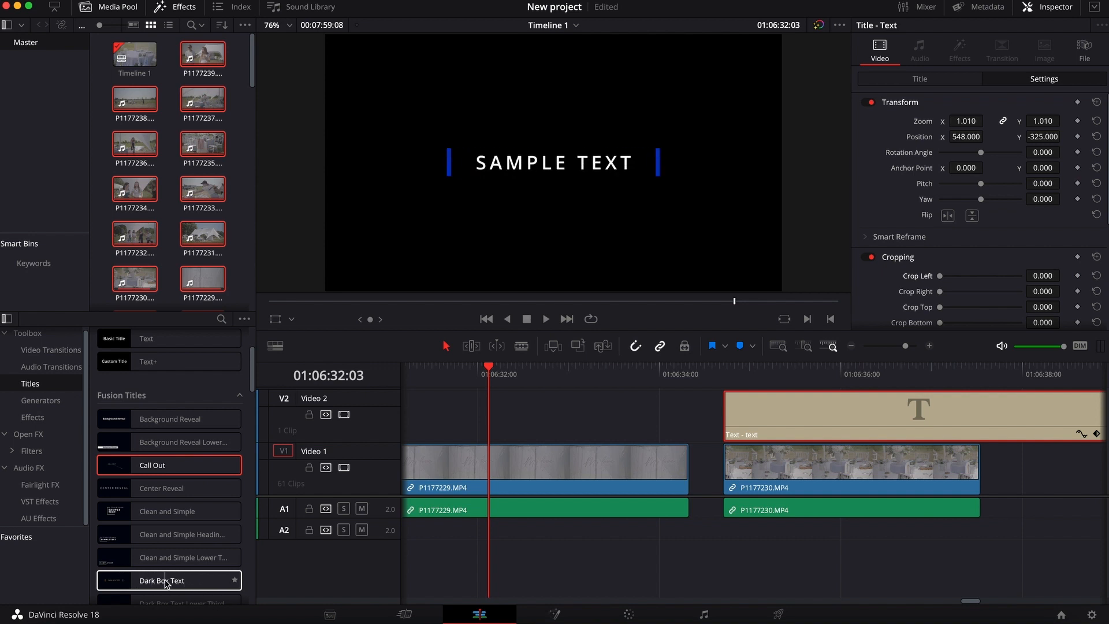
- Place the Dark Box Text Lower Third title on V2 above clip P1177229.MP4, matching that clip's length
{"action": "scroll", "coordinate": [150, 574], "scroll_direction": "down", "scroll_amount": 3}
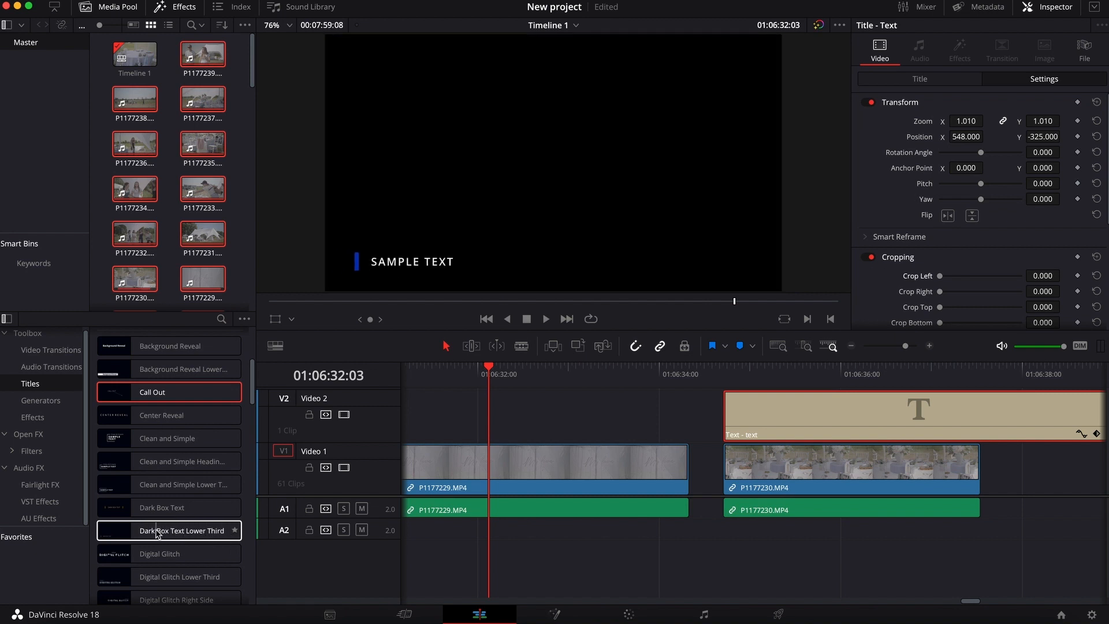
{"action": "left_click_drag", "start_coordinate": [192, 539], "coordinate": [439, 421]}
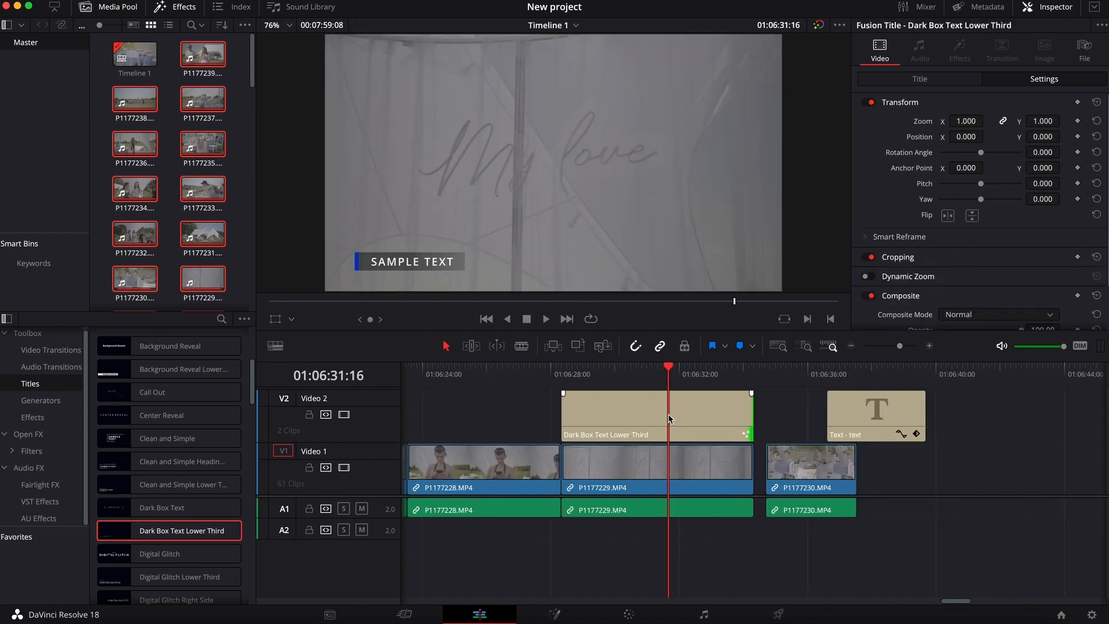
- Change the Dark Box Text Lower Third wording from the sample to "SUPER TEXT"
{"action": "left_click", "coordinate": [668, 419]}
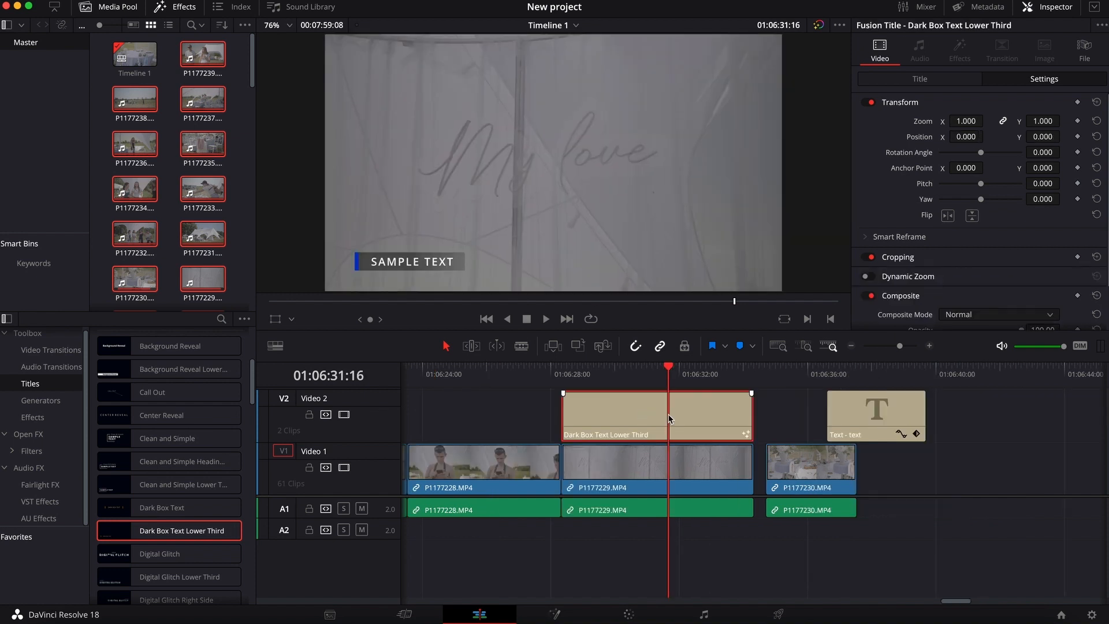
{"action": "left_click", "coordinate": [963, 85]}
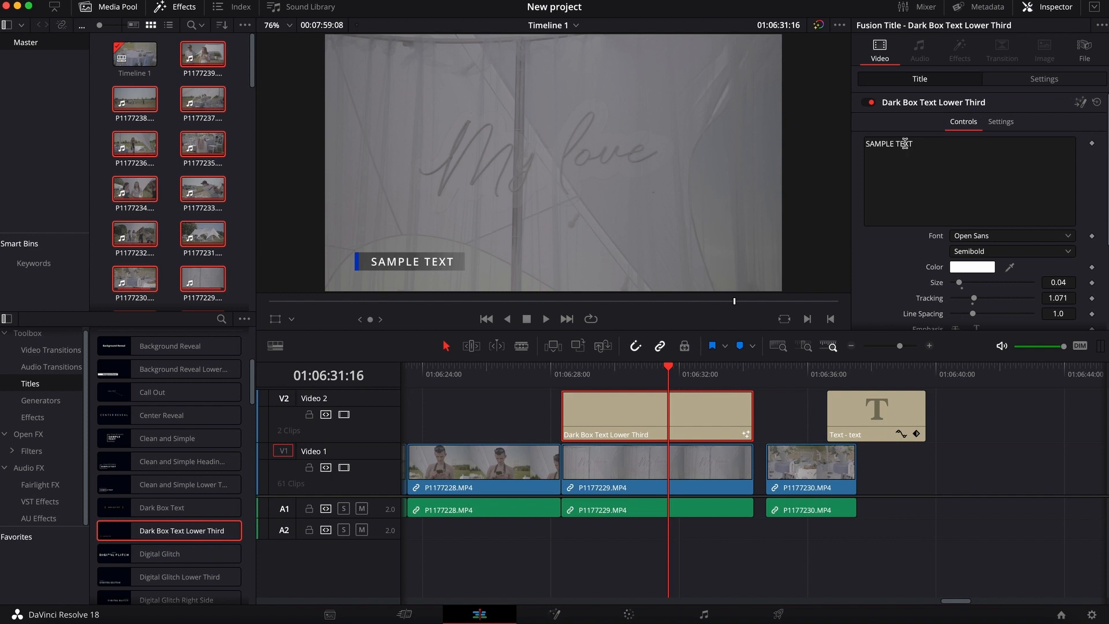
{"action": "left_click_drag", "start_coordinate": [894, 143], "coordinate": [818, 144]}
{"action": "type", "text": "SUPER"}
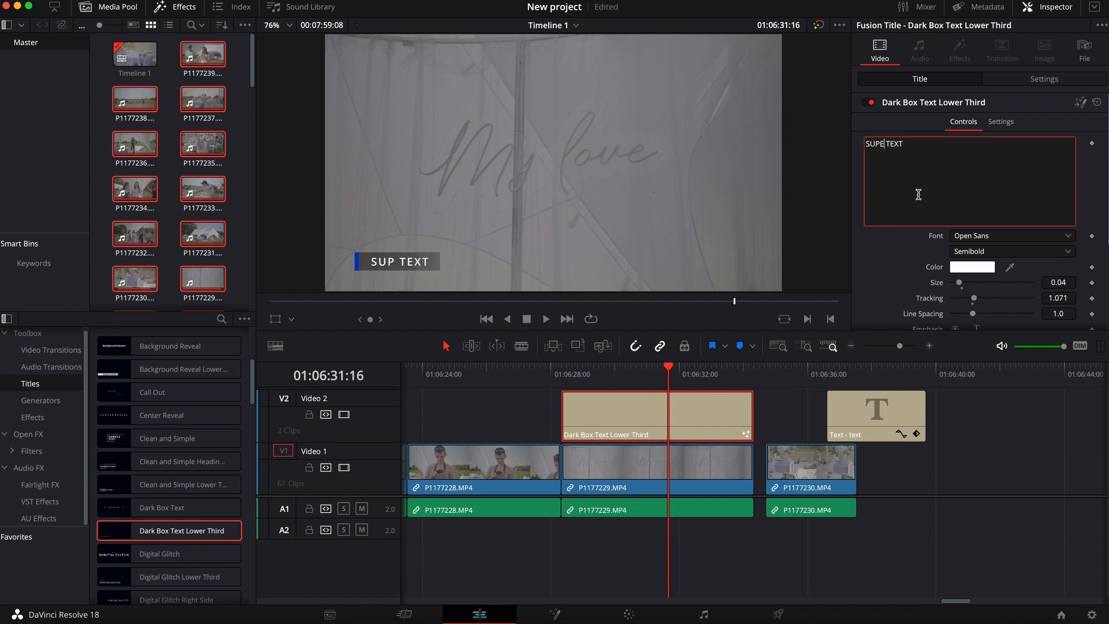
- Change the SUPER TEXT title's text color from white to a light yellow shade
{"action": "scroll", "coordinate": [927, 199], "scroll_direction": "down", "scroll_amount": 1}
{"action": "left_click", "coordinate": [972, 230]}
{"action": "left_click", "coordinate": [72, 421]}
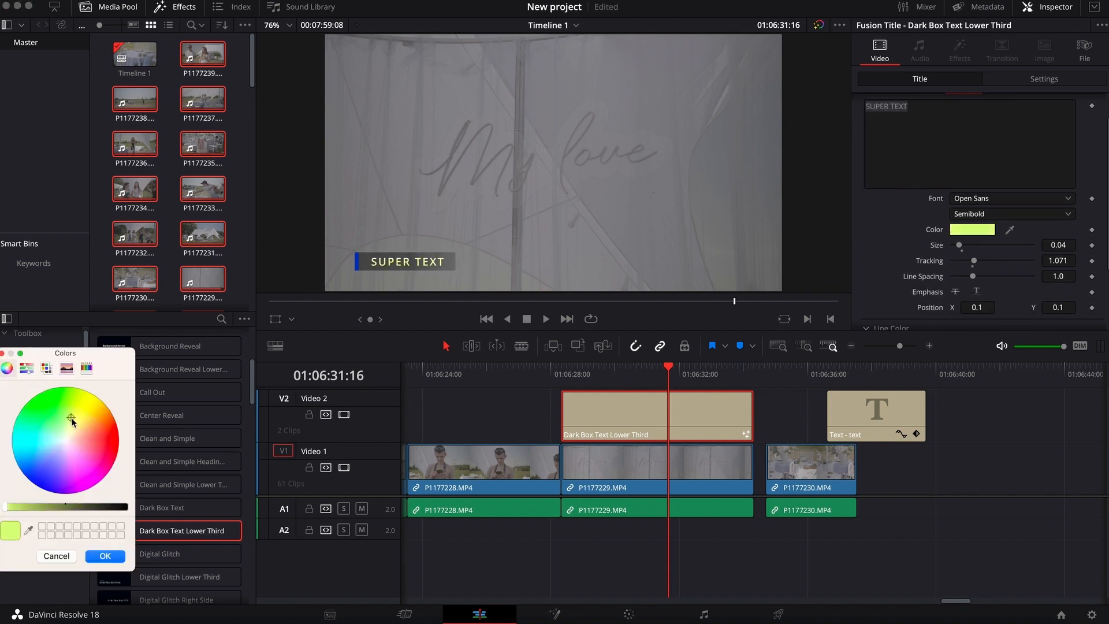
{"action": "left_click_drag", "start_coordinate": [71, 421], "coordinate": [87, 410]}
{"action": "left_click", "coordinate": [115, 557]}
- Pick a new line color for the Dark Box Text Lower Third title from the color wheel
{"action": "scroll", "coordinate": [947, 254], "scroll_direction": "down", "scroll_amount": 3}
{"action": "left_click", "coordinate": [987, 259]}
{"action": "left_click_drag", "start_coordinate": [38, 448], "coordinate": [36, 459]}
{"action": "left_click", "coordinate": [106, 556]}
{"action": "scroll", "coordinate": [1001, 251], "scroll_direction": "down", "scroll_amount": 1}
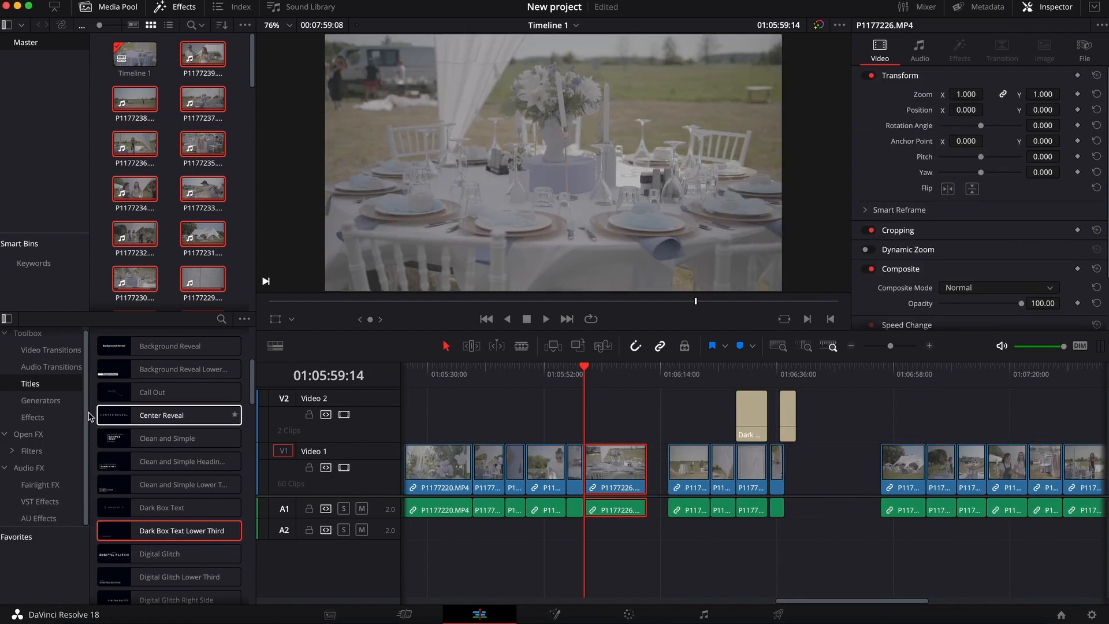
- Trim the clips around the cut between P1177224.MP4 and P1177226.MP4, place the Zoom In video transition there and play it back
{"action": "left_click", "coordinate": [40, 351]}
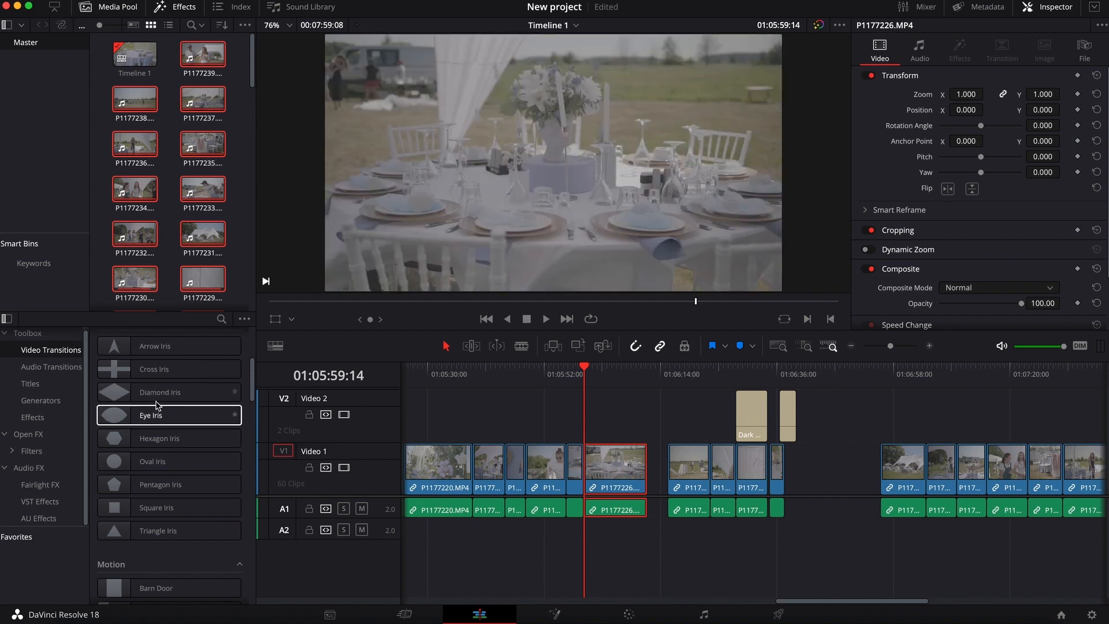
{"action": "left_click", "coordinate": [174, 530]}
{"action": "mouse_move", "coordinate": [591, 376]}
{"action": "left_mouse_down"}
{"action": "mouse_move", "coordinate": [568, 375]}
{"action": "mouse_move", "coordinate": [581, 375]}
{"action": "left_mouse_up"}
{"action": "left_click_drag", "start_coordinate": [897, 349], "coordinate": [901, 349]}
{"action": "left_click_drag", "start_coordinate": [761, 465], "coordinate": [721, 466]}
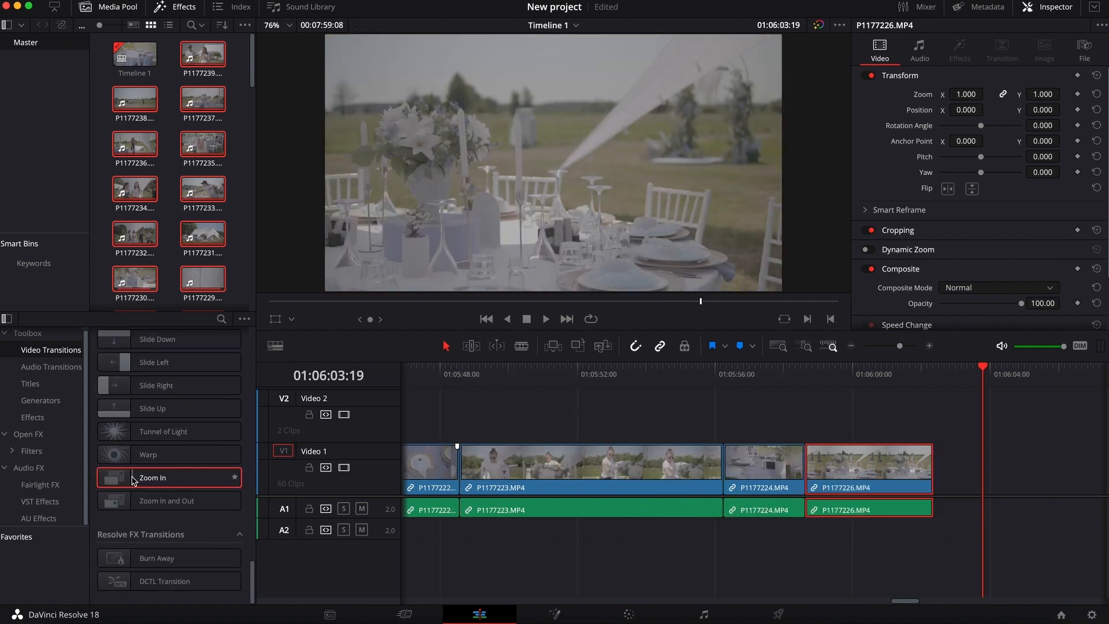
{"action": "left_click_drag", "start_coordinate": [118, 477], "coordinate": [795, 476]}
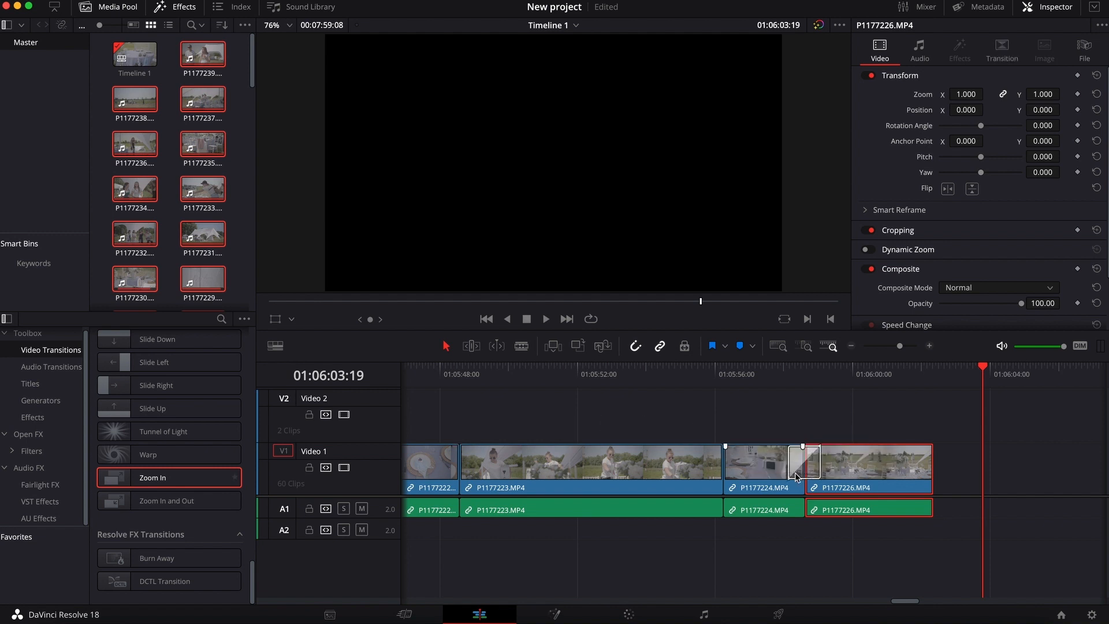
{"action": "left_click", "coordinate": [774, 378]}
{"action": "key", "text": "space"}
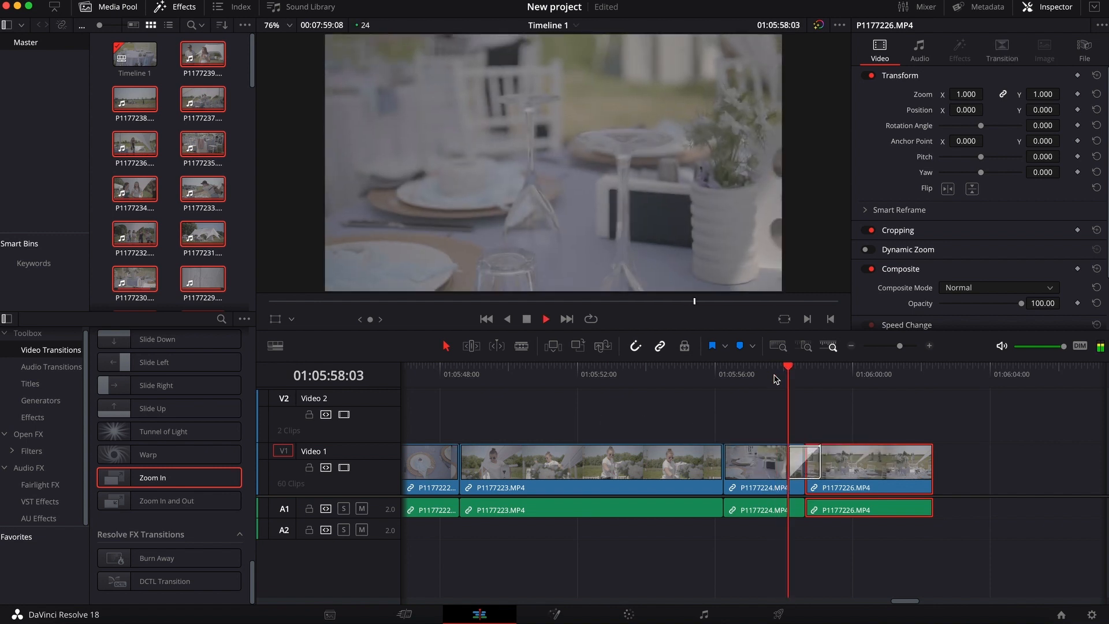
- Trim the end of P1177223.MP4, place a Zoom In transition on its cut with P1177224.MP4 and preview it
{"action": "mouse_move", "coordinate": [726, 475]}
{"action": "left_mouse_down"}
{"action": "mouse_move", "coordinate": [744, 474]}
{"action": "mouse_move", "coordinate": [709, 475]}
{"action": "left_mouse_up"}
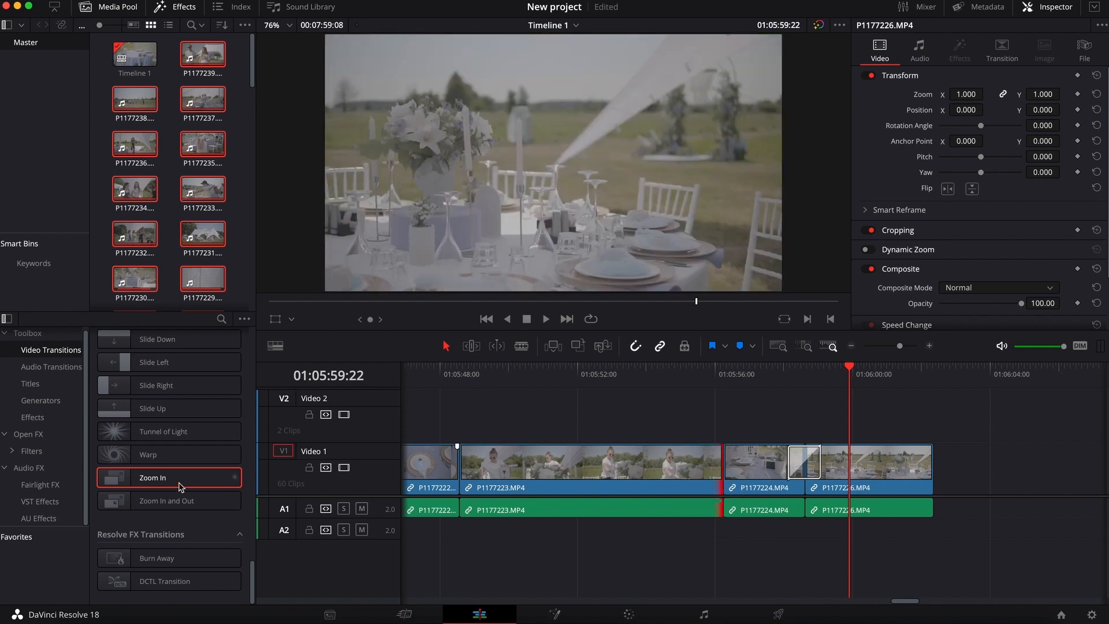
{"action": "left_click_drag", "start_coordinate": [180, 486], "coordinate": [379, 483]}
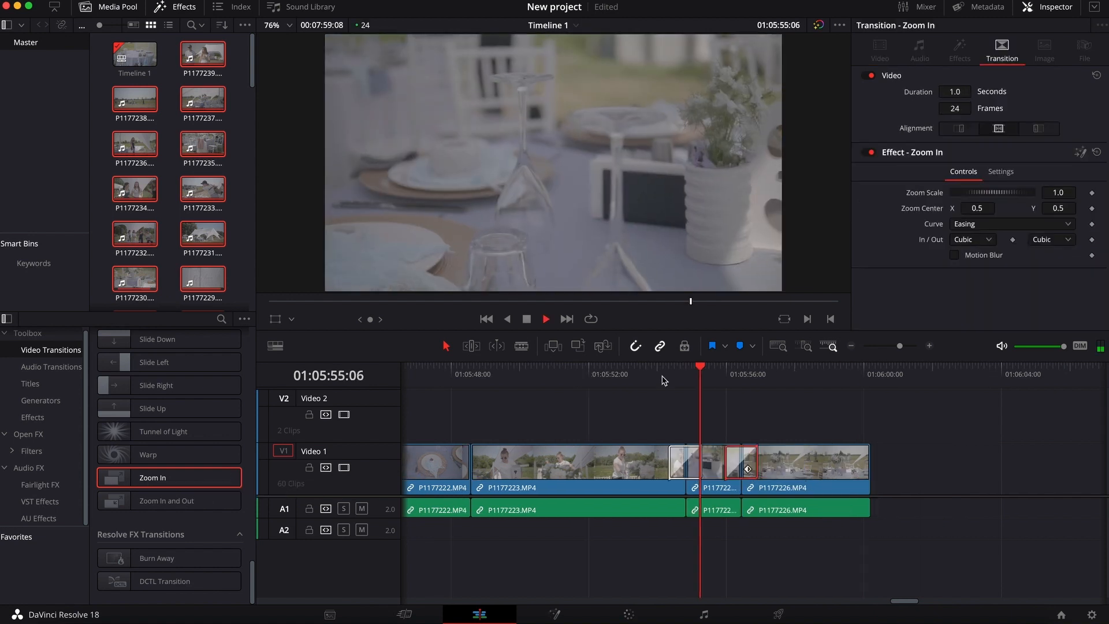
{"action": "key", "text": "space"}
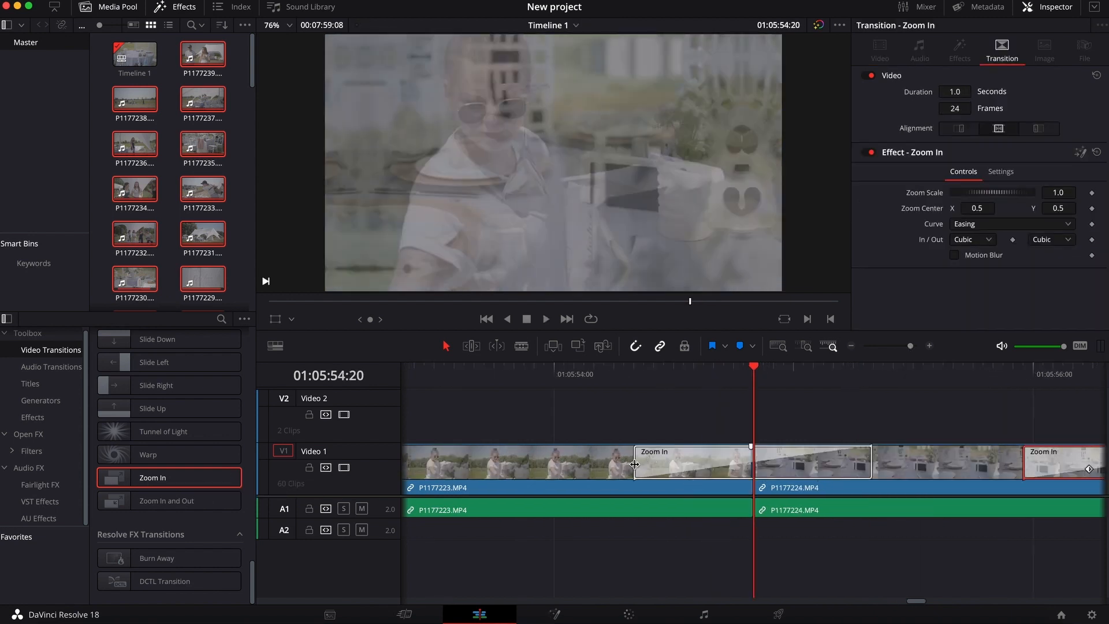
- Shorten the Zoom In transition between P1177223.MP4 and P1177224.MP4 to 0.8 seconds (20 frames)
{"action": "left_click_drag", "start_coordinate": [634, 464], "coordinate": [663, 466]}
{"action": "left_click_drag", "start_coordinate": [692, 467], "coordinate": [532, 465]}
{"action": "left_click", "coordinate": [685, 412]}
{"action": "scroll", "coordinate": [686, 412], "scroll_direction": "right", "scroll_amount": 5}
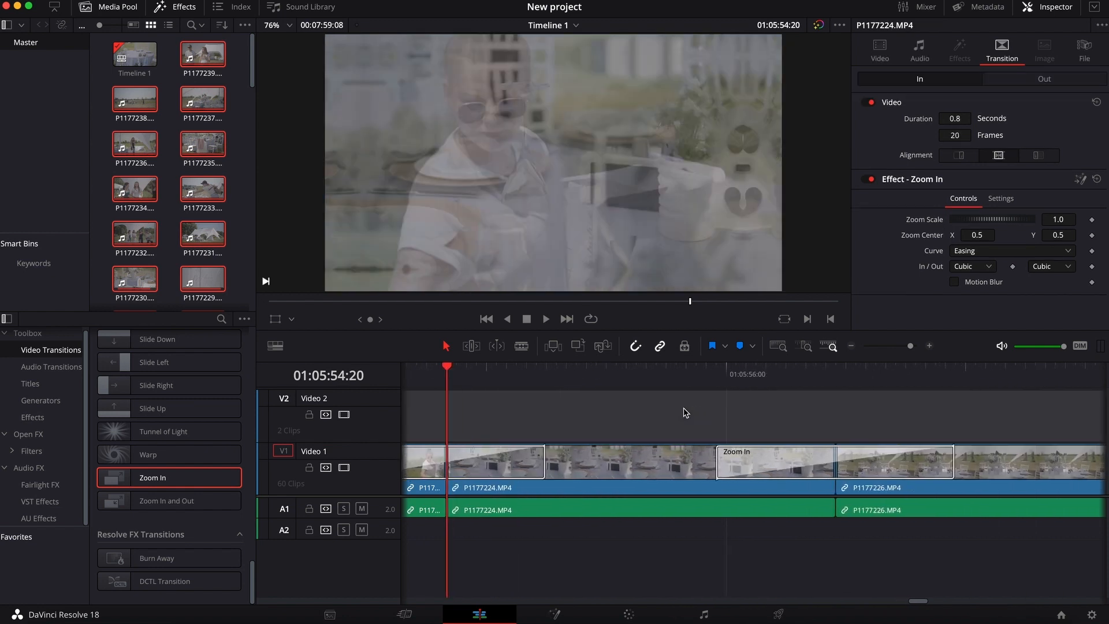
- Adjust the duration value of the Zoom In transition between P1177224.MP4 and P1177226.MP4
{"action": "left_click", "coordinate": [785, 372]}
{"action": "left_click", "coordinate": [788, 466]}
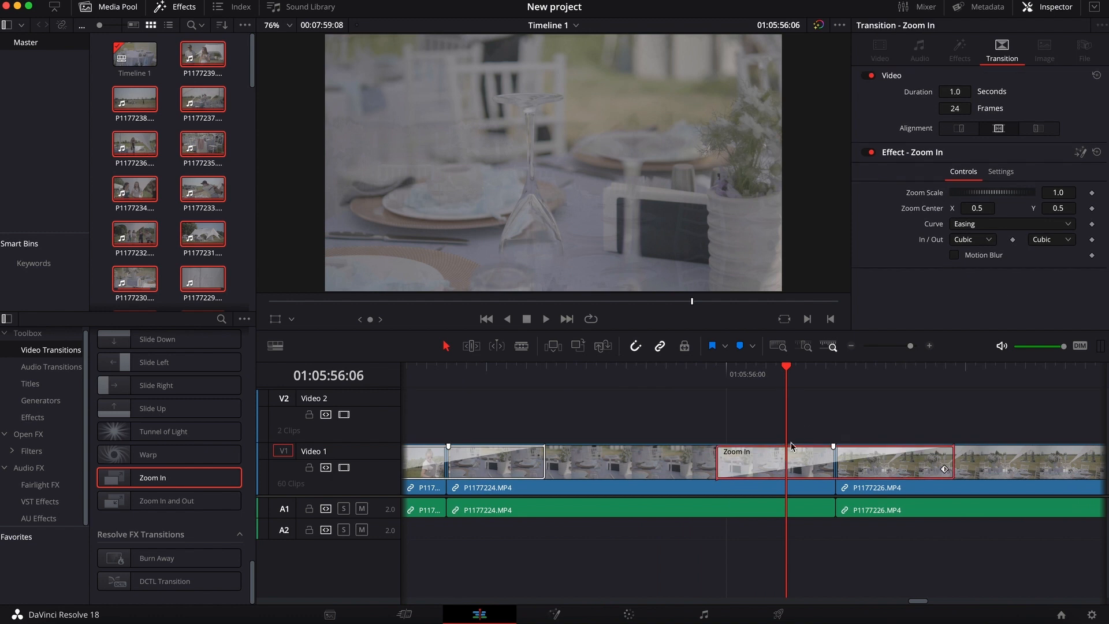
{"action": "left_click_drag", "start_coordinate": [956, 93], "coordinate": [956, 93]}
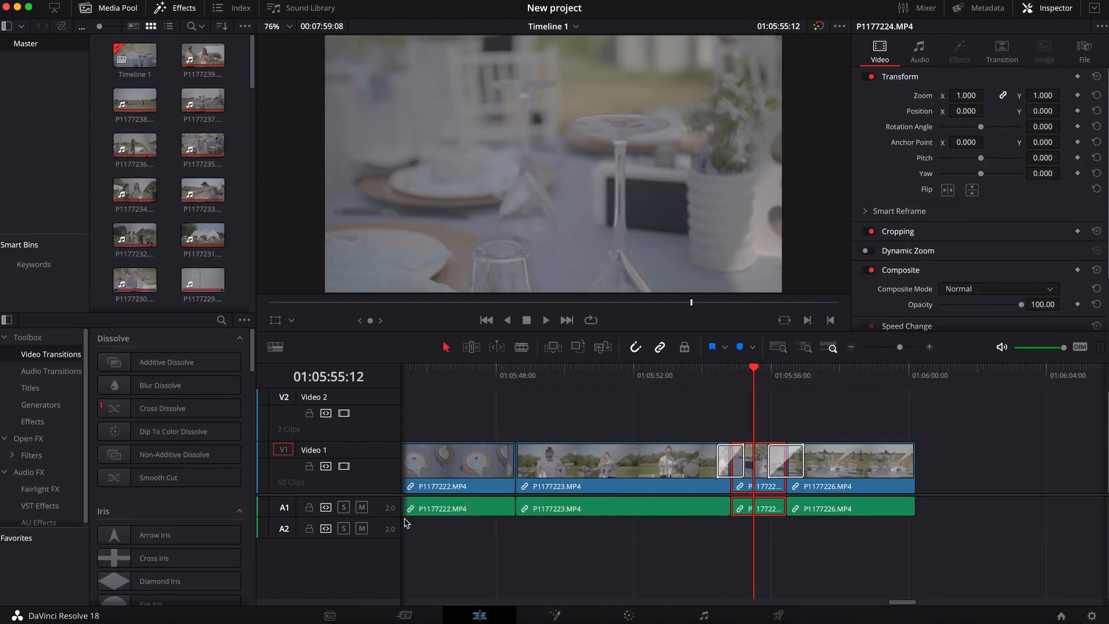
- Enlarge audio track A1 to show its waveforms and apply the Limiter audio effect to the sound of P1177226.MP4
{"action": "left_click_drag", "start_coordinate": [384, 513], "coordinate": [385, 528]}
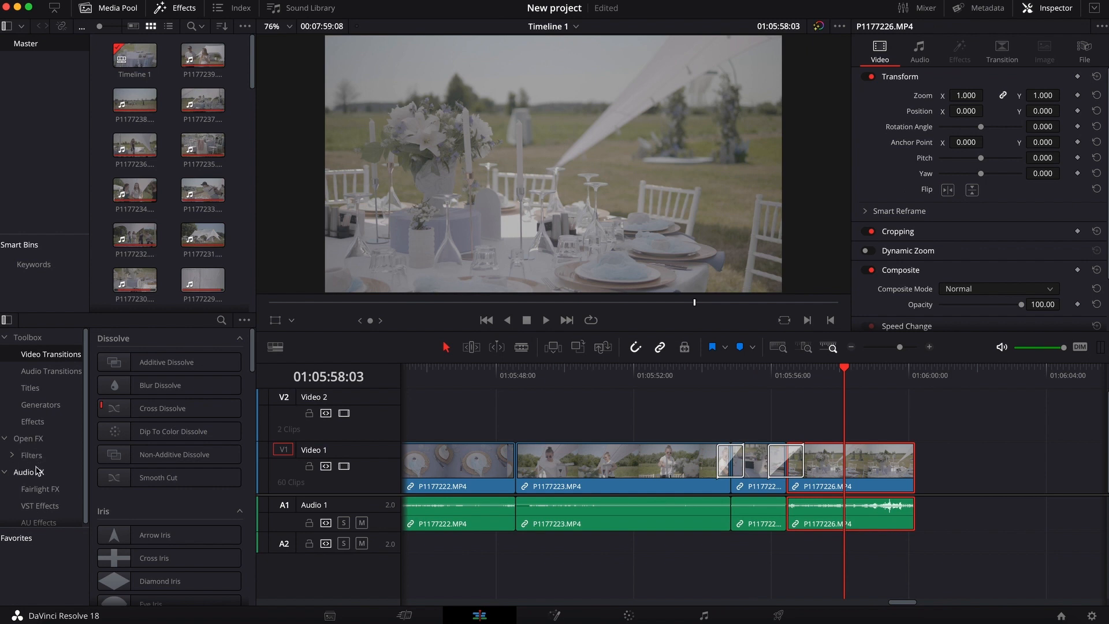
{"action": "left_click", "coordinate": [35, 471]}
{"action": "scroll", "coordinate": [161, 479], "scroll_direction": "down", "scroll_amount": 3}
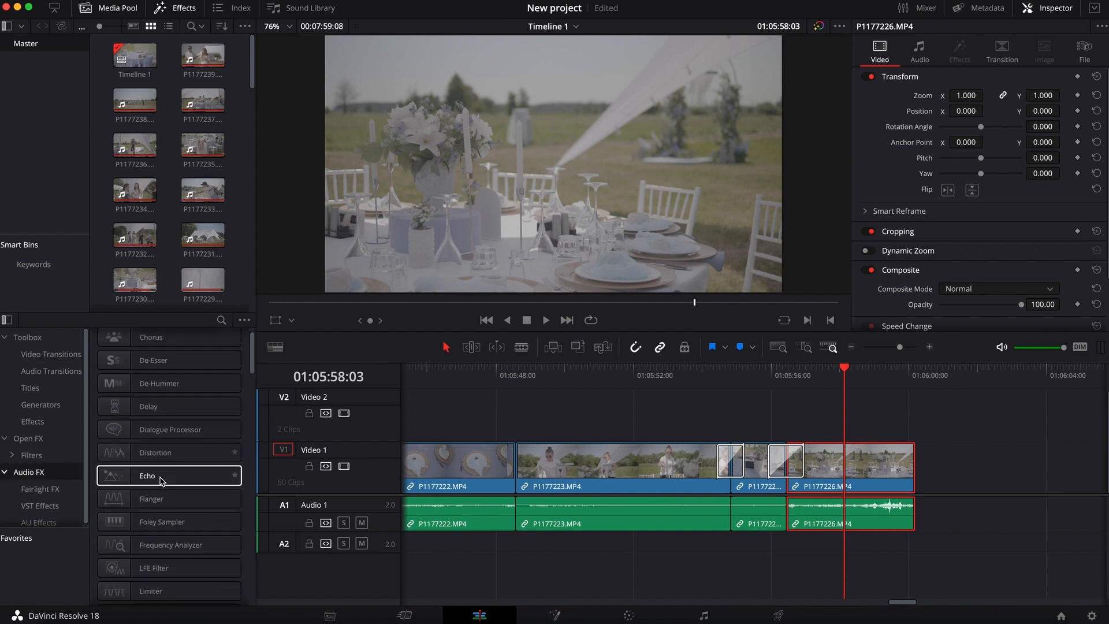
{"action": "scroll", "coordinate": [161, 480], "scroll_direction": "down", "scroll_amount": 1}
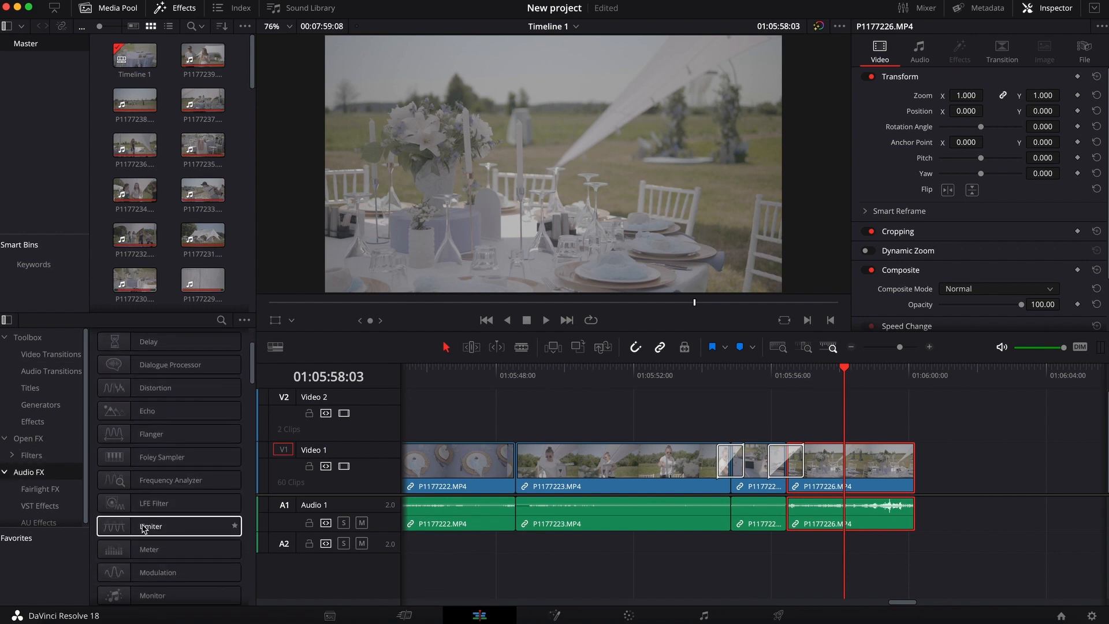
{"action": "left_click_drag", "start_coordinate": [145, 530], "coordinate": [819, 524]}
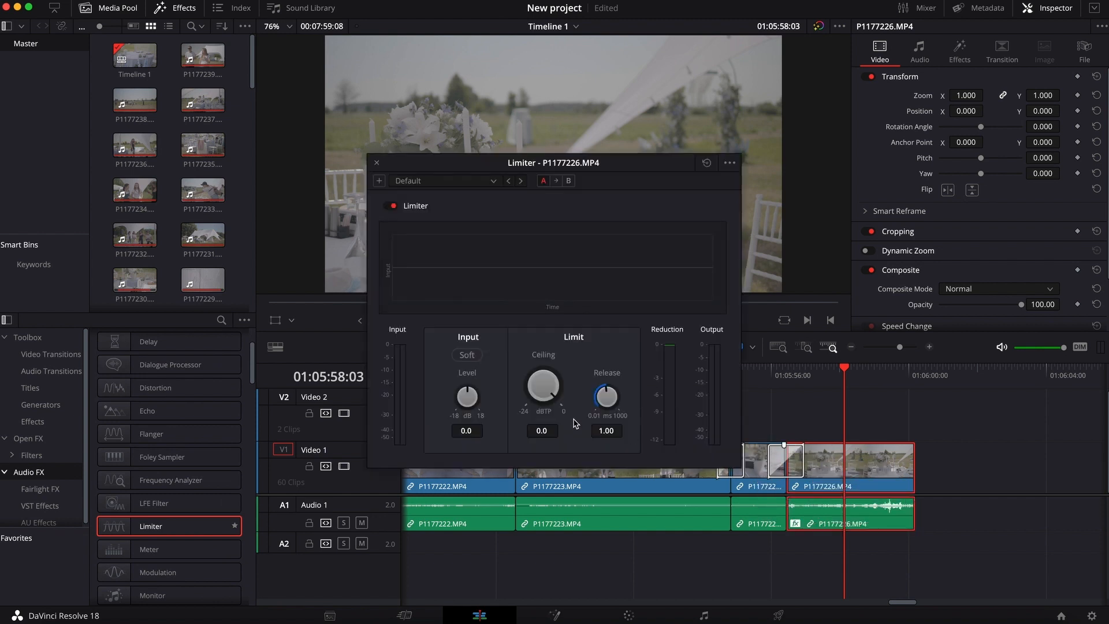
- Raise the Limiter's input level to 4.3 dB and review its parameters among the clip's audio effects
{"action": "left_click", "coordinate": [467, 397]}
{"action": "left_click_drag", "start_coordinate": [471, 395], "coordinate": [495, 403]}
{"action": "left_click", "coordinate": [376, 162]}
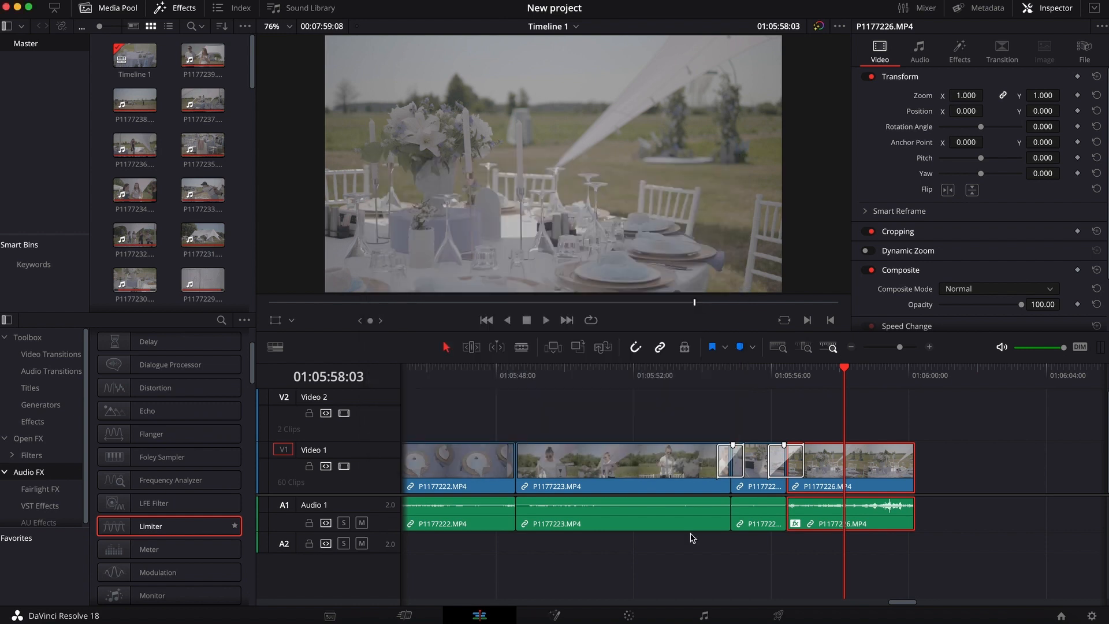
{"action": "left_click", "coordinate": [960, 49]}
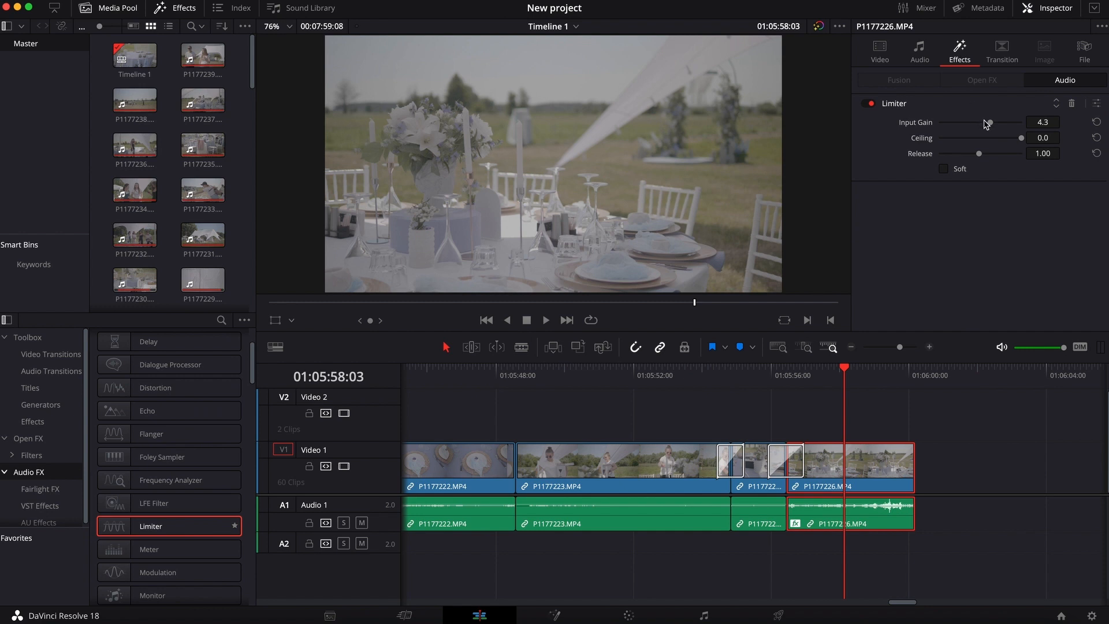
{"action": "left_click_drag", "start_coordinate": [992, 128], "coordinate": [1029, 142]}
- Move P1177222.MP4 to V2 above the start of P1177223.MP4 and unlink its video from its audio
{"action": "left_click_drag", "start_coordinate": [480, 462], "coordinate": [601, 434]}
{"action": "mouse_move", "coordinate": [606, 379]}
{"action": "left_mouse_down"}
{"action": "mouse_move", "coordinate": [672, 379]}
{"action": "mouse_move", "coordinate": [575, 393]}
{"action": "mouse_move", "coordinate": [605, 394]}
{"action": "left_mouse_up"}
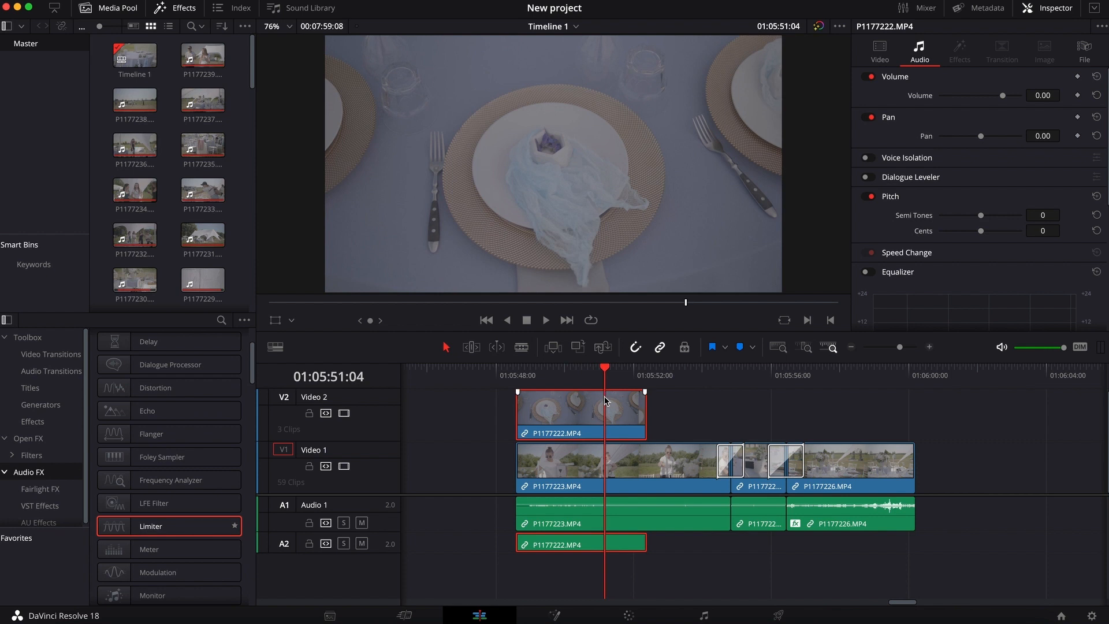
{"action": "right_click", "coordinate": [569, 430]}
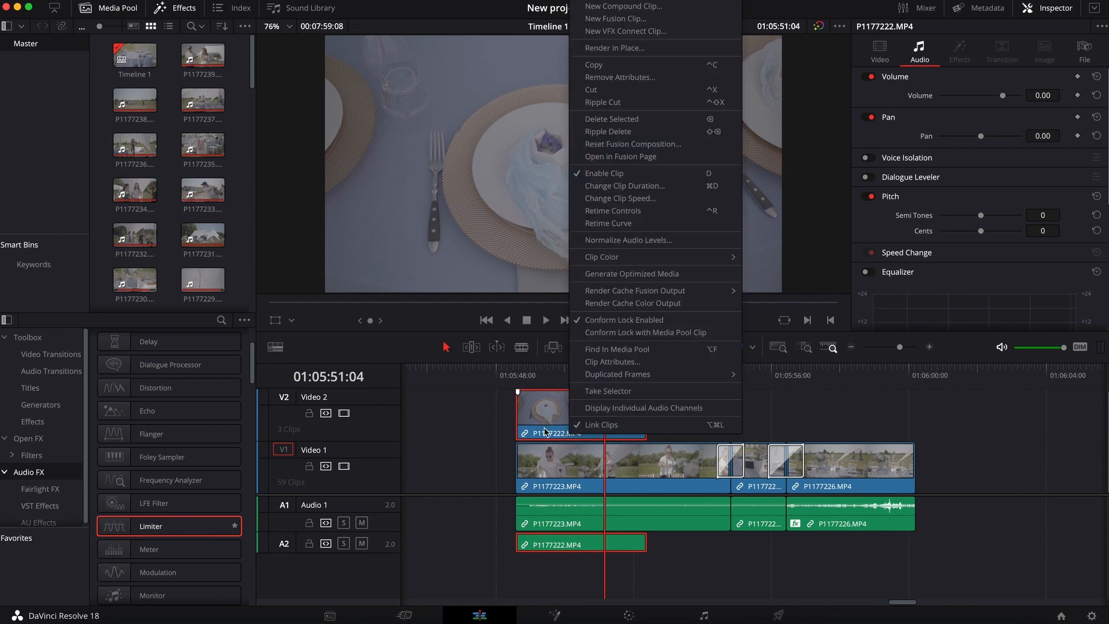
{"action": "left_click", "coordinate": [604, 425]}
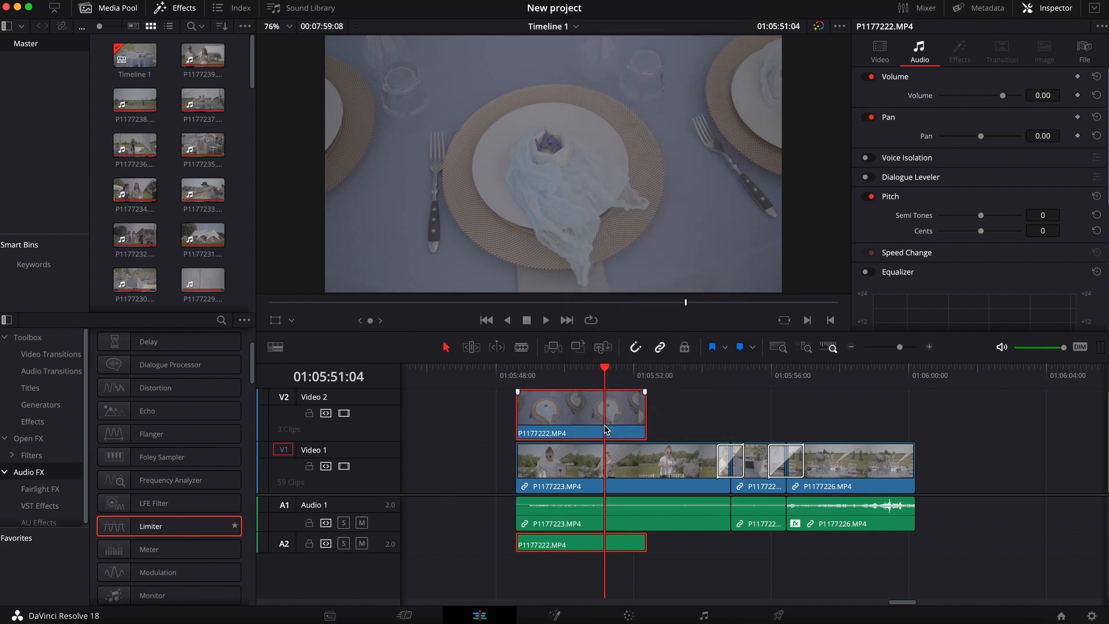
- Shift the unlinked P1177222.MP4 video slightly earlier on V2 and delete it, keeping its audio on A2
{"action": "left_click", "coordinate": [668, 414]}
{"action": "mouse_move", "coordinate": [594, 416]}
{"action": "left_mouse_down"}
{"action": "mouse_move", "coordinate": [614, 411]}
{"action": "mouse_move", "coordinate": [576, 413]}
{"action": "left_mouse_up"}
{"action": "mouse_move", "coordinate": [574, 546]}
{"action": "left_mouse_down"}
{"action": "mouse_move", "coordinate": [623, 546]}
{"action": "mouse_move", "coordinate": [579, 546]}
{"action": "left_mouse_up"}
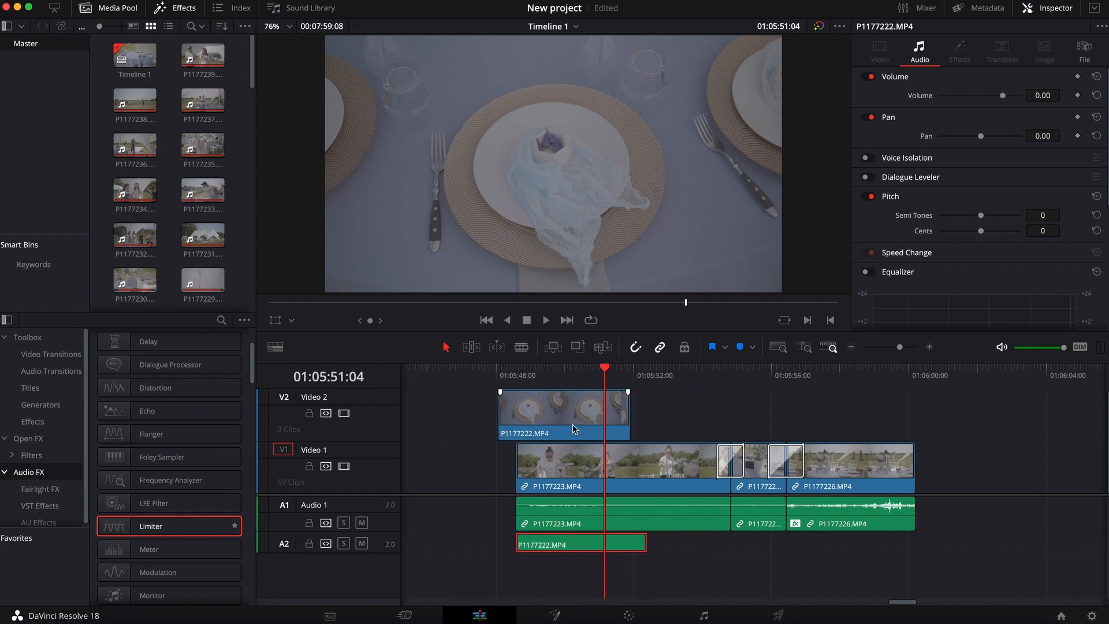
{"action": "left_click", "coordinate": [572, 413]}
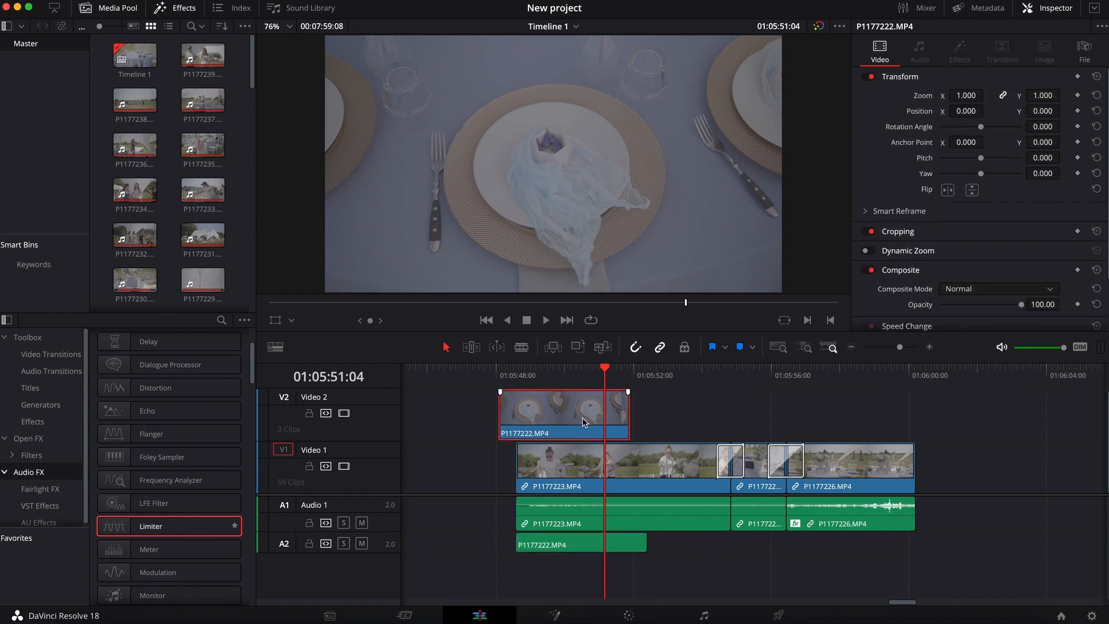
{"action": "key", "text": "Delete"}
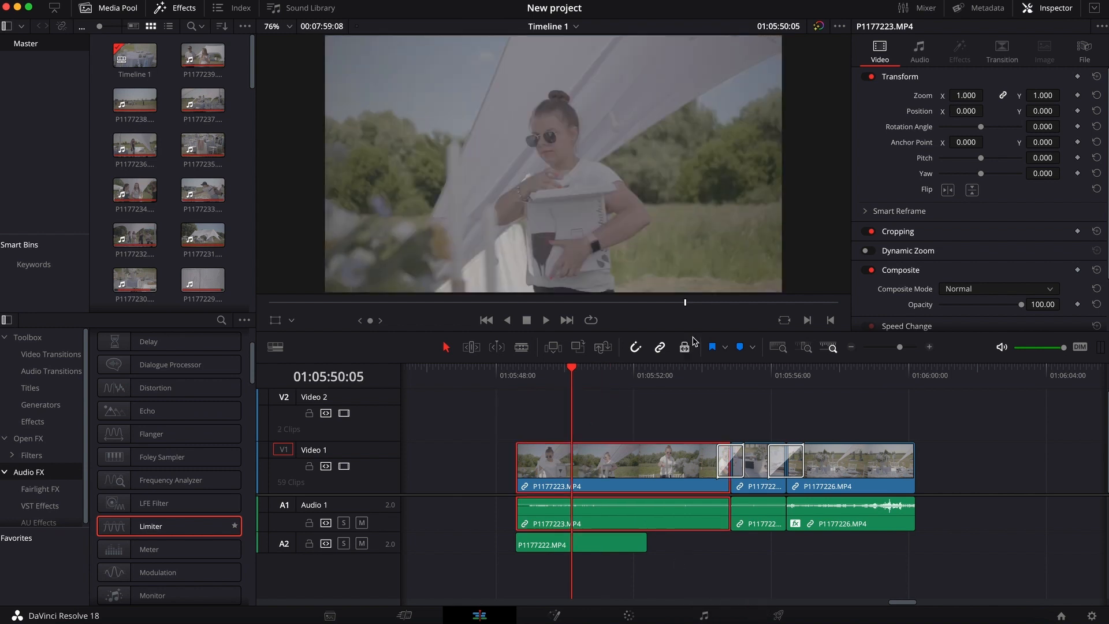
- Try adjusting the opacity of clip P1177223.MP4, restoring it to 100
{"action": "scroll", "coordinate": [980, 270], "scroll_direction": "down", "scroll_amount": 3}
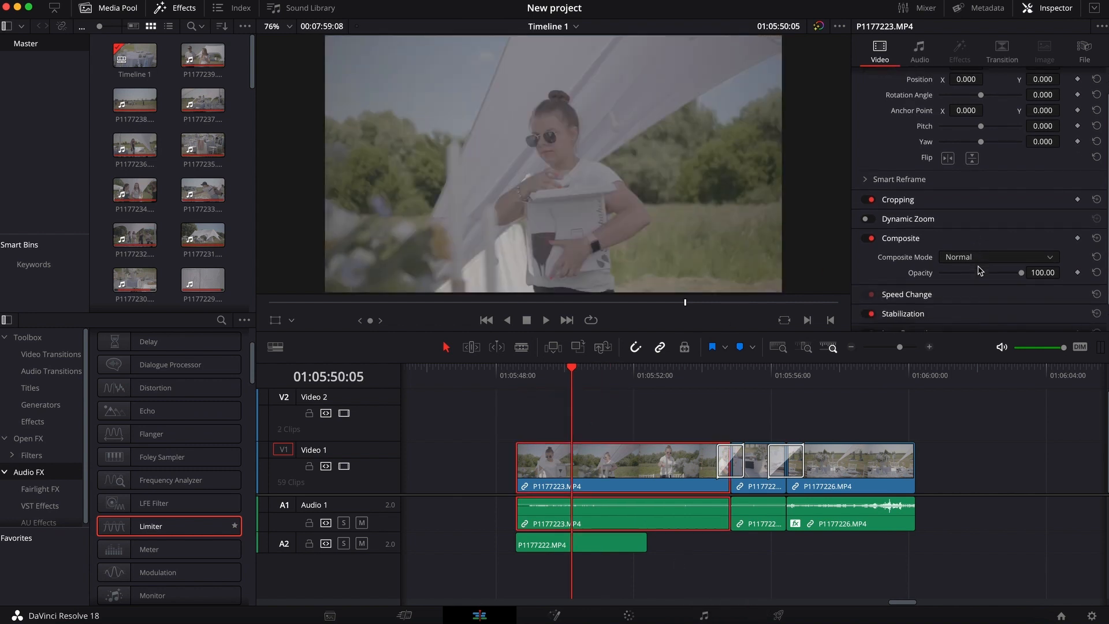
{"action": "left_click_drag", "start_coordinate": [1021, 259], "coordinate": [1039, 272]}
{"action": "left_click", "coordinate": [972, 460]}
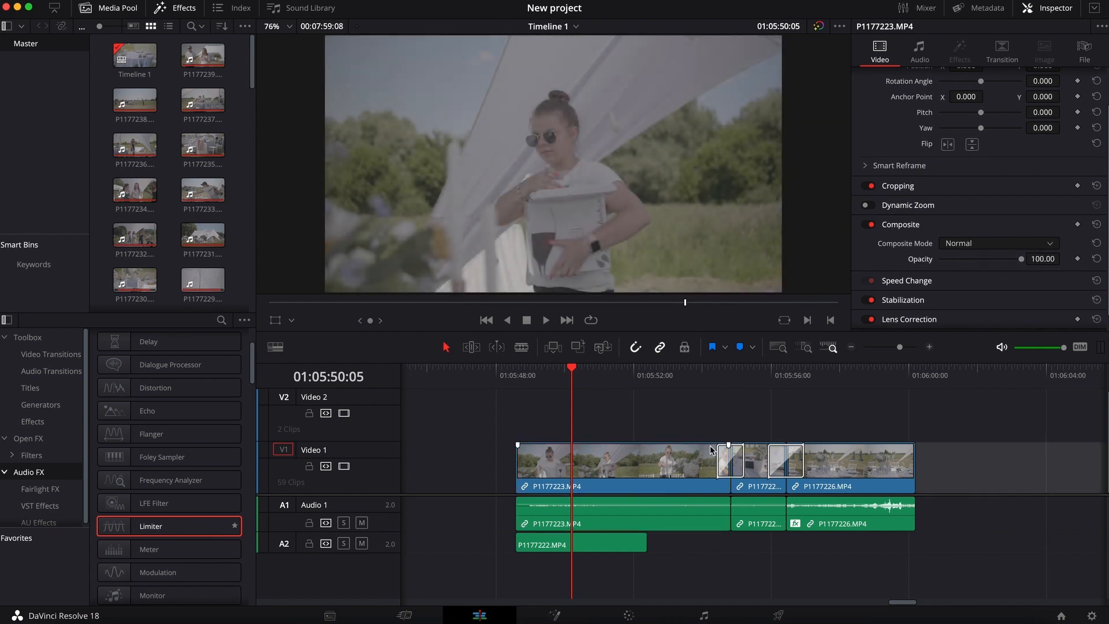
- Add a short fade-in at the start of P1177223.MP4 and play it back
{"action": "scroll", "coordinate": [712, 449], "scroll_direction": "left", "scroll_amount": 5}
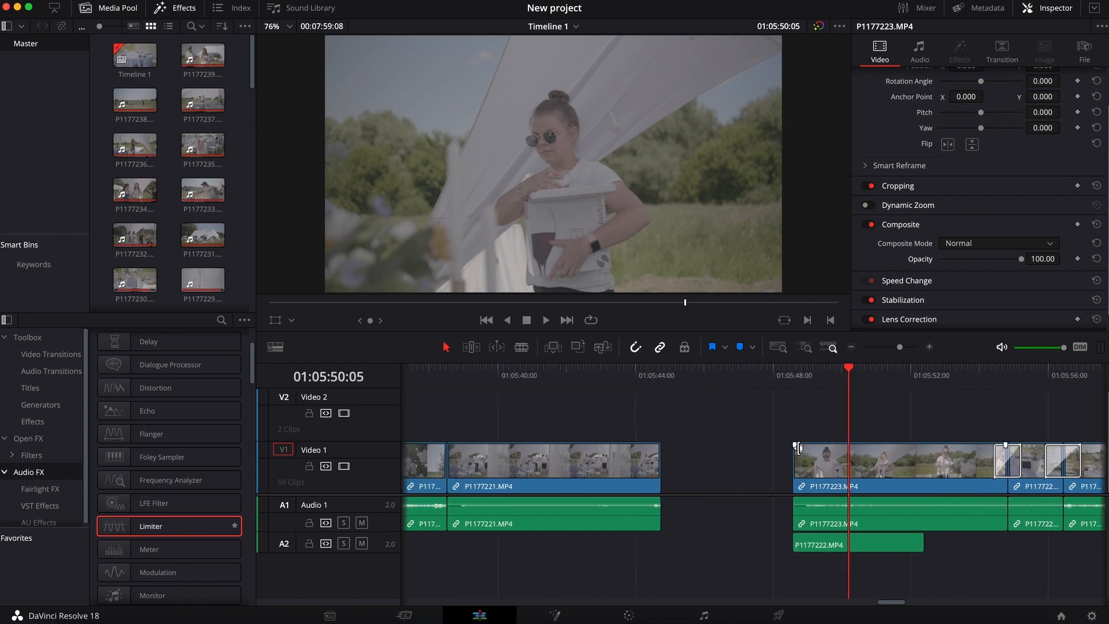
{"action": "left_click_drag", "start_coordinate": [794, 446], "coordinate": [809, 445]}
{"action": "left_click", "coordinate": [794, 371]}
{"action": "key", "text": "space"}
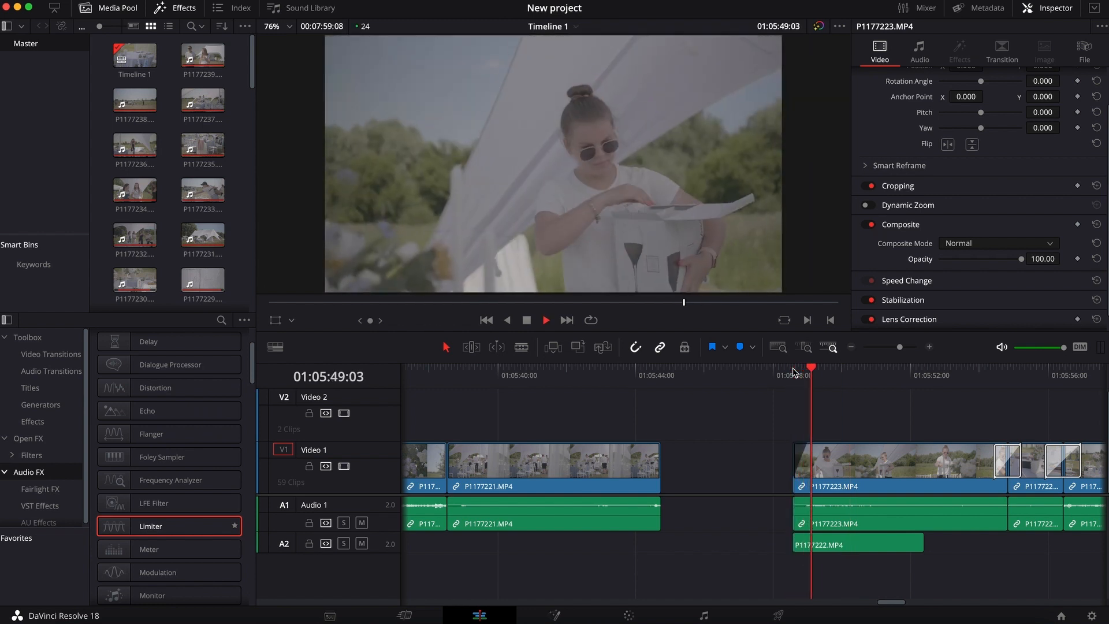
{"action": "key", "text": "space"}
- Move P1177223.MP4 10 frames earlier, add a short fade-out at its end and preview both fades
{"action": "left_click", "coordinate": [924, 479]}
{"action": "left_click_drag", "start_coordinate": [928, 476], "coordinate": [913, 476]}
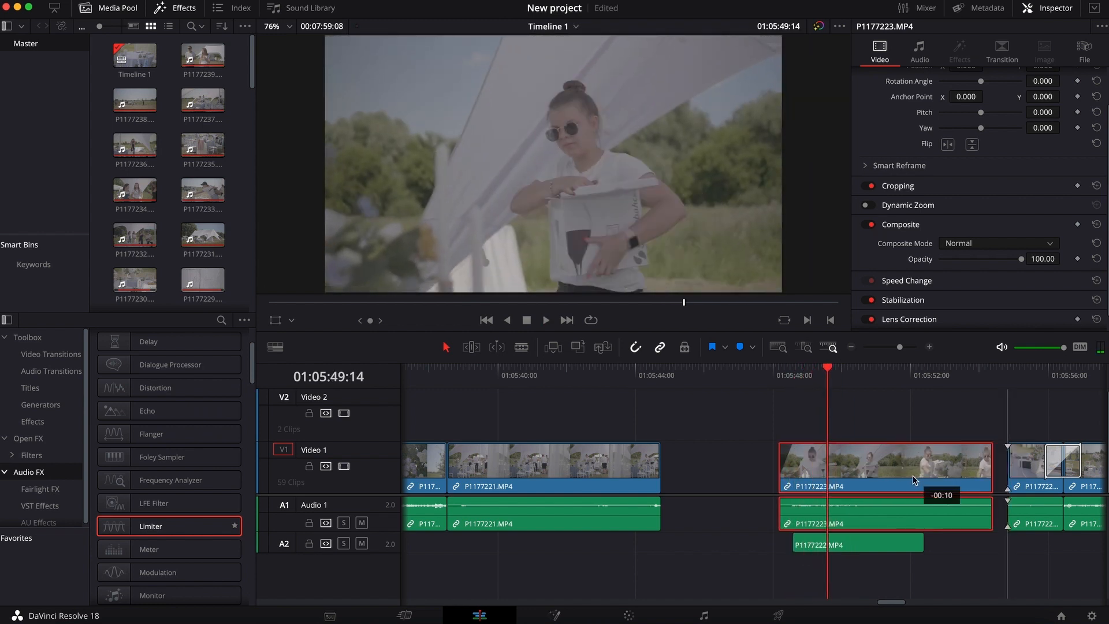
{"action": "left_click_drag", "start_coordinate": [991, 445], "coordinate": [981, 444]}
{"action": "left_click", "coordinate": [974, 374]}
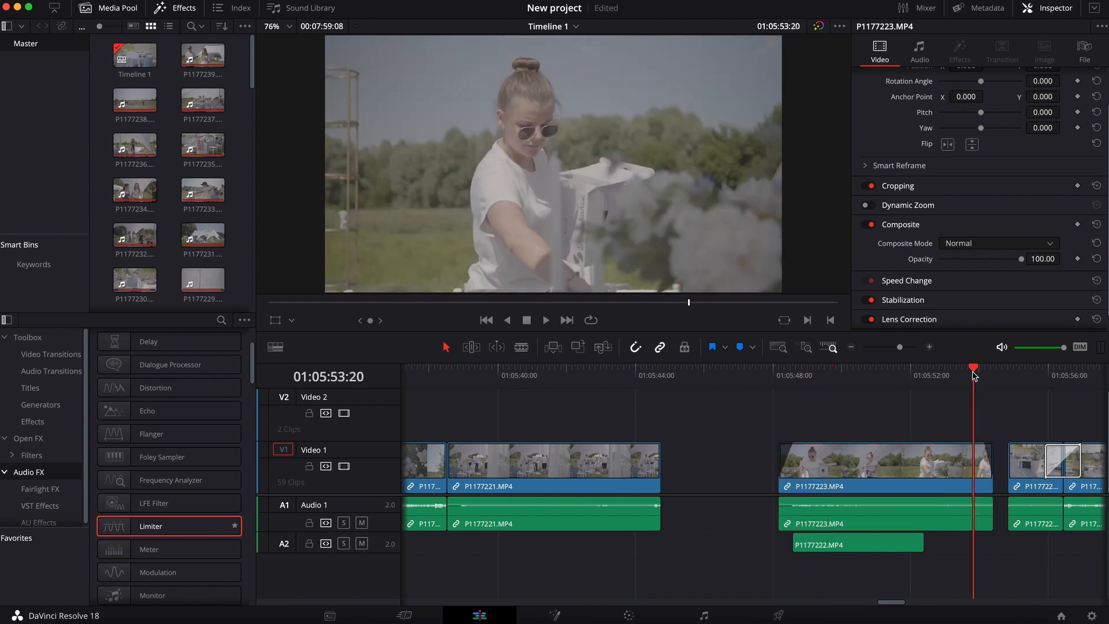
{"action": "key", "text": "space"}
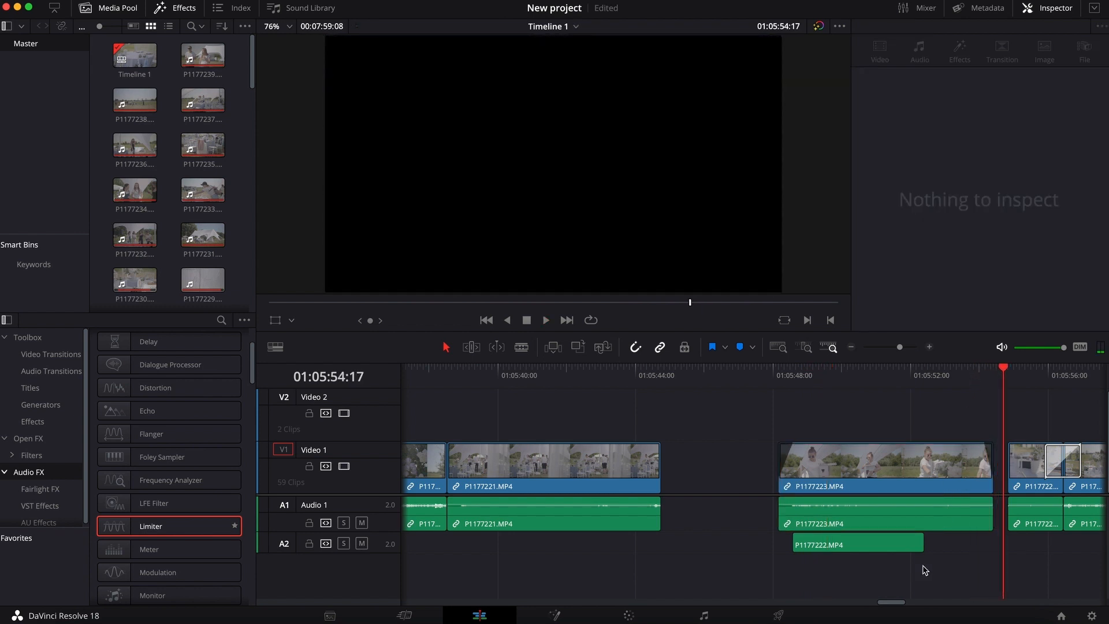
{"action": "left_click", "coordinate": [794, 377]}
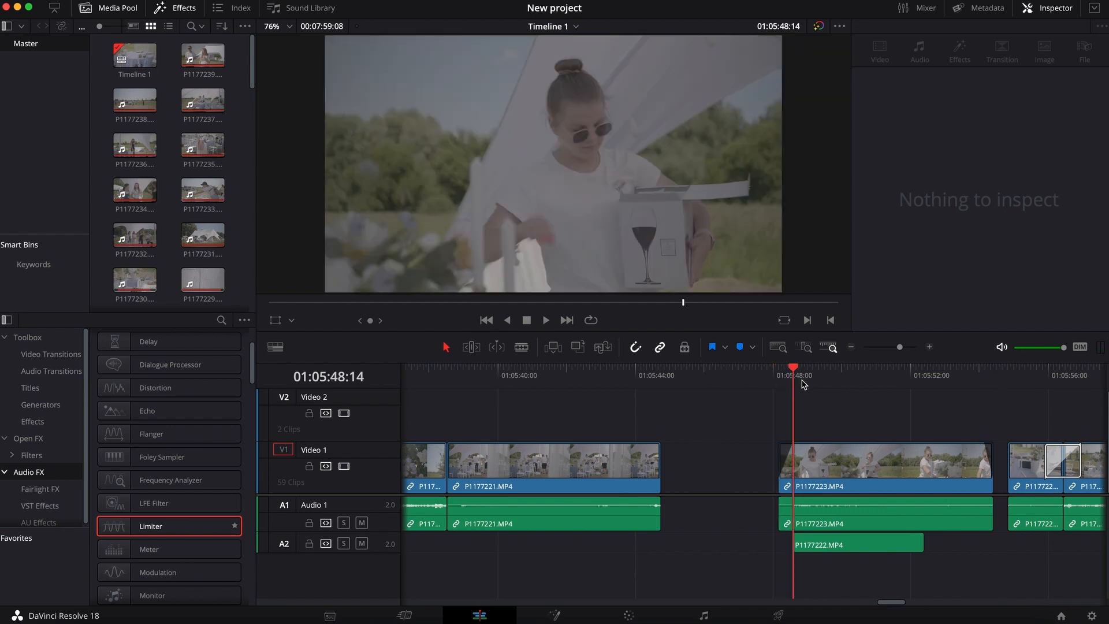
{"action": "left_click_drag", "start_coordinate": [801, 382], "coordinate": [824, 383]}
- Move clip P1177224.MP4 from V1 up to V2, keeping its position in time
{"action": "left_click", "coordinate": [849, 414]}
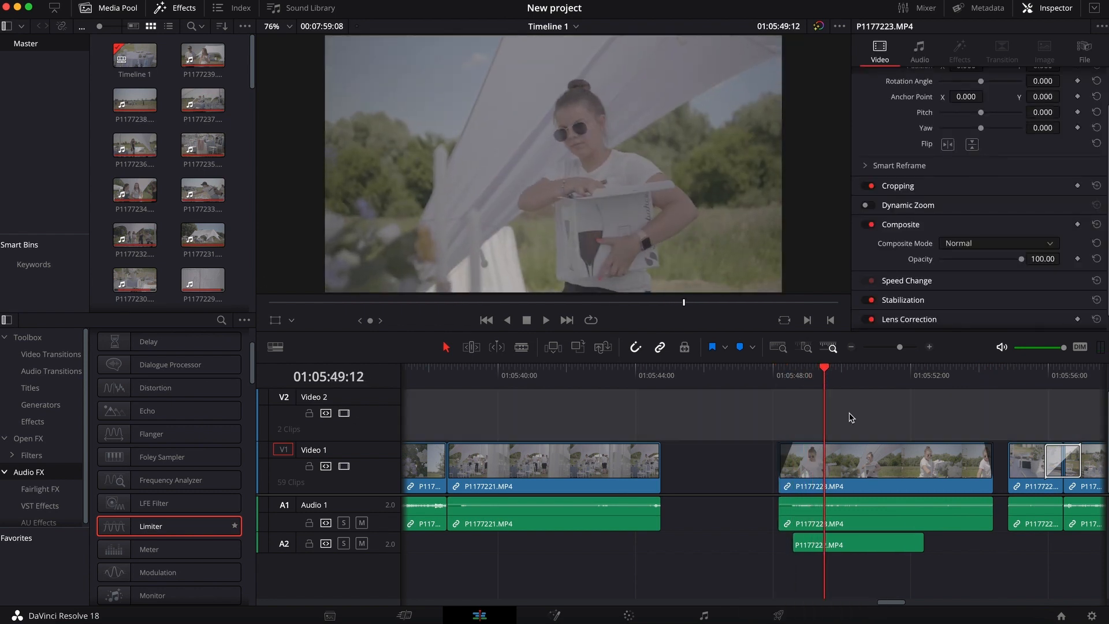
{"action": "scroll", "coordinate": [848, 442], "scroll_direction": "right", "scroll_amount": 5}
{"action": "left_click", "coordinate": [839, 457]}
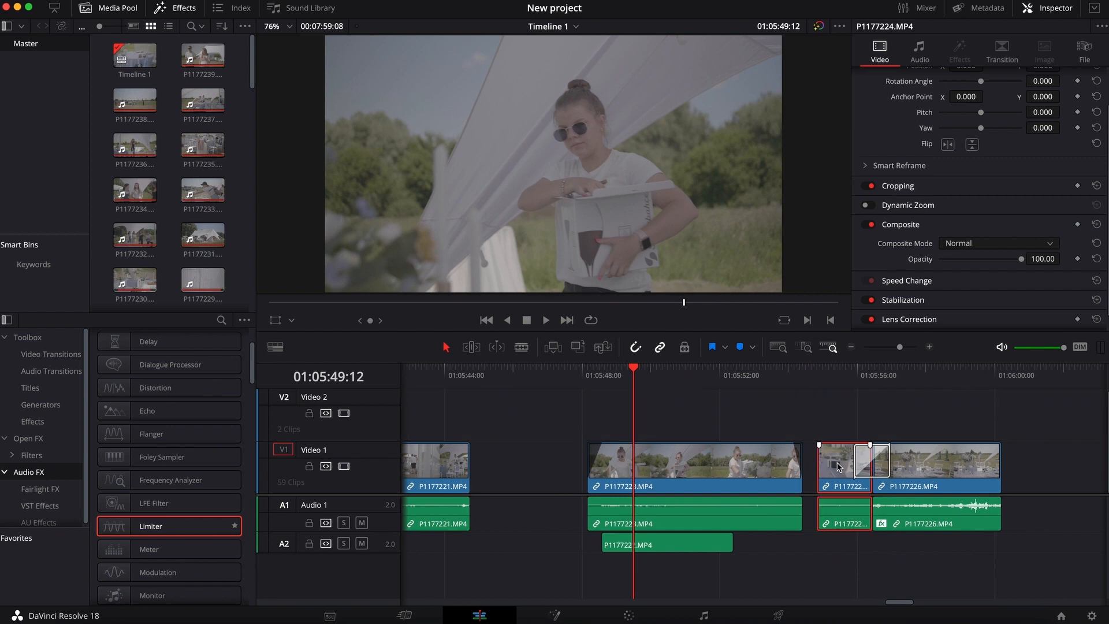
{"action": "left_click_drag", "start_coordinate": [839, 455], "coordinate": [843, 417]}
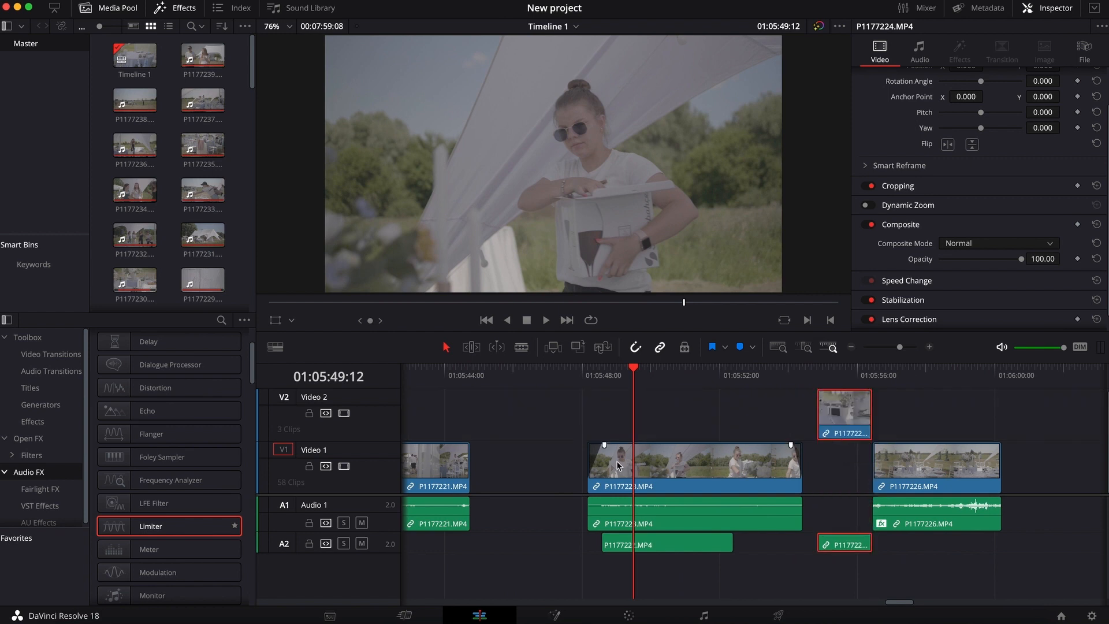
- Remove the fades from P1177223.MP4 and move P1177224.MP4 on V2 earlier so it overlaps the end of that clip
{"action": "left_click", "coordinate": [603, 444]}
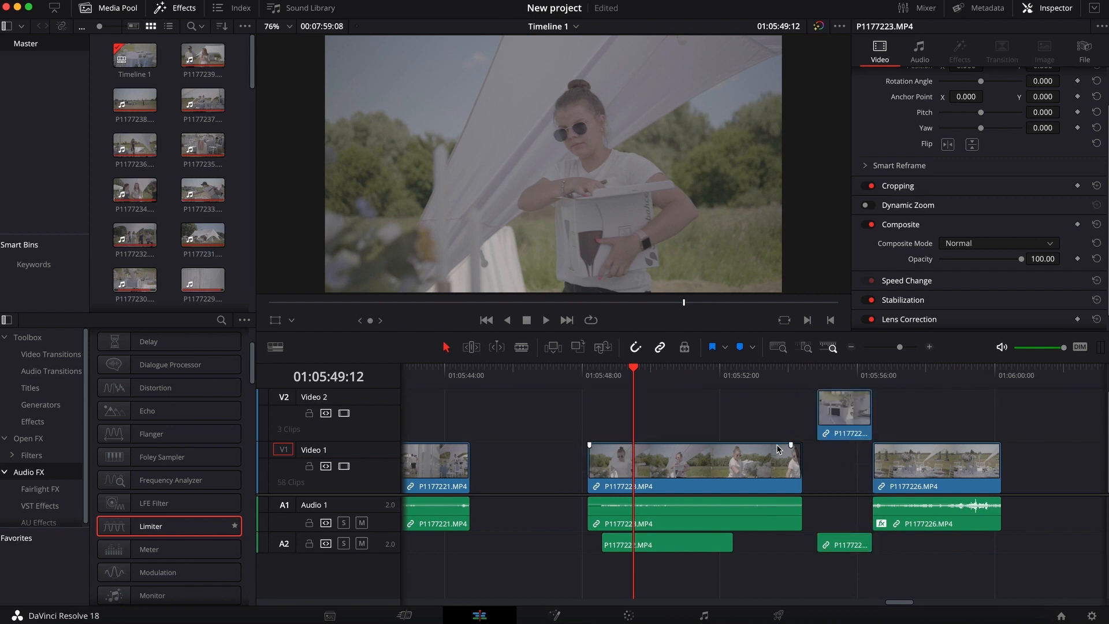
{"action": "left_click_drag", "start_coordinate": [843, 424], "coordinate": [807, 430]}
- Add a short fade-in at the start of P1177224.MP4 on V2 and play back the overlap
{"action": "left_click_drag", "start_coordinate": [783, 391], "coordinate": [795, 392]}
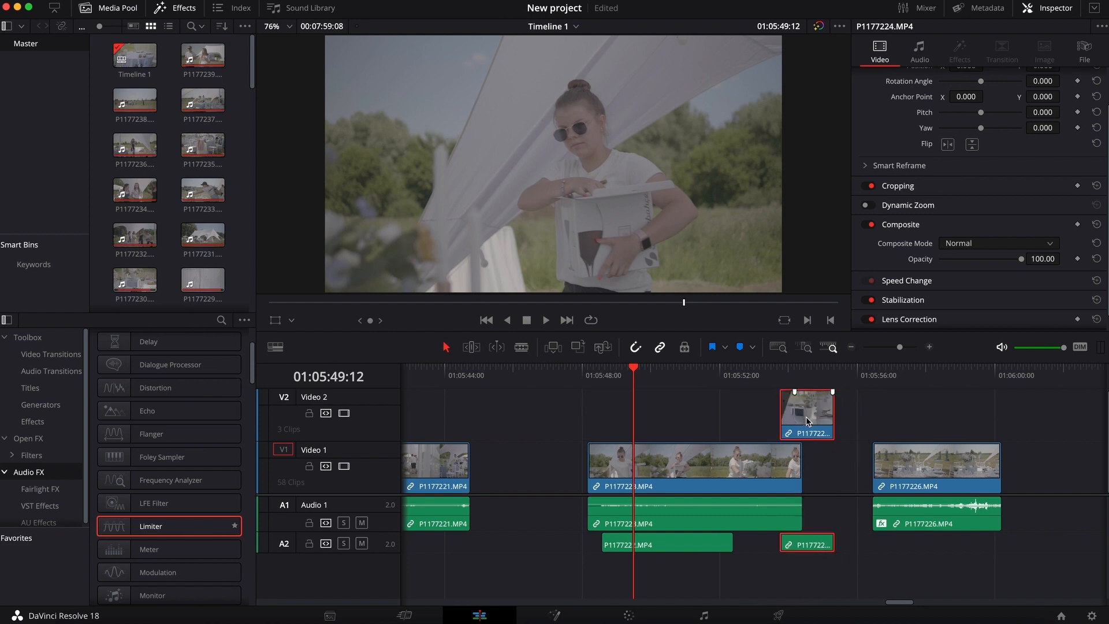
{"action": "left_click", "coordinate": [779, 369]}
{"action": "key", "text": "space"}
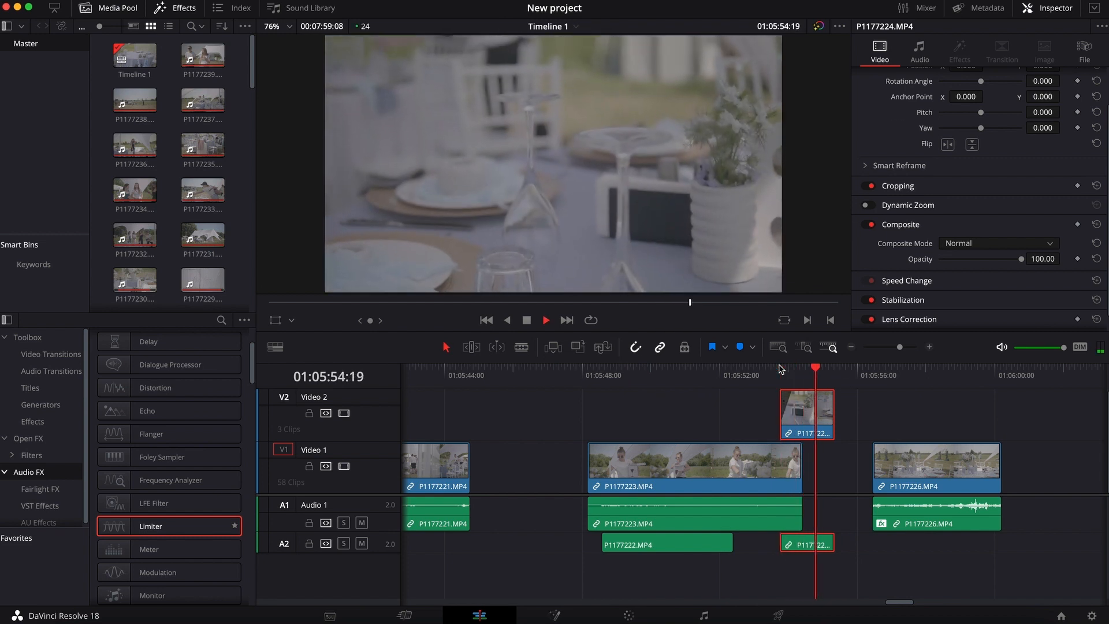
{"action": "key", "text": "space"}
- Move the P1177222.MP4 audio clip on A2 earlier, ahead of P1177223.MP4, and make the A2 track taller
{"action": "left_click", "coordinate": [588, 394]}
{"action": "left_click_drag", "start_coordinate": [637, 546], "coordinate": [553, 546]}
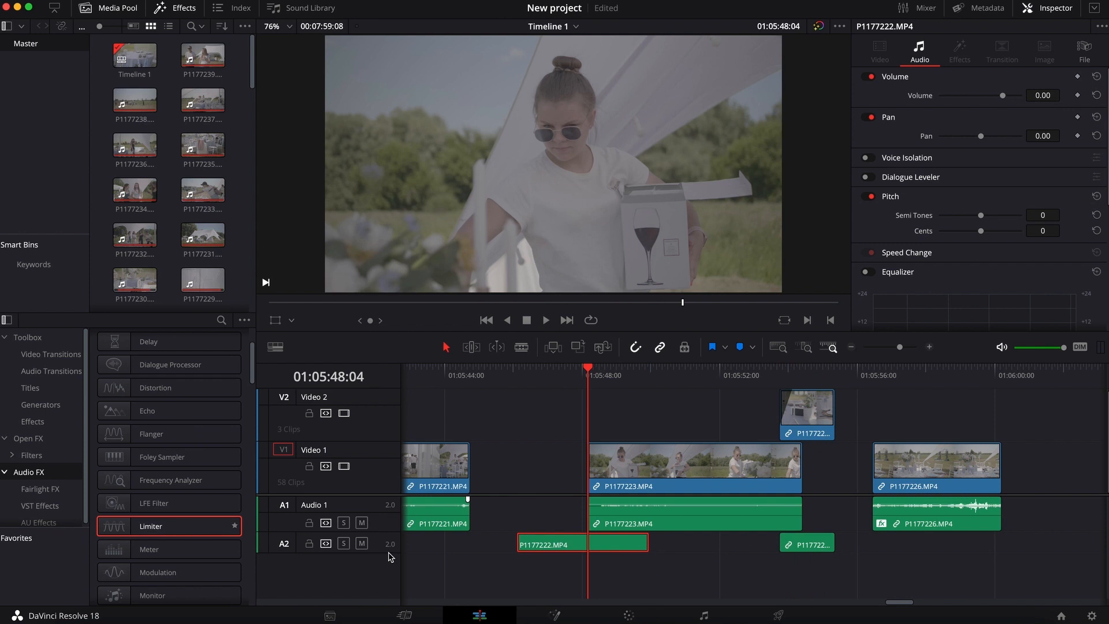
{"action": "left_click_drag", "start_coordinate": [388, 553], "coordinate": [389, 560]}
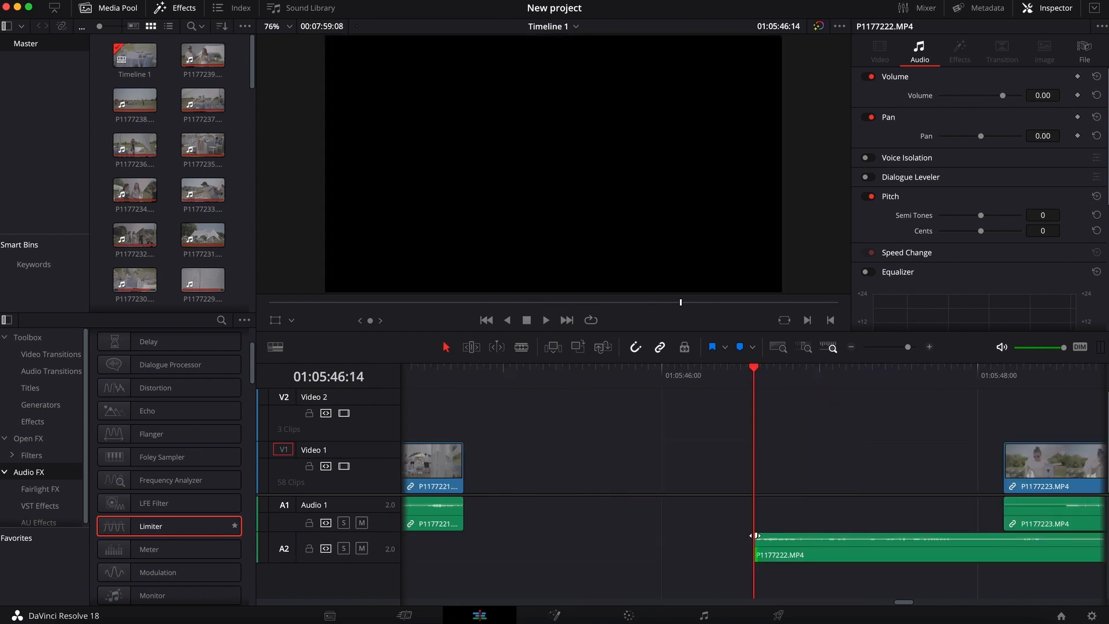
- Add audio fades to P1177222.MP4 on A2 and set its volume to -6.82
{"action": "mouse_move", "coordinate": [757, 535]}
{"action": "left_mouse_down"}
{"action": "mouse_move", "coordinate": [830, 532]}
{"action": "mouse_move", "coordinate": [744, 550]}
{"action": "mouse_move", "coordinate": [781, 536]}
{"action": "mouse_move", "coordinate": [768, 541]}
{"action": "left_mouse_up"}
{"action": "left_click", "coordinate": [899, 347]}
{"action": "left_click", "coordinate": [774, 552]}
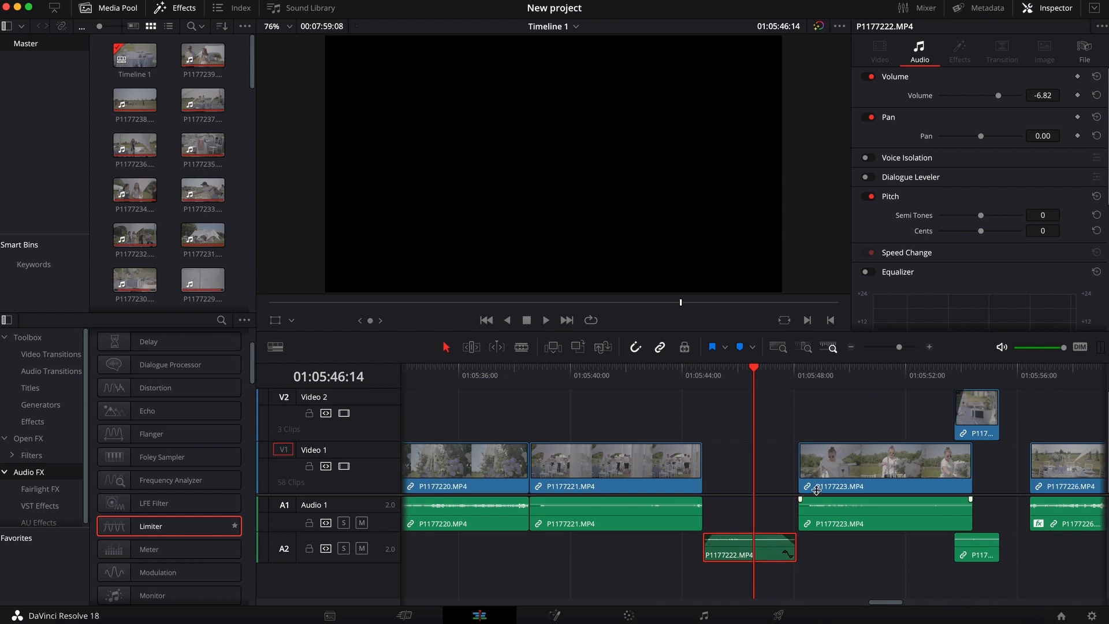
- Raise the audio volume of clip P1177223.MP4
{"action": "left_click", "coordinate": [856, 378]}
{"action": "left_click", "coordinate": [865, 472]}
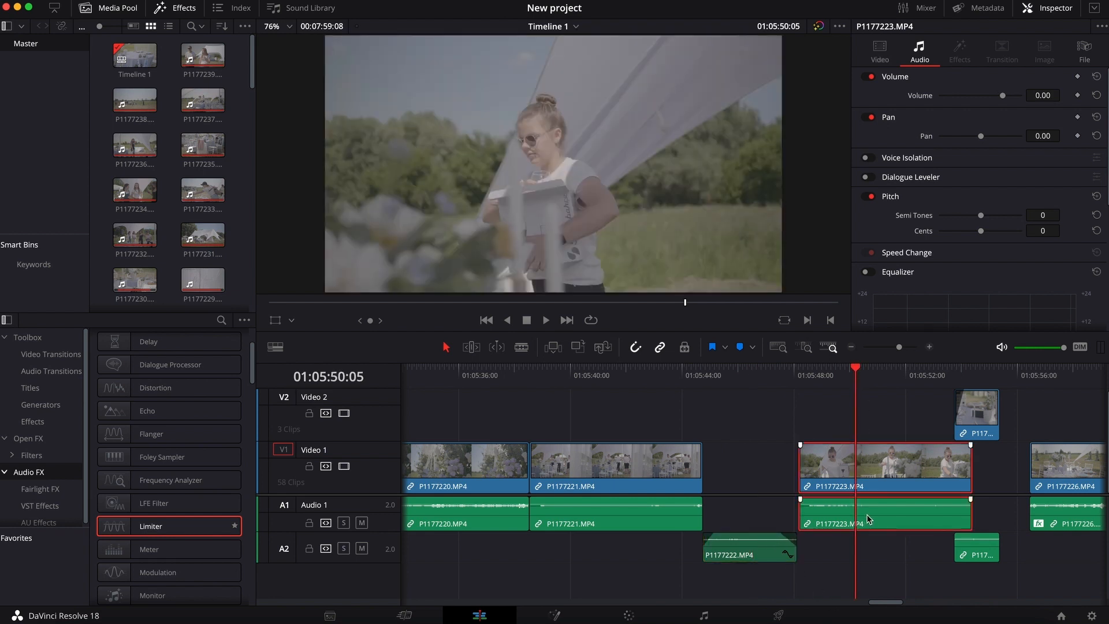
{"action": "left_click_drag", "start_coordinate": [1002, 96], "coordinate": [1040, 102]}
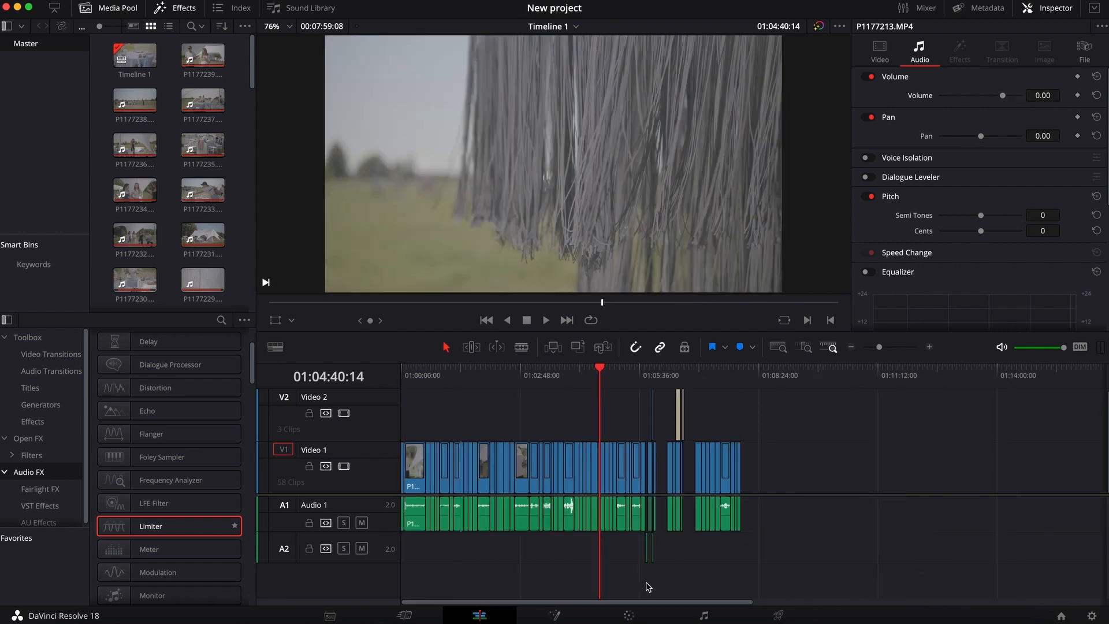
- Open P1177213.MP4 on the Fusion page and move the MediaOut1 node slightly closer to MediaIn1
{"action": "left_click", "coordinate": [553, 615]}
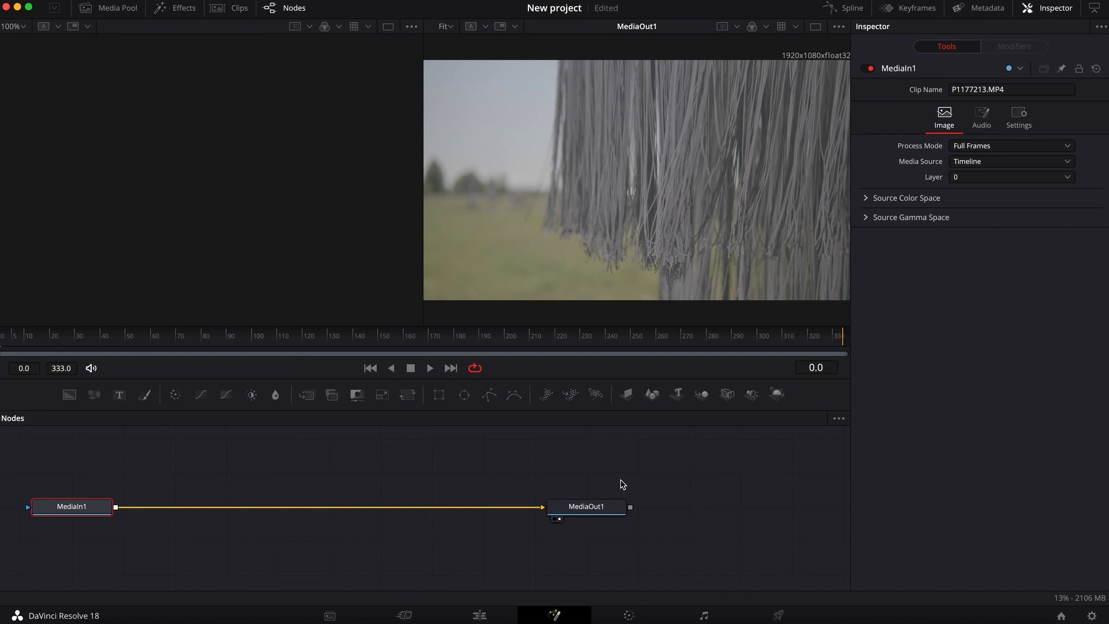
{"action": "mouse_move", "coordinate": [608, 506]}
{"action": "left_mouse_down"}
{"action": "mouse_move", "coordinate": [649, 504]}
{"action": "mouse_move", "coordinate": [591, 507]}
{"action": "left_mouse_up"}
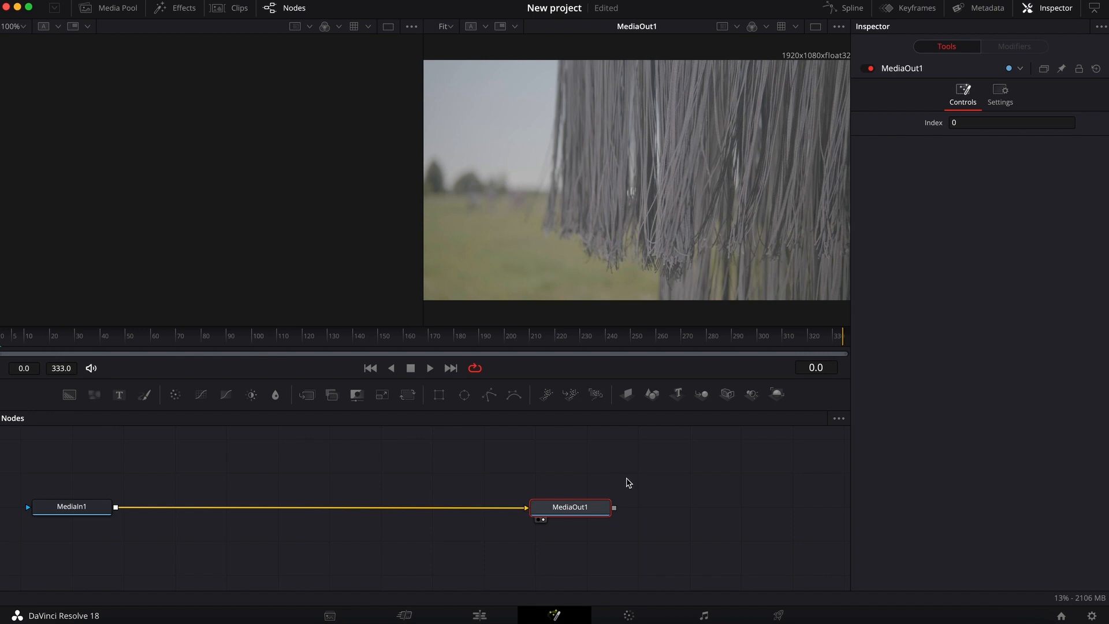
- Open the Color page and browse the LUT library's My LUTs and New LUTs folders
{"action": "left_click", "coordinate": [630, 614]}
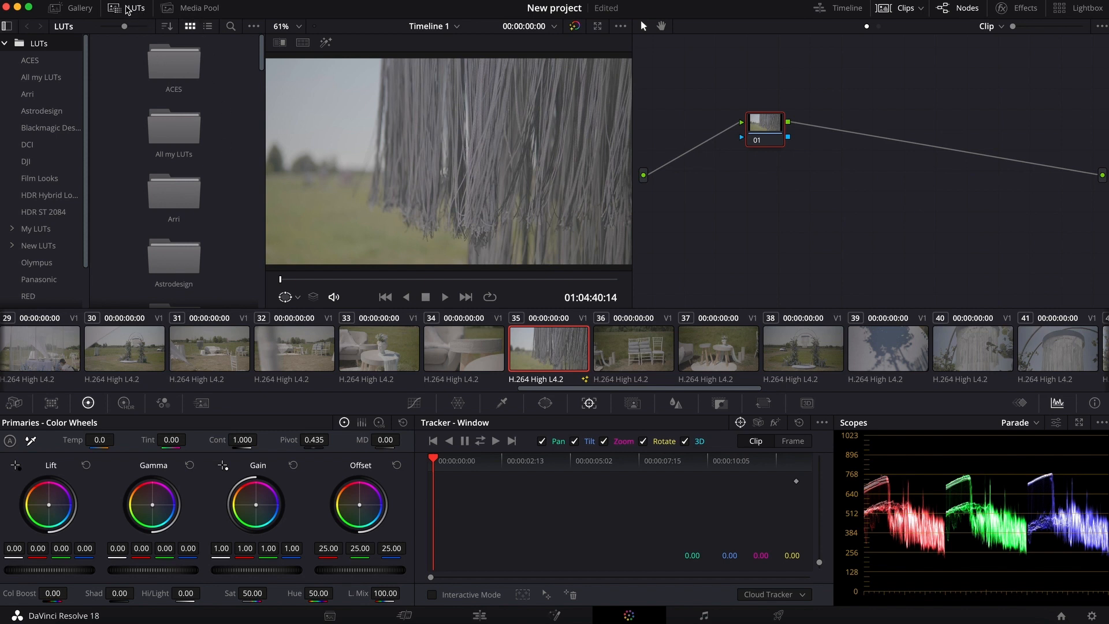
{"action": "left_click", "coordinate": [131, 9]}
{"action": "left_click", "coordinate": [133, 9]}
{"action": "scroll", "coordinate": [27, 179], "scroll_direction": "down", "scroll_amount": 3}
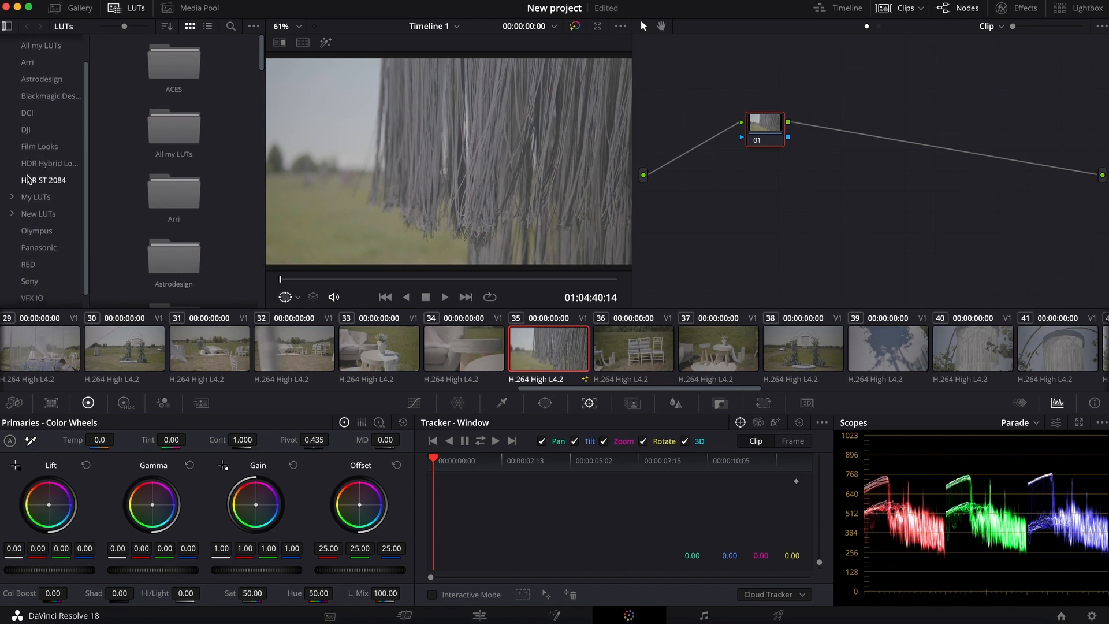
{"action": "left_click", "coordinate": [32, 186]}
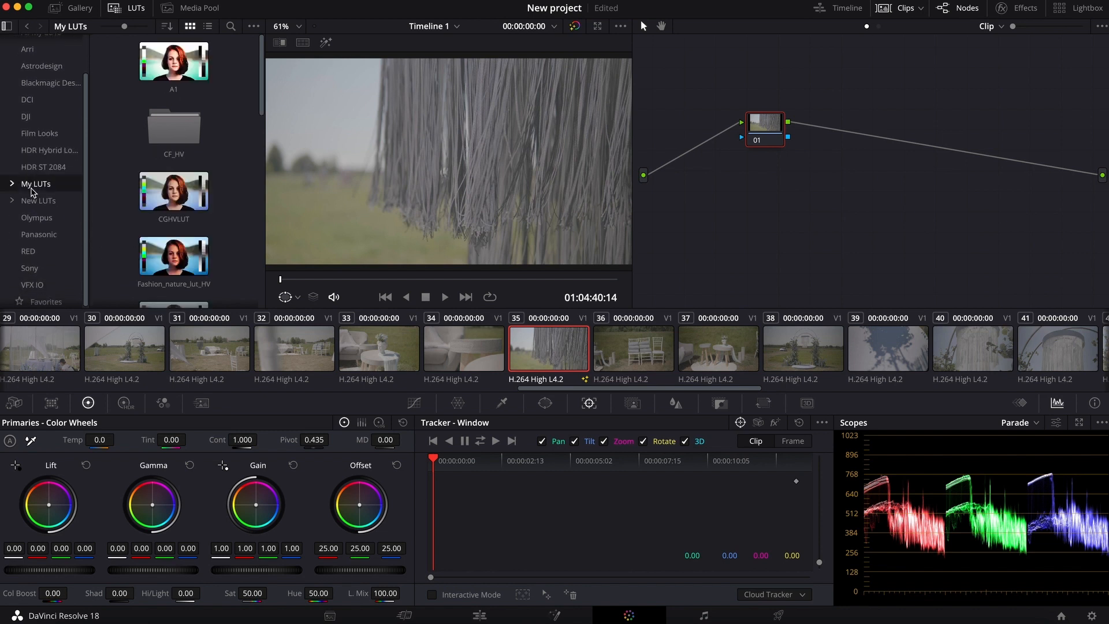
{"action": "left_click", "coordinate": [45, 202]}
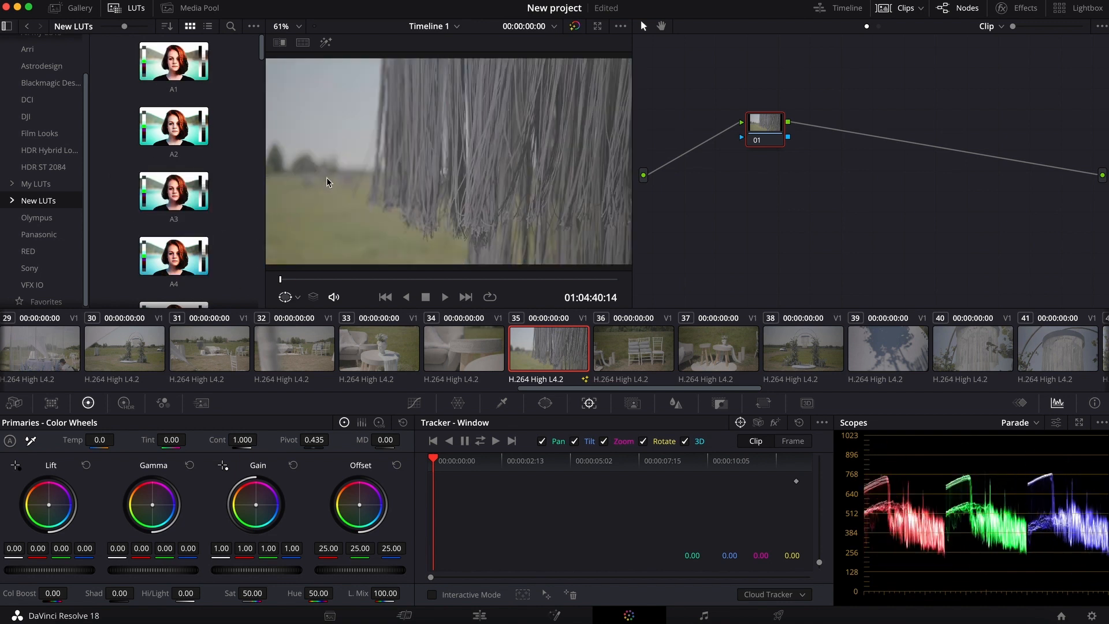
- Apply the A2 LUT to node 01 of clip 35 and lower the highlights on the custom curve
{"action": "left_click", "coordinate": [426, 297]}
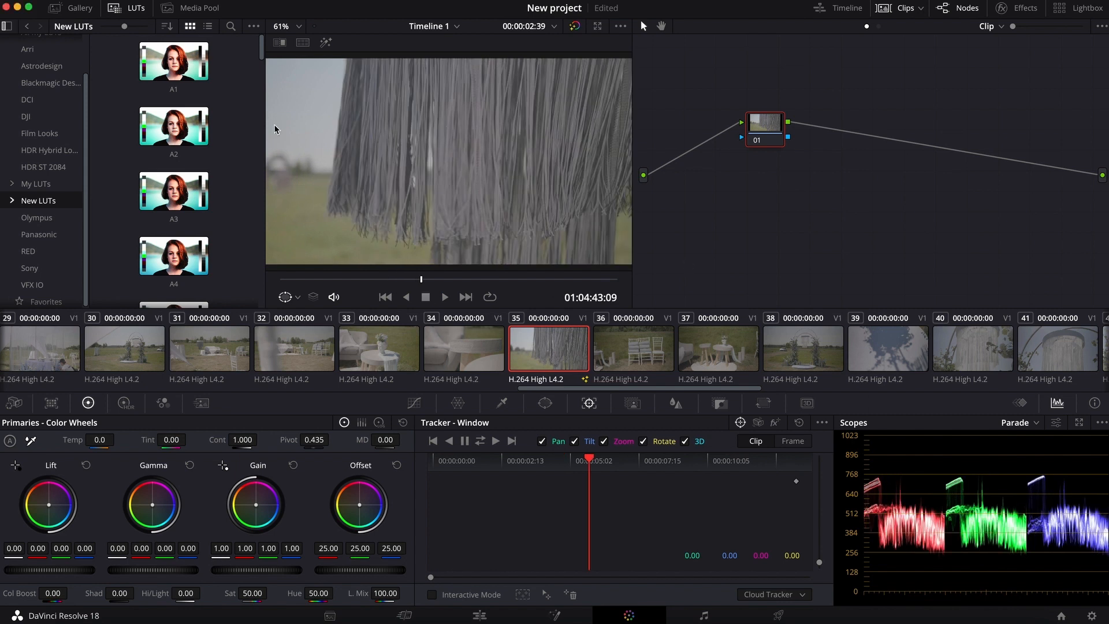
{"action": "left_click_drag", "start_coordinate": [173, 127], "coordinate": [765, 128]}
{"action": "left_click", "coordinate": [414, 403]}
{"action": "left_click_drag", "start_coordinate": [666, 444], "coordinate": [668, 462]}
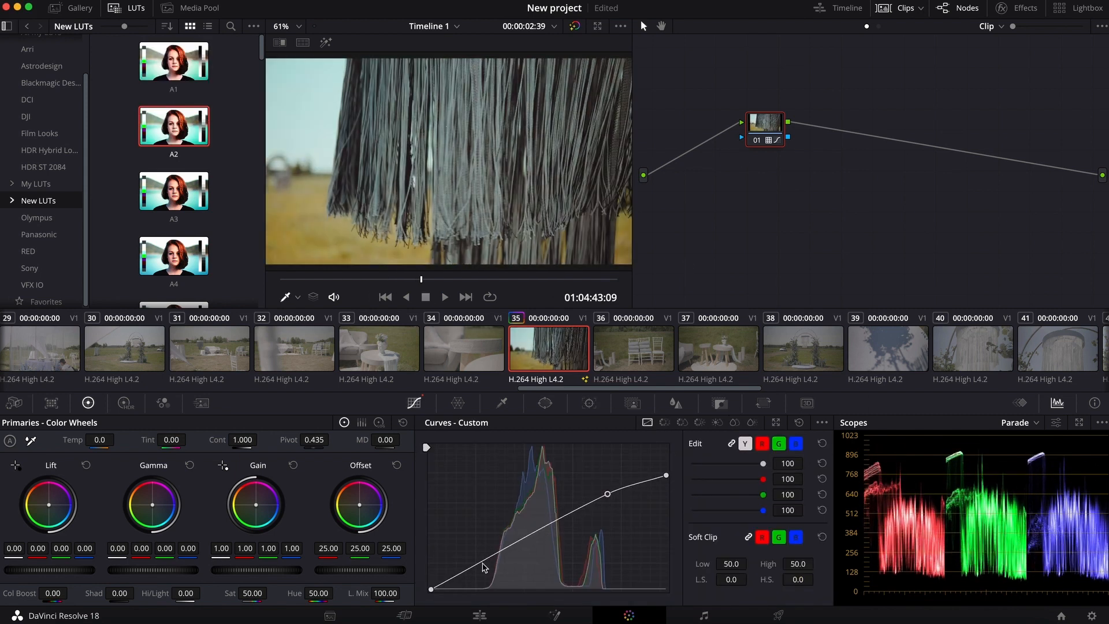
- Compare the clip with and without its color grade by bypassing and restoring the grade twice
{"action": "left_click", "coordinate": [575, 32]}
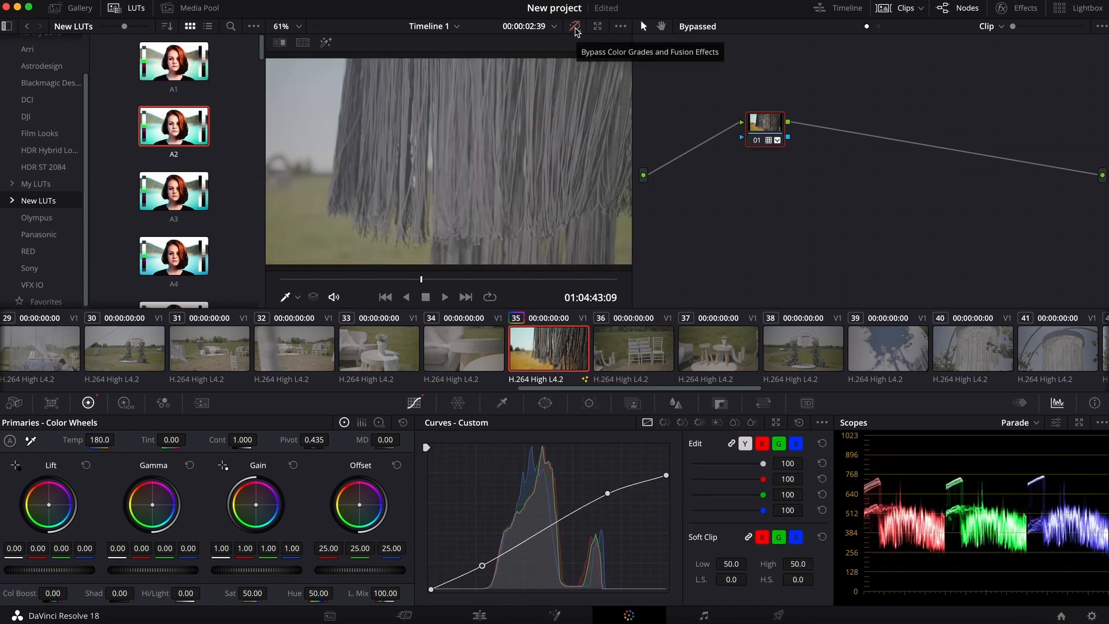
{"action": "left_click", "coordinate": [575, 32]}
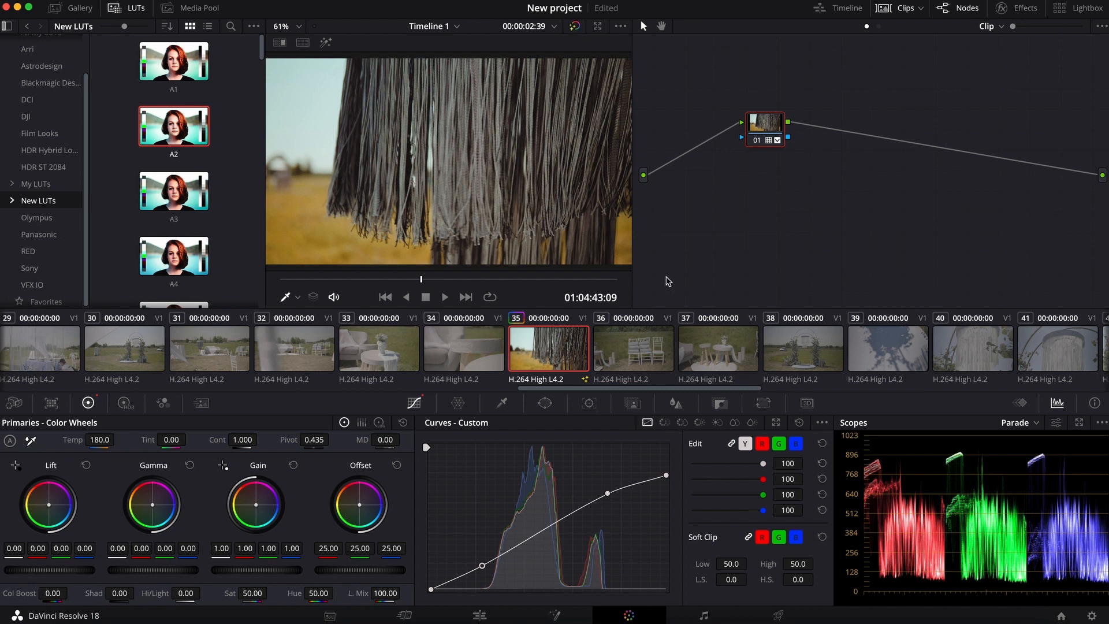
{"action": "left_click", "coordinate": [574, 27]}
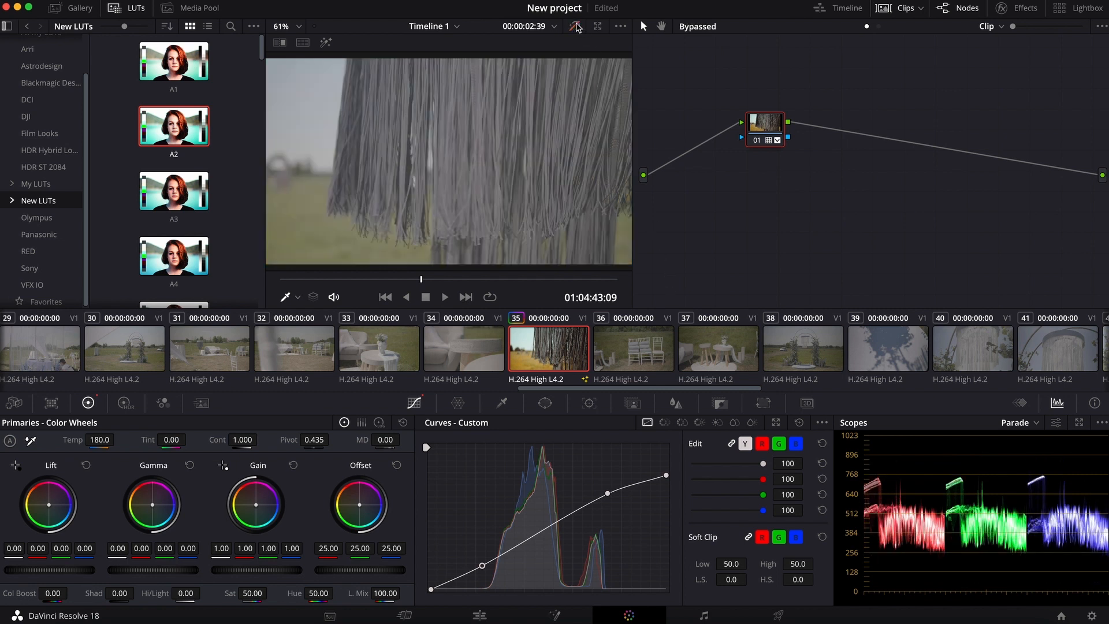
{"action": "left_click", "coordinate": [575, 26]}
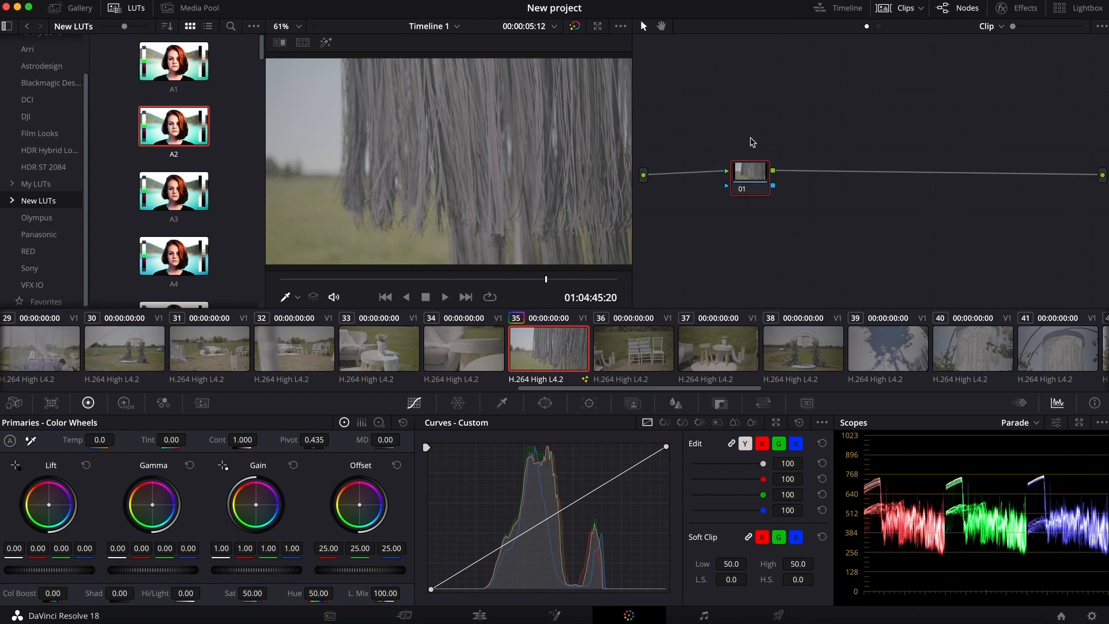
- Add two serial nodes, 02 and 03, in a chain after node 01
{"action": "left_click_drag", "start_coordinate": [751, 176], "coordinate": [727, 179]}
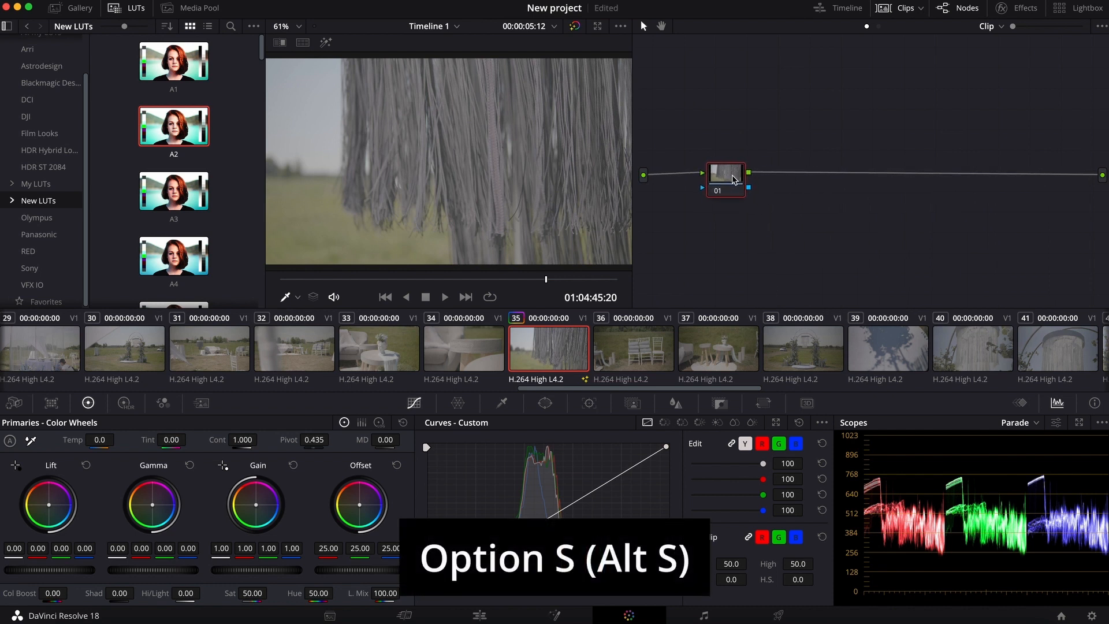
{"action": "key", "text": "alt+s"}
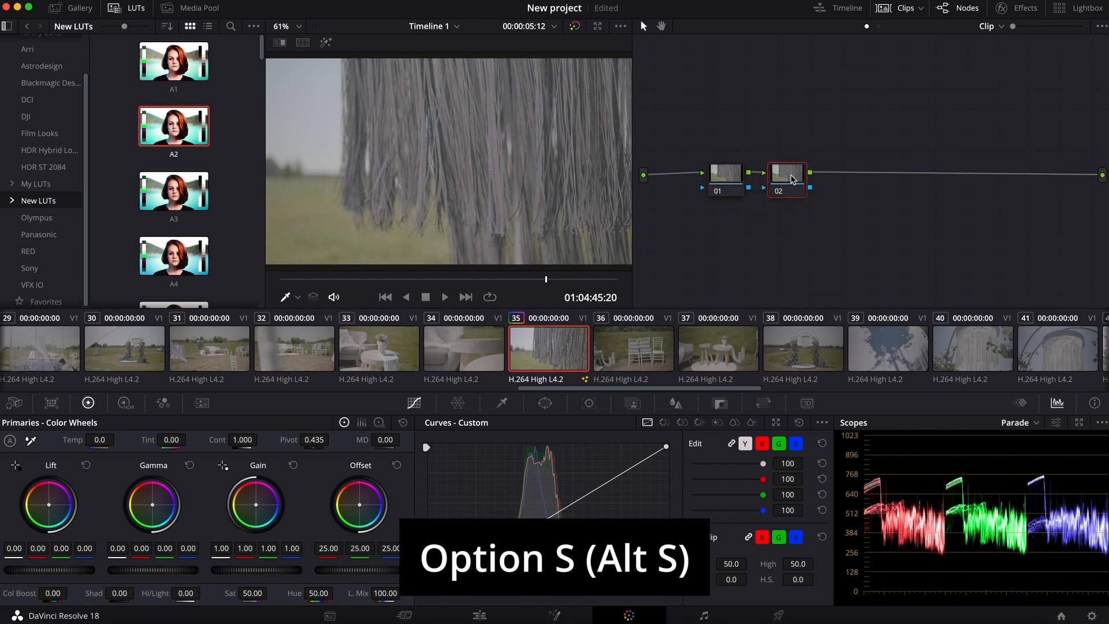
{"action": "right_click", "coordinate": [792, 178]}
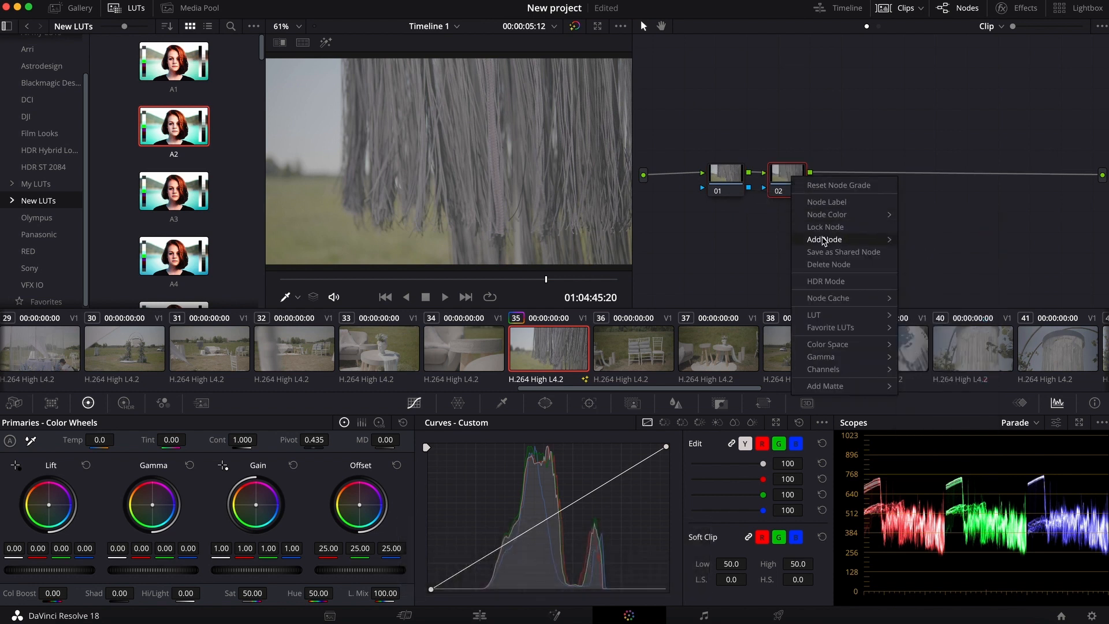
{"action": "mouse_move", "coordinate": [837, 242]}
{"action": "left_click", "coordinate": [910, 243]}
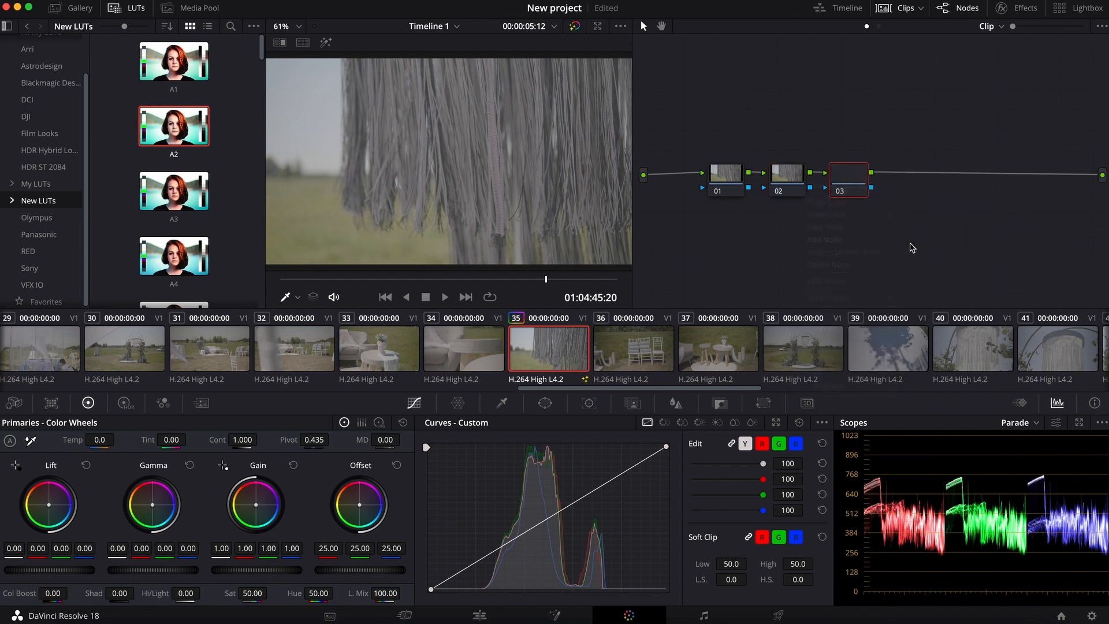
- Add a serial node before the last node in the chain
{"action": "right_click", "coordinate": [863, 184]}
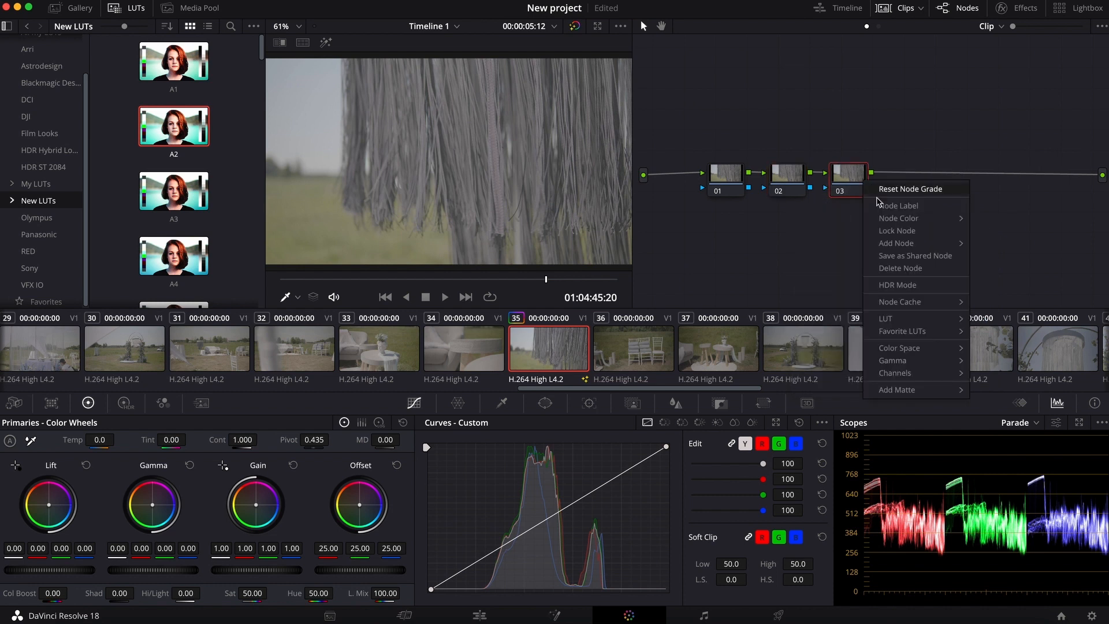
{"action": "mouse_move", "coordinate": [899, 242]}
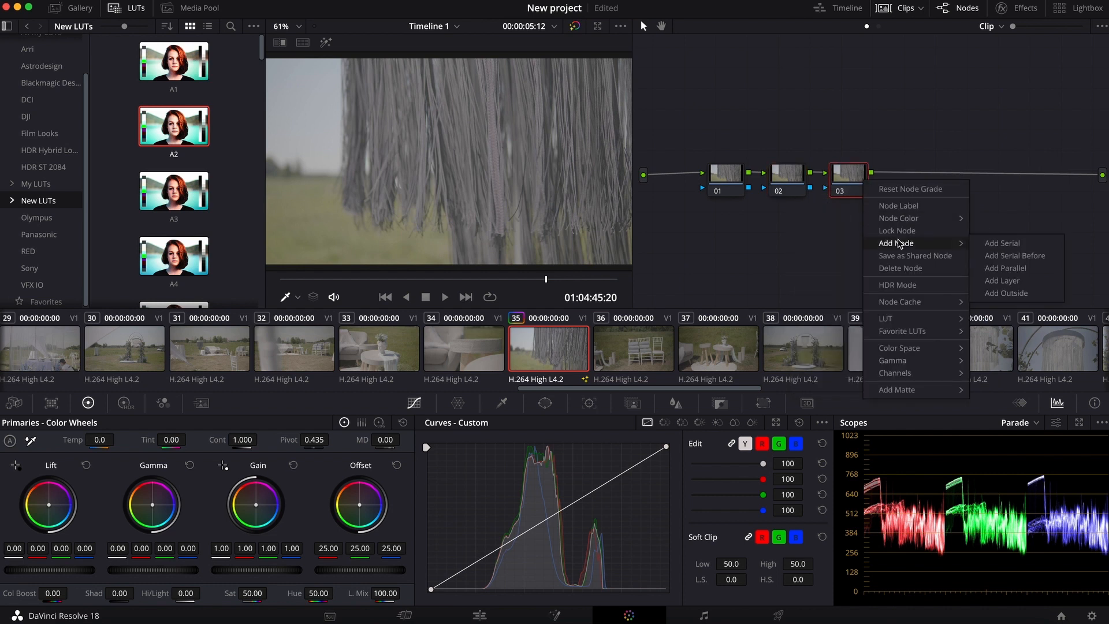
{"action": "left_click", "coordinate": [1019, 256]}
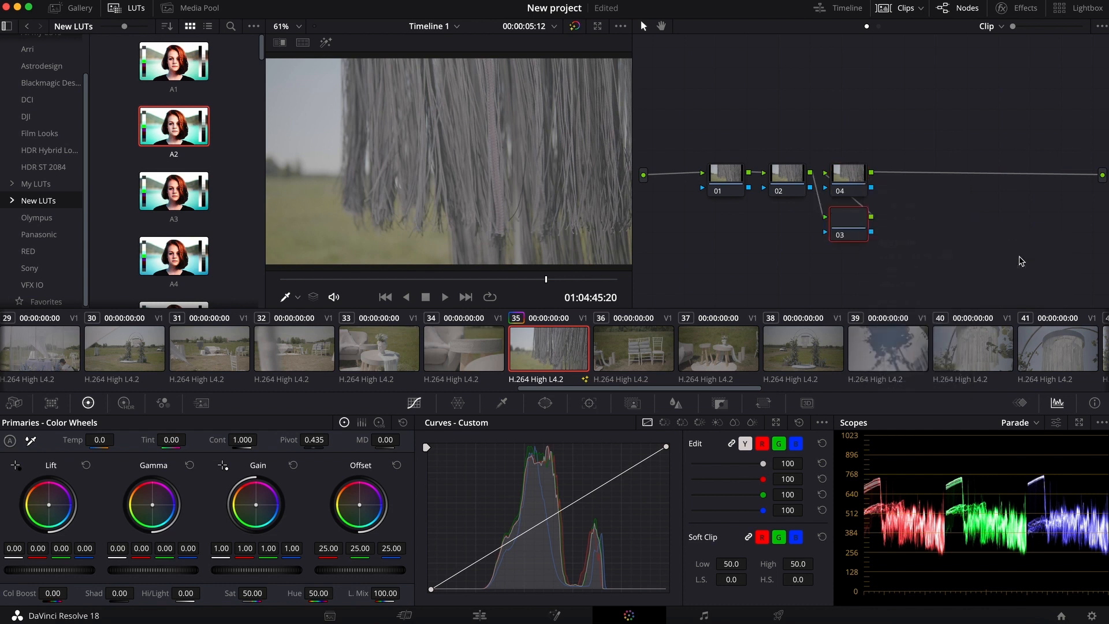
- Add a layer node to node 04 and move the resulting layer mixer slightly lower in the graph
{"action": "right_click", "coordinate": [922, 174]}
{"action": "mouse_move", "coordinate": [946, 239]}
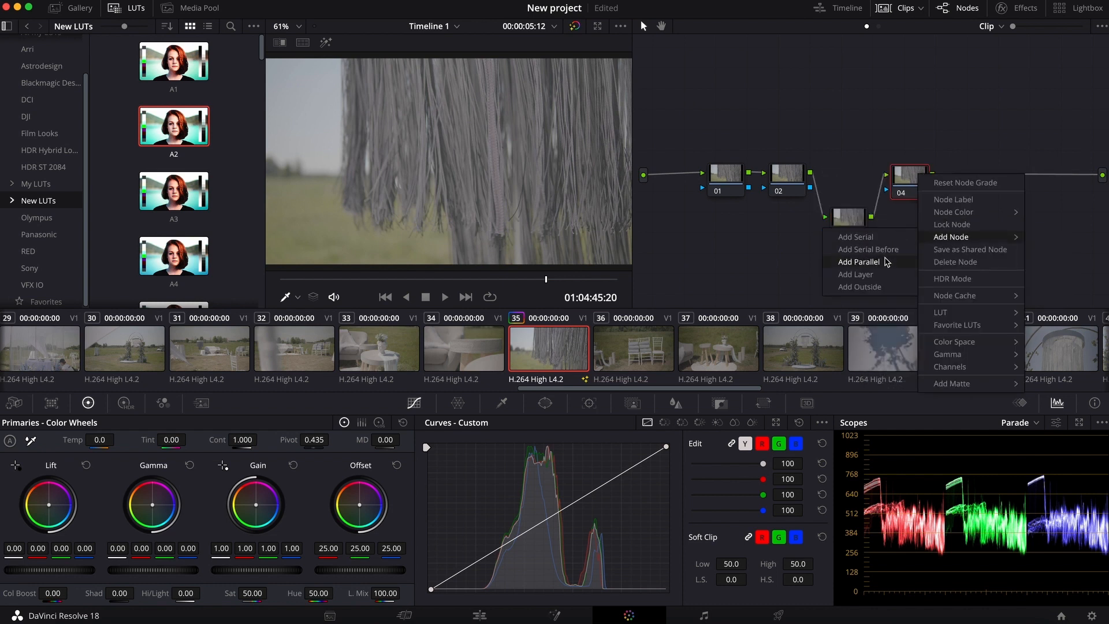
{"action": "left_click", "coordinate": [884, 258]}
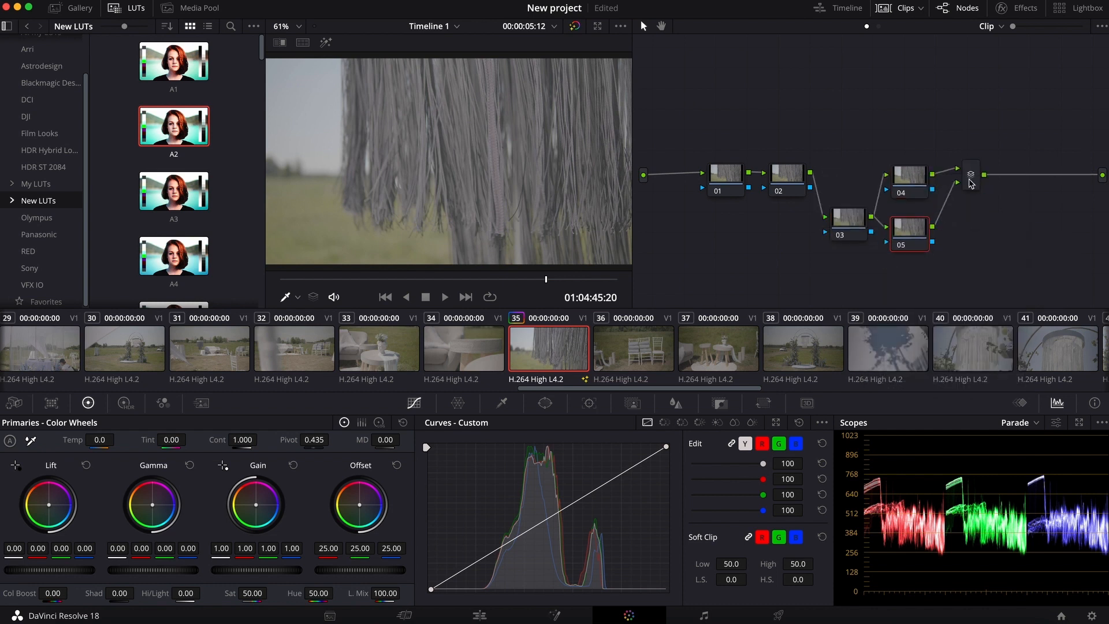
{"action": "left_click_drag", "start_coordinate": [969, 180], "coordinate": [967, 208]}
- Add a parallel node to node 02
{"action": "right_click", "coordinate": [778, 179]}
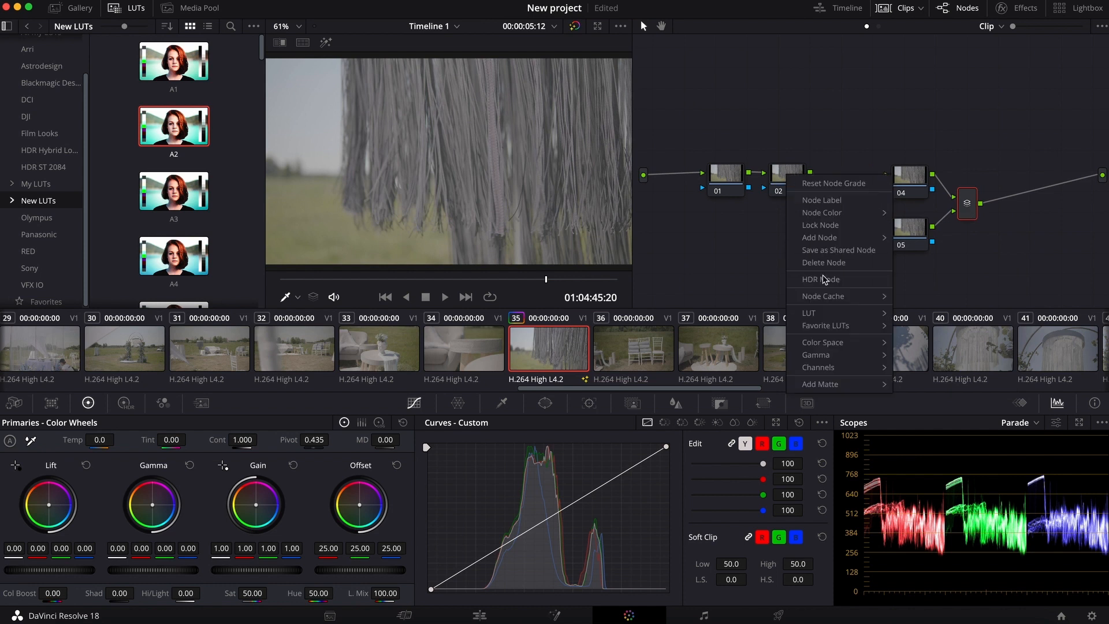
{"action": "mouse_move", "coordinate": [846, 247]}
{"action": "left_click", "coordinate": [918, 266]}
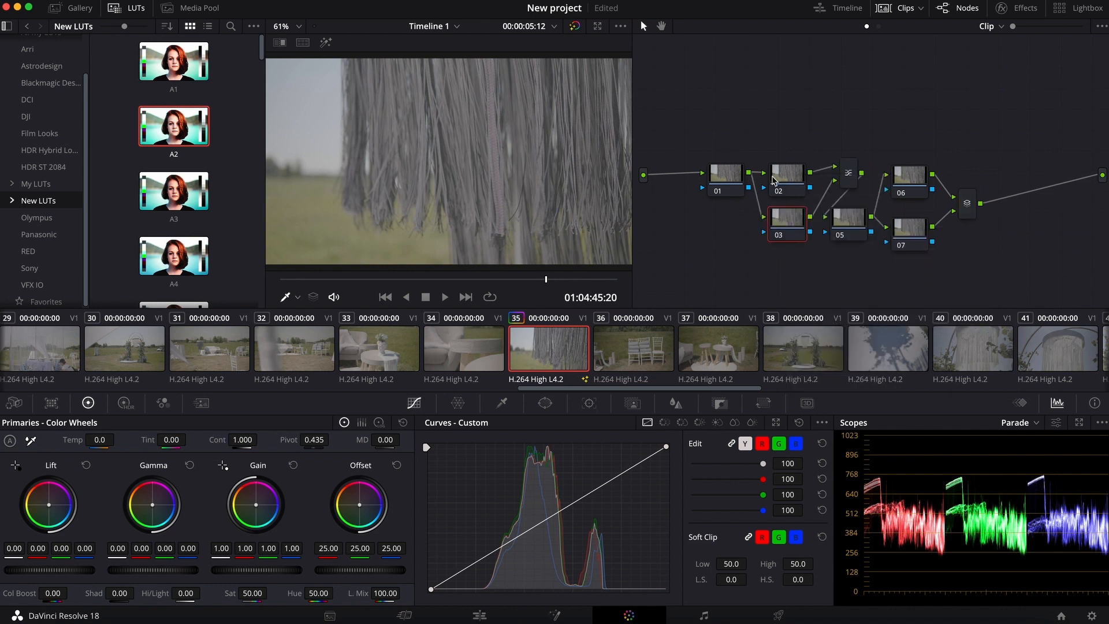
- Move node 01 closer to the source input and add an outside node to it
{"action": "left_click_drag", "start_coordinate": [731, 179], "coordinate": [689, 179]}
{"action": "right_click", "coordinate": [689, 179]}
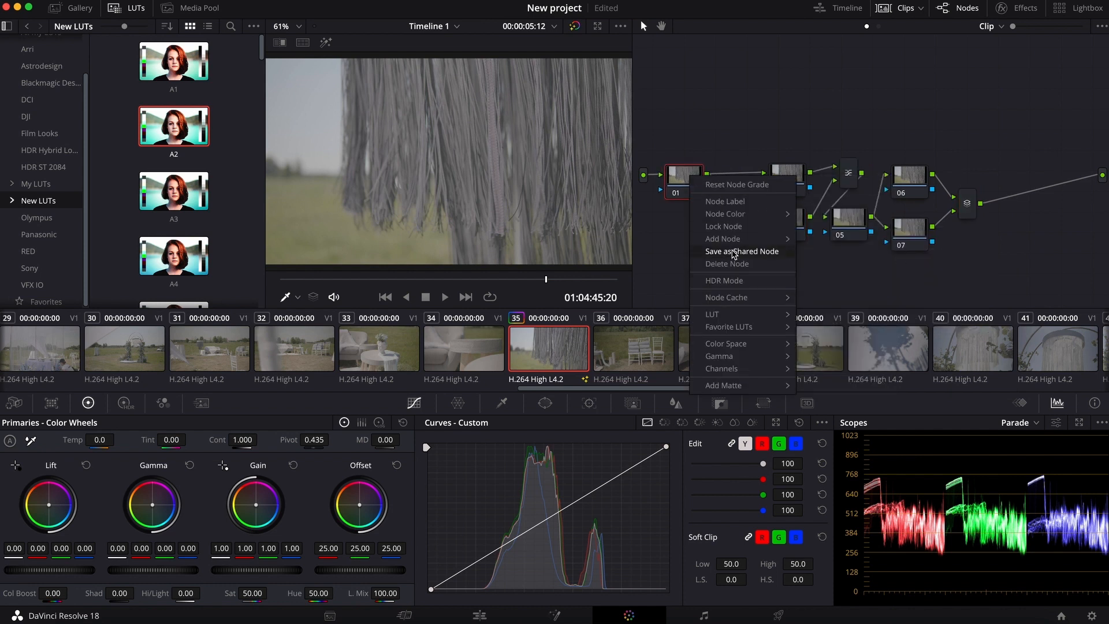
{"action": "mouse_move", "coordinate": [751, 239]}
{"action": "left_click", "coordinate": [832, 289]}
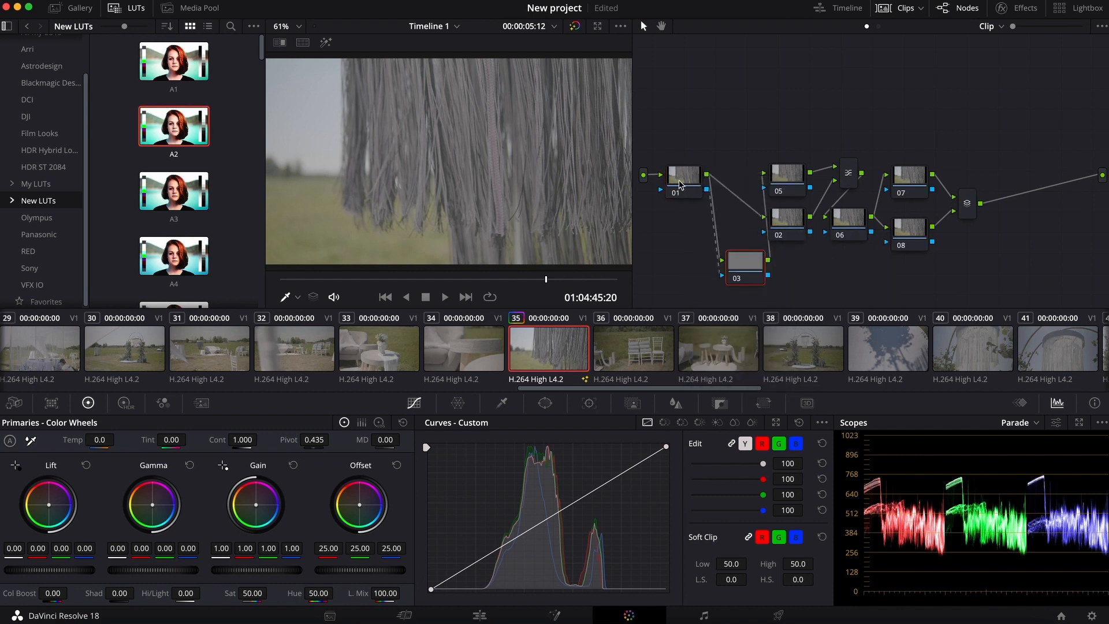
- Label node 01 as Contrast and reposition it slightly beside the source input
{"action": "left_click_drag", "start_coordinate": [681, 185], "coordinate": [681, 201]}
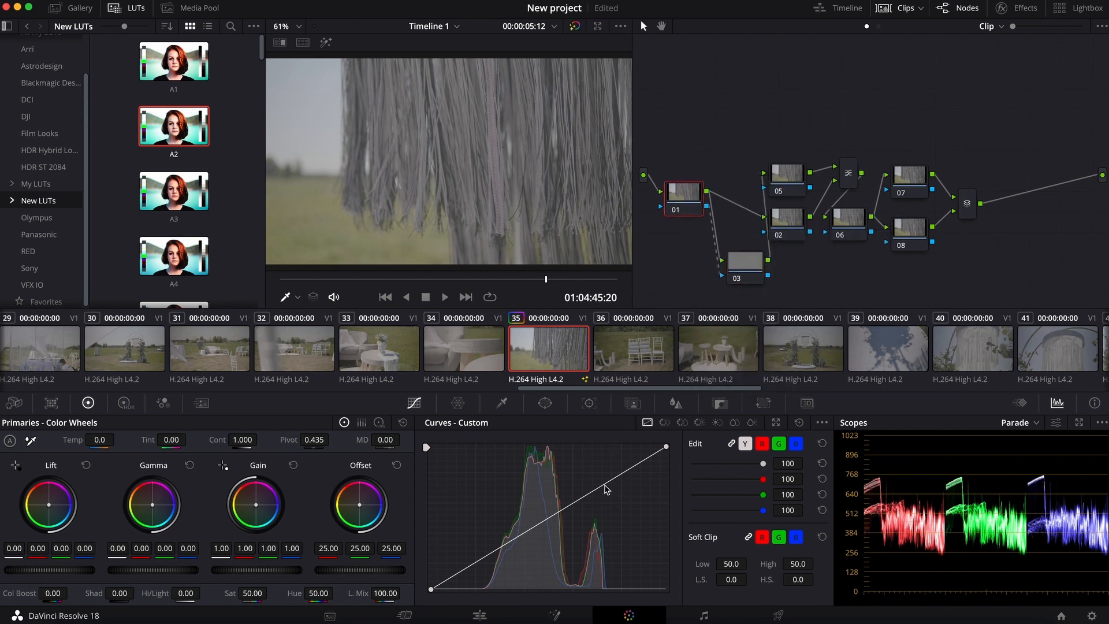
{"action": "right_click", "coordinate": [692, 199]}
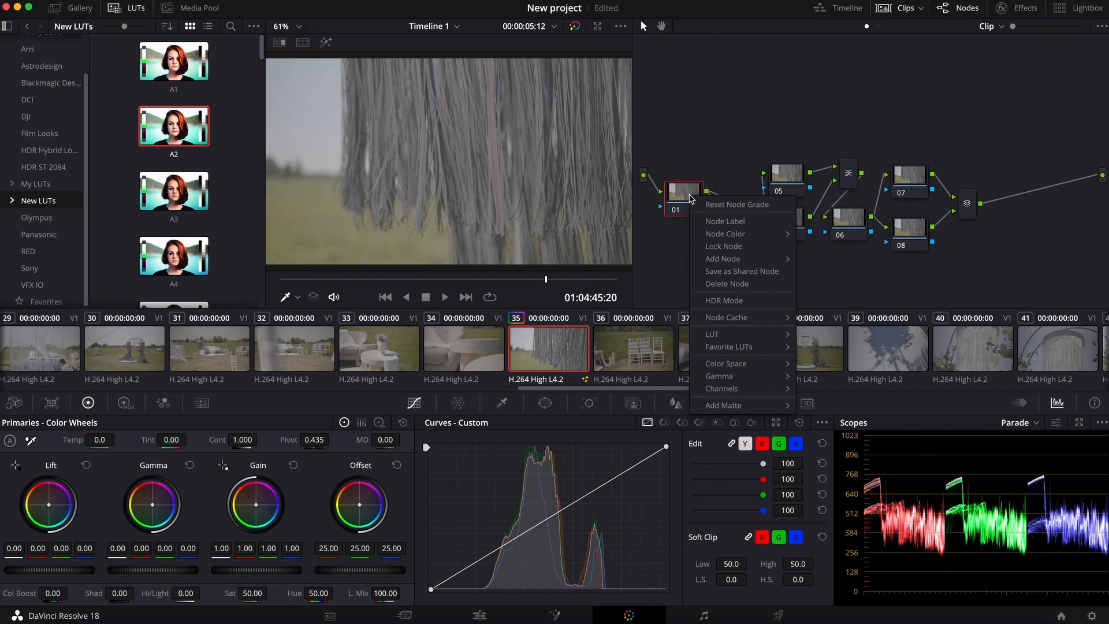
{"action": "left_click", "coordinate": [692, 156]}
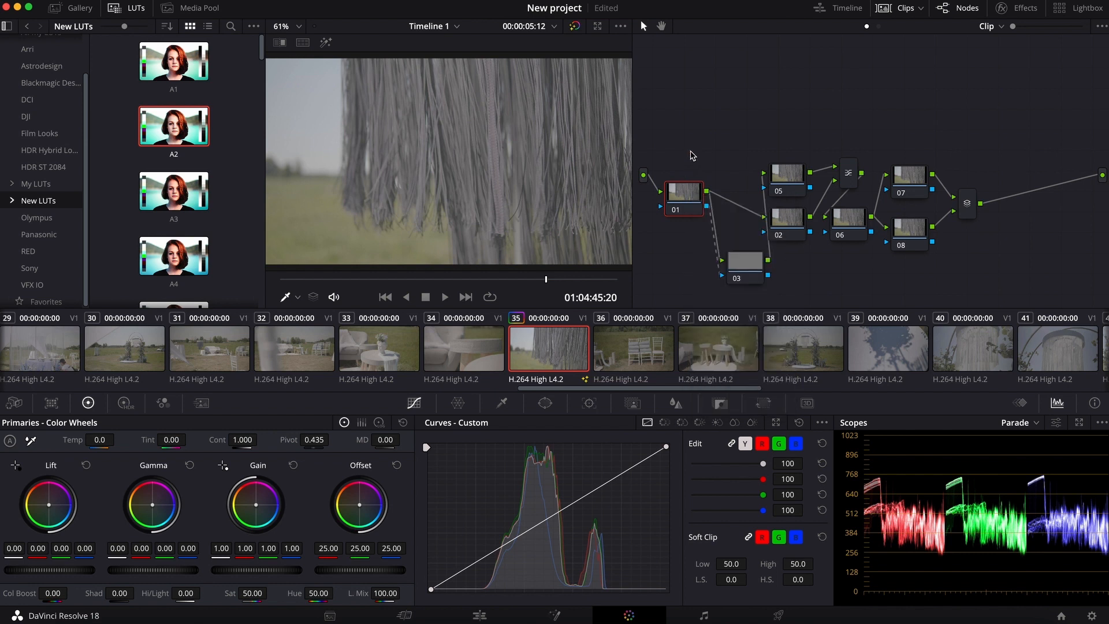
{"action": "right_click", "coordinate": [685, 195]}
{"action": "left_click", "coordinate": [707, 221]}
{"action": "type", "text": "c"}
{"action": "mouse_move", "coordinate": [697, 202]}
{"action": "left_mouse_down"}
{"action": "mouse_move", "coordinate": [695, 167]}
{"action": "mouse_move", "coordinate": [696, 186]}
{"action": "left_mouse_up"}
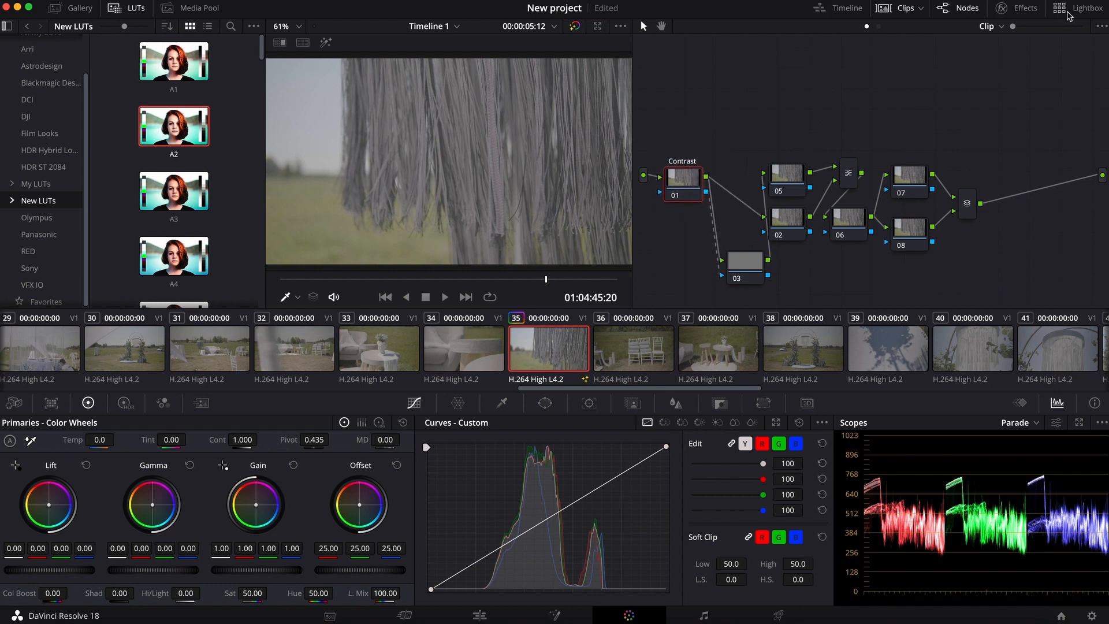
- Show and hide the mini timeline, and hide and restore the clip thumbnails and the node graph
{"action": "left_click", "coordinate": [846, 8]}
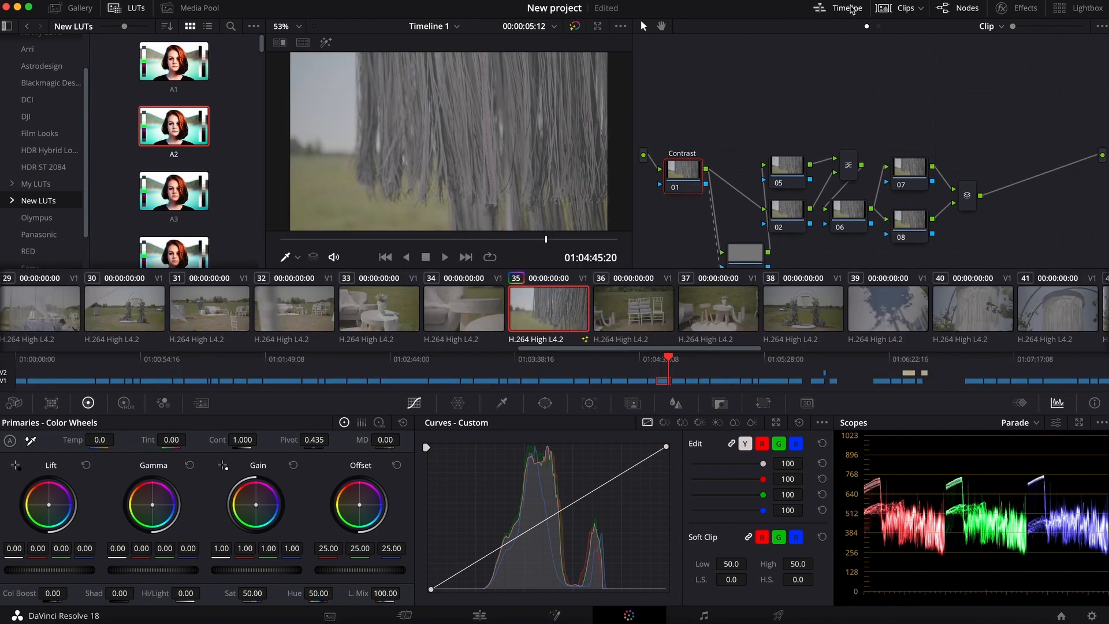
{"action": "left_click", "coordinate": [849, 8]}
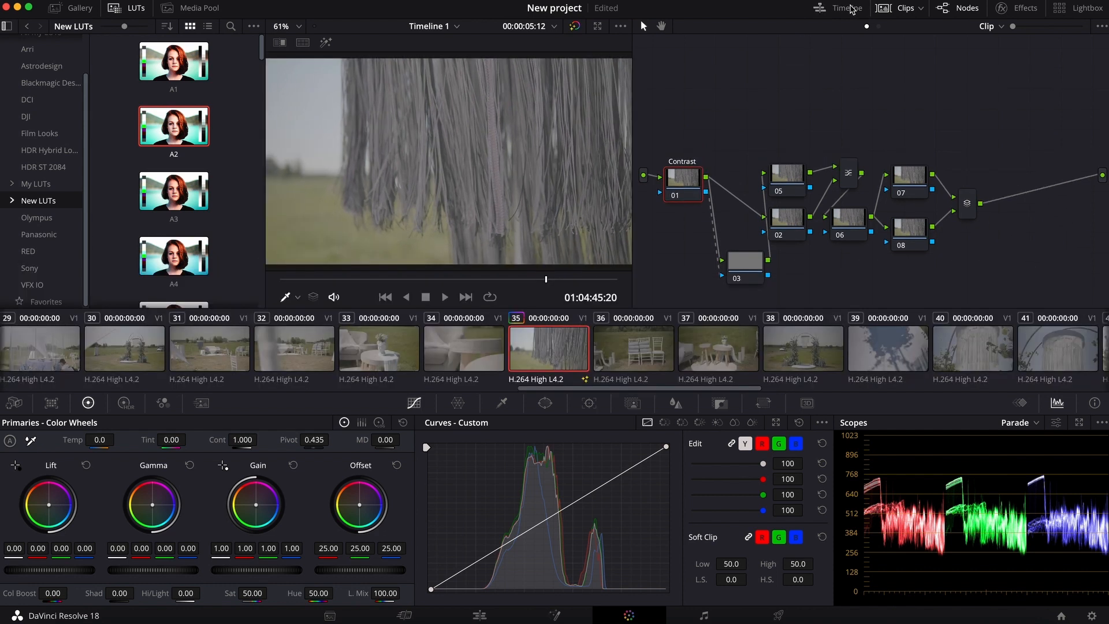
{"action": "left_click", "coordinate": [902, 10]}
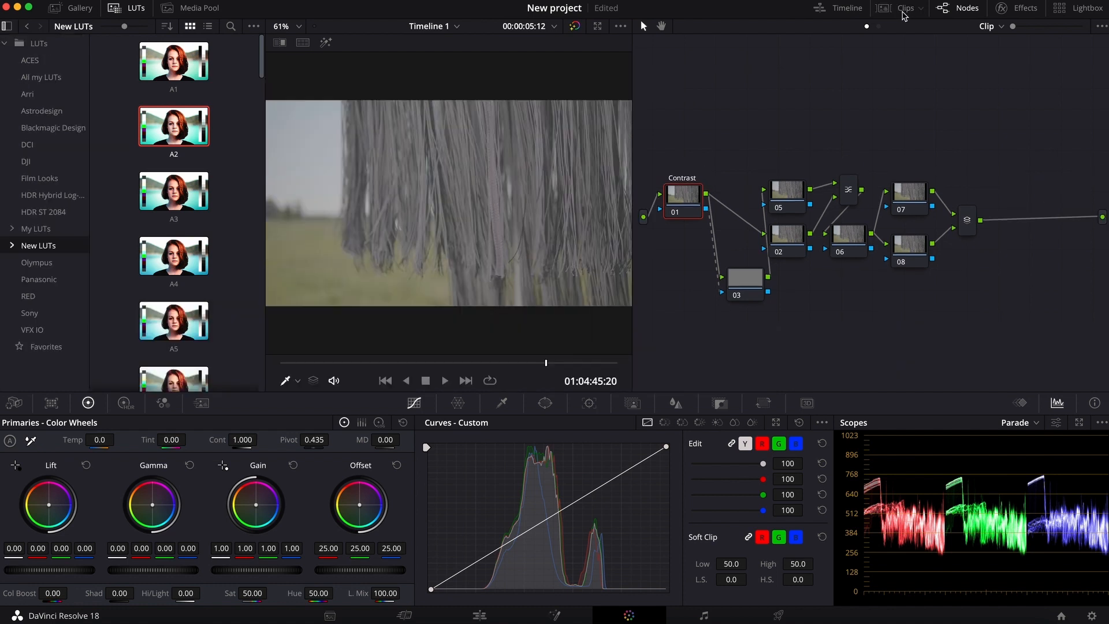
{"action": "left_click", "coordinate": [904, 11]}
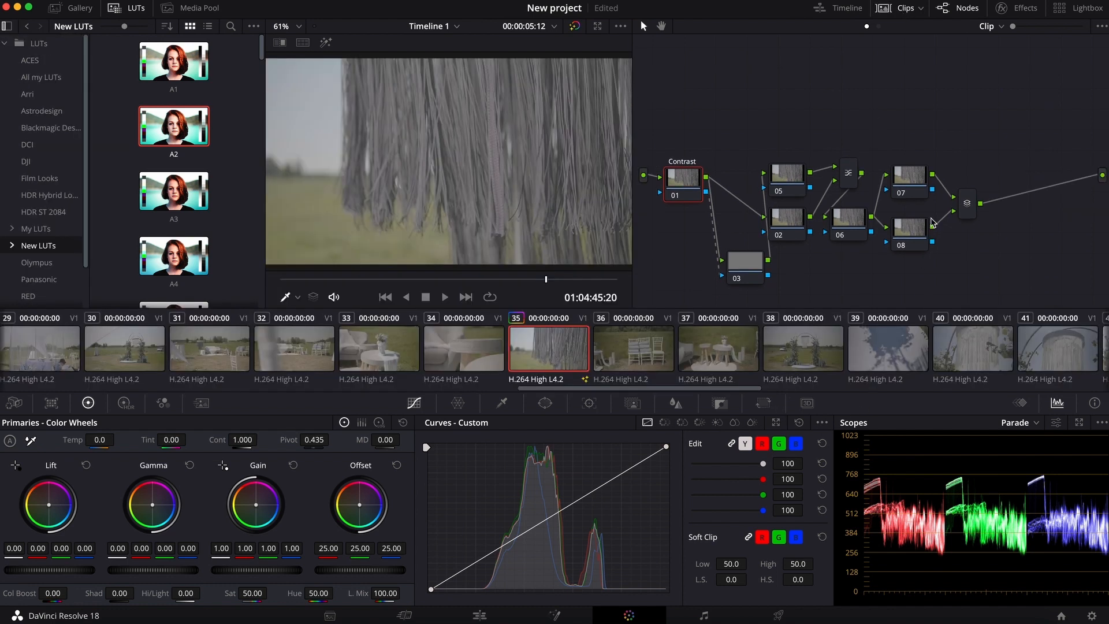
{"action": "left_click", "coordinate": [968, 12]}
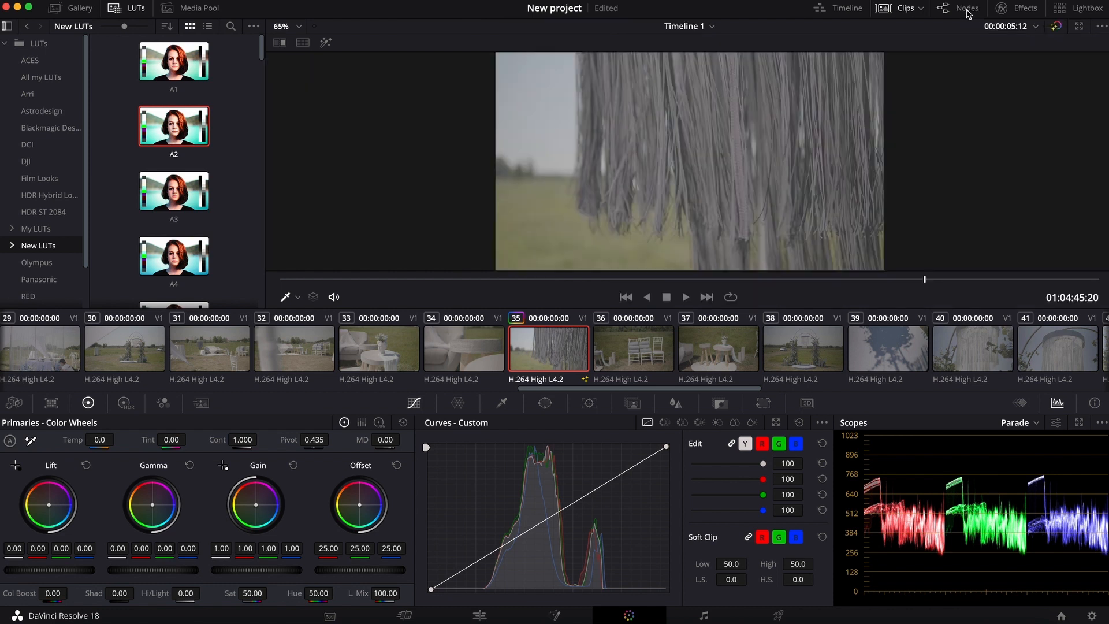
{"action": "left_click", "coordinate": [968, 12]}
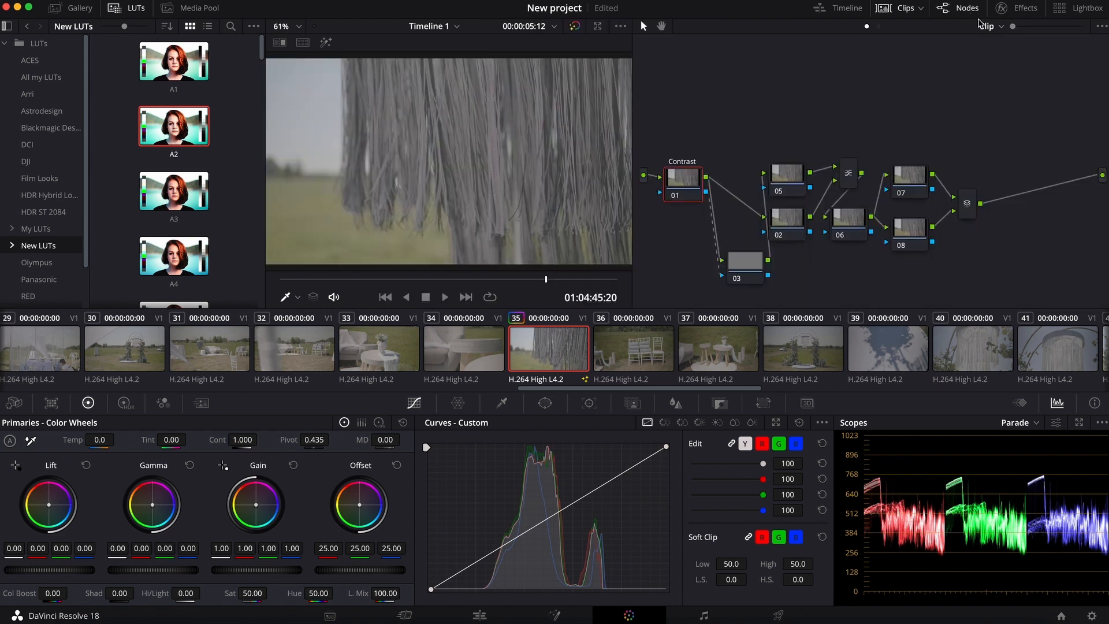
- Apply the Resolve FX Gaussian Blur effect to node 02 and adjust its horizontal strength
{"action": "left_click", "coordinate": [1023, 12]}
{"action": "left_click", "coordinate": [1033, 13]}
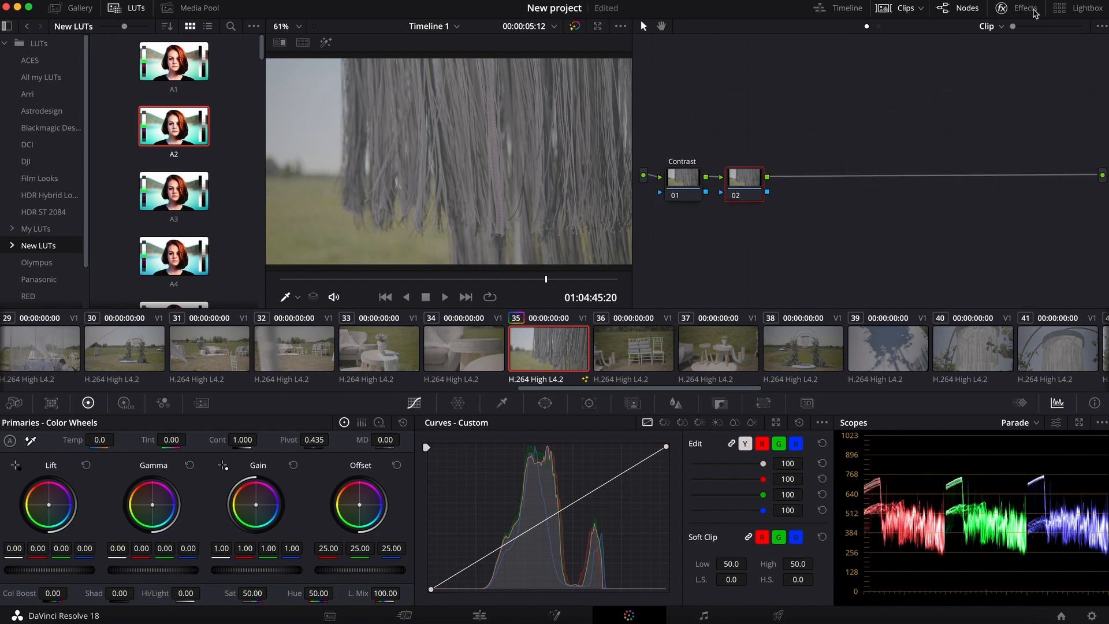
{"action": "left_click", "coordinate": [1033, 12]}
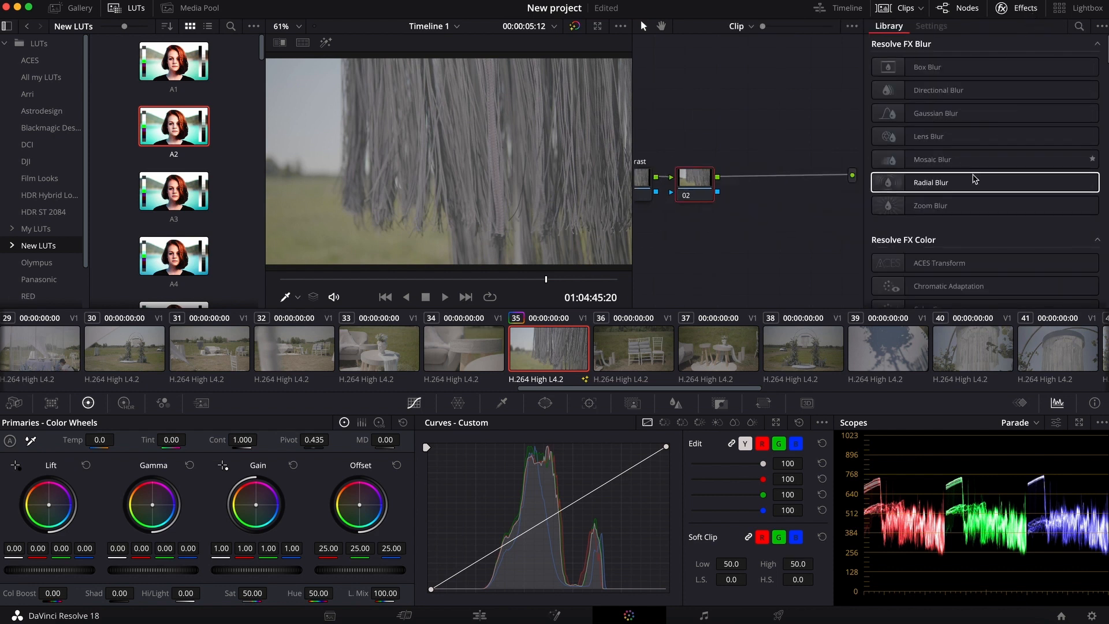
{"action": "left_click_drag", "start_coordinate": [959, 113], "coordinate": [694, 188]}
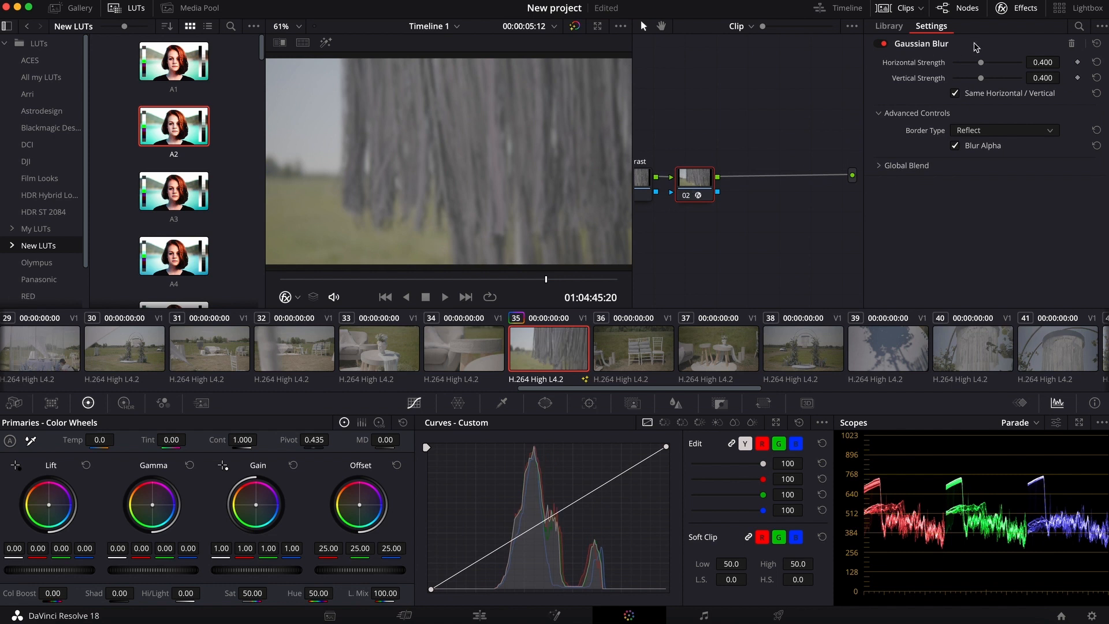
{"action": "left_click_drag", "start_coordinate": [981, 64], "coordinate": [986, 65]}
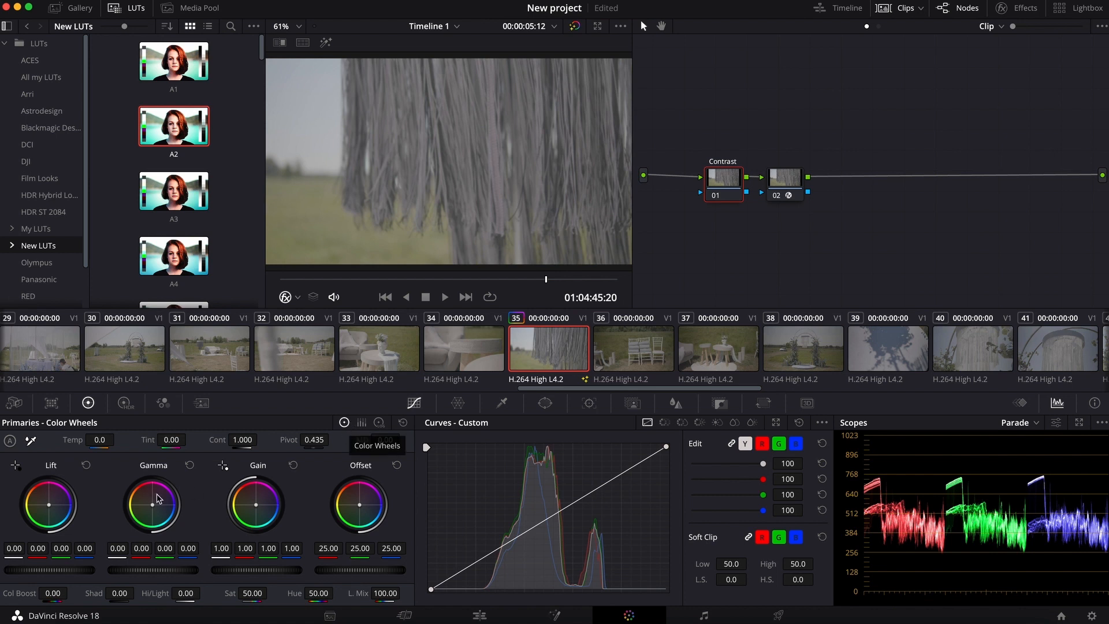
- Look through the primaries' Color Bars and Log Wheels modes, try and reset a midtone shift, and return to Color Wheels
{"action": "left_click", "coordinate": [361, 423]}
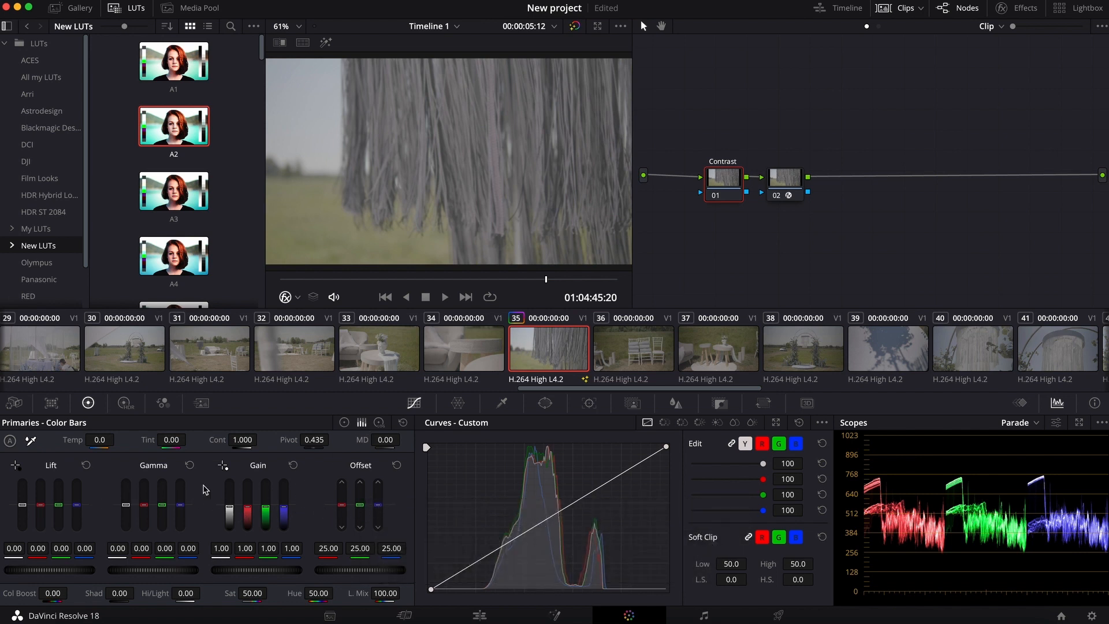
{"action": "left_click", "coordinate": [379, 422]}
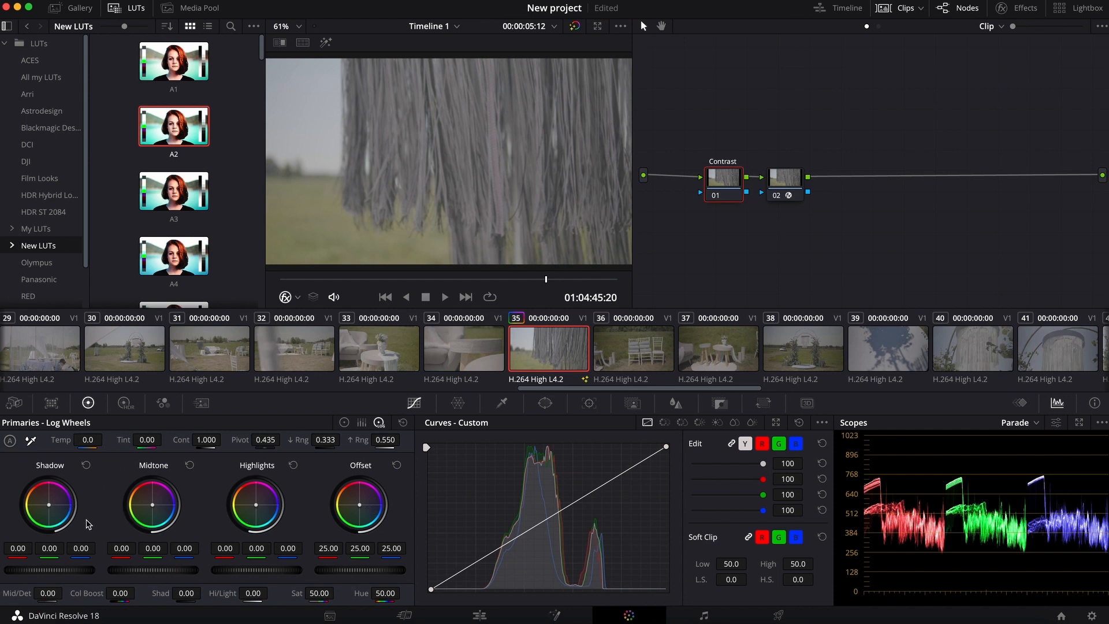
{"action": "mouse_move", "coordinate": [154, 506]}
{"action": "left_mouse_down"}
{"action": "mouse_move", "coordinate": [159, 514]}
{"action": "mouse_move", "coordinate": [152, 505]}
{"action": "left_mouse_up"}
{"action": "left_click", "coordinate": [190, 465]}
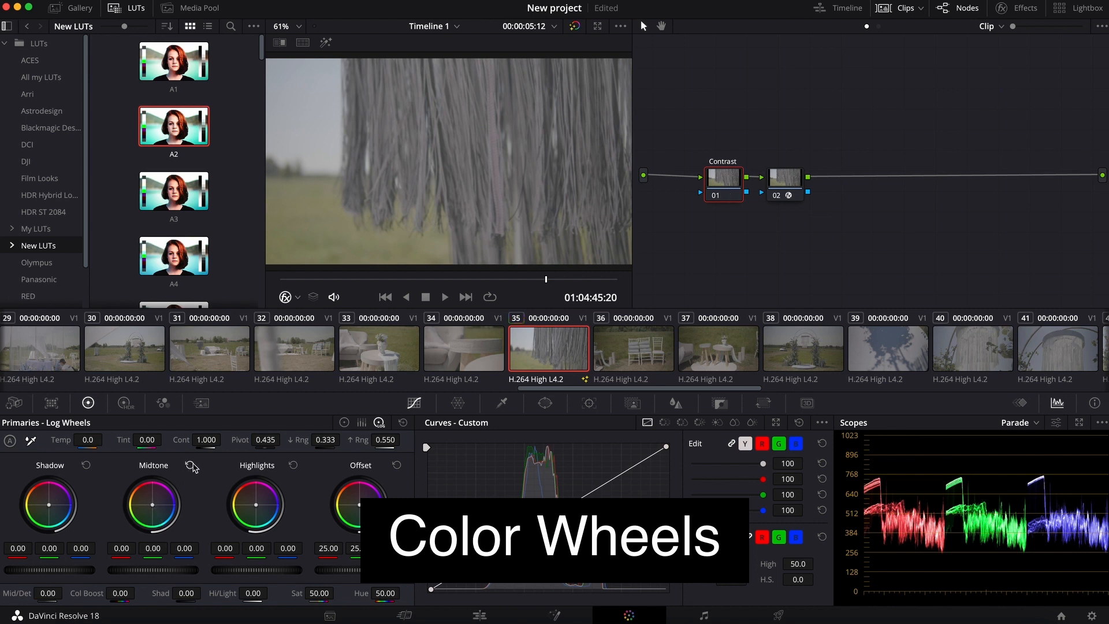
{"action": "left_click", "coordinate": [344, 422]}
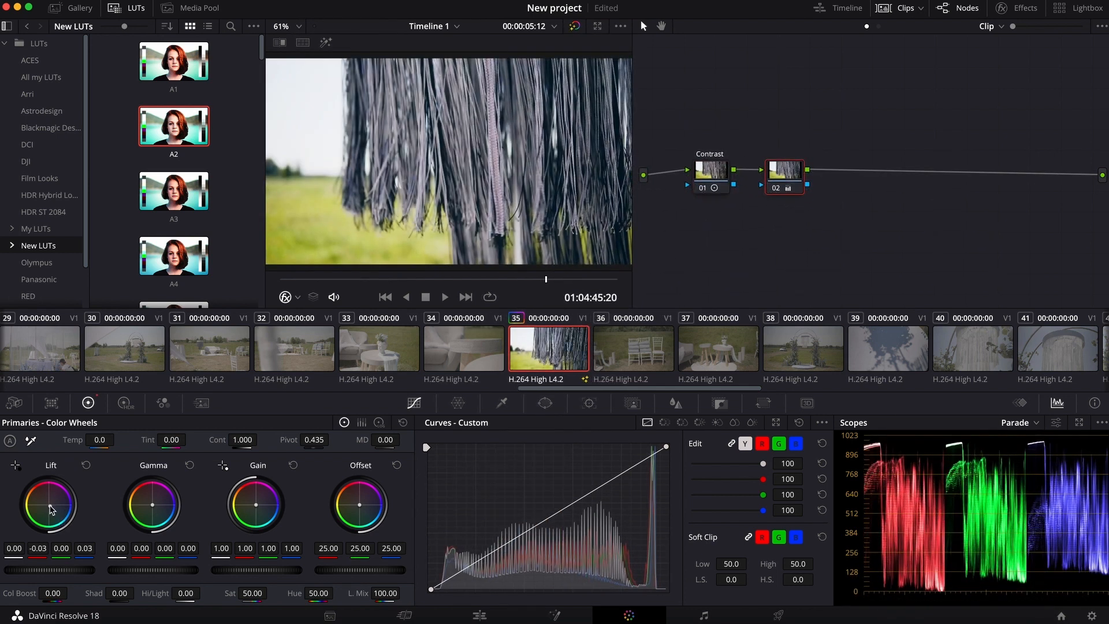
- On node 02, shift Lift towards blue (-0.04, 0.01, 0.05), Gamma slightly towards red (0.01, -0.00, -0.01) and Gain towards warm (1.02, 1.00, 0.95)
{"action": "left_click_drag", "start_coordinate": [51, 508], "coordinate": [56, 516]}
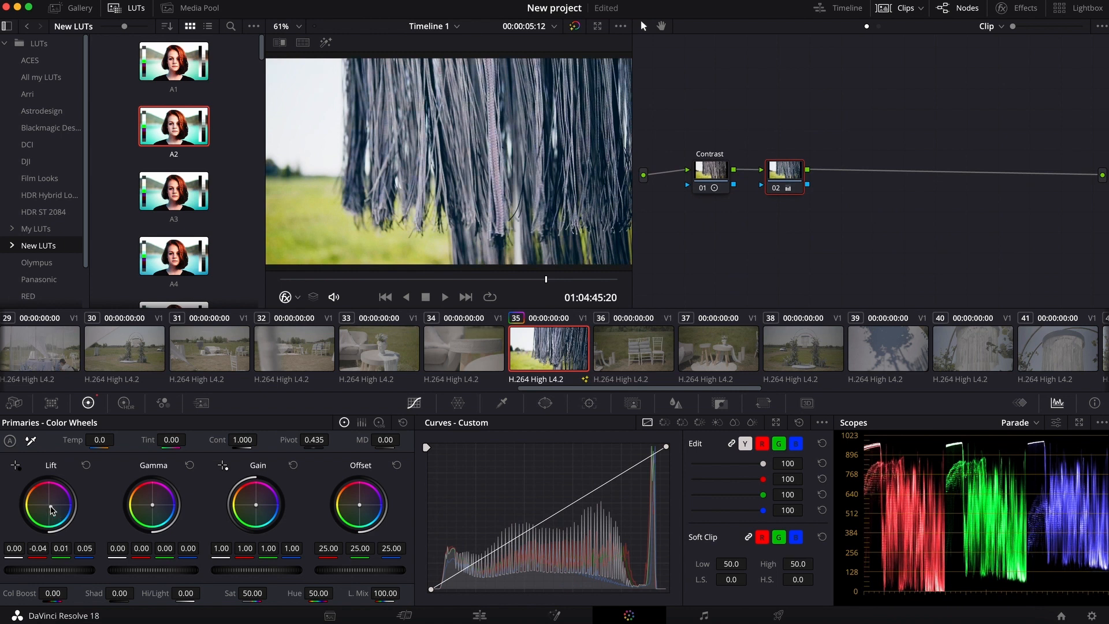
{"action": "left_click_drag", "start_coordinate": [153, 510], "coordinate": [150, 505]}
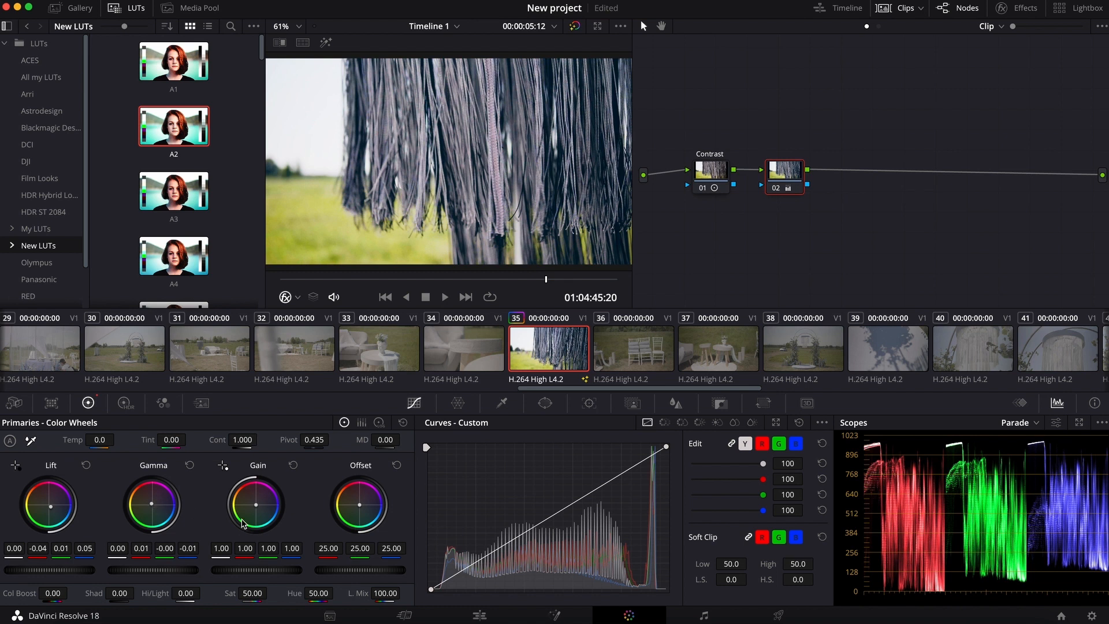
{"action": "left_click_drag", "start_coordinate": [256, 508], "coordinate": [252, 506]}
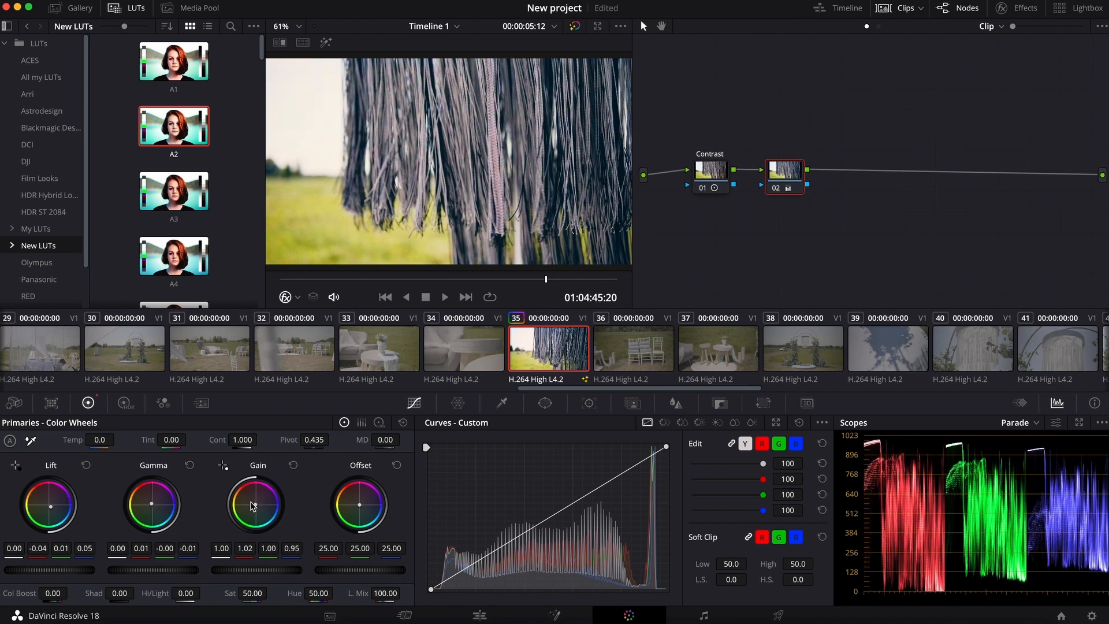
- Add a serial node after node 02 and lower its master Lift to -0.03, Gamma to -0.01 and Gain to 0.96
{"action": "key", "text": "alt+s"}
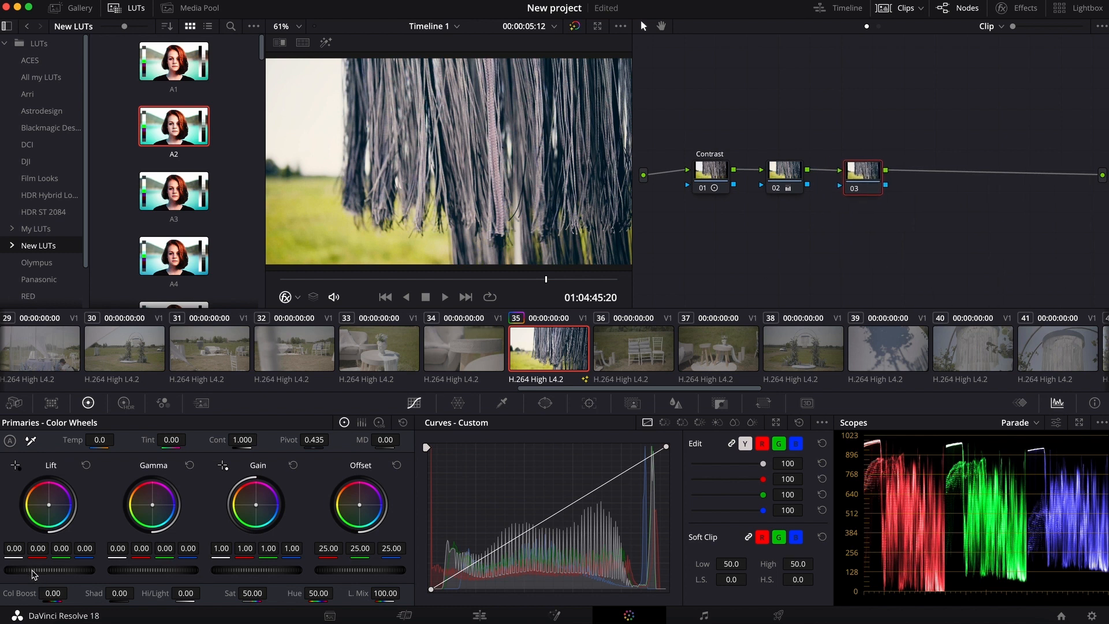
{"action": "left_click_drag", "start_coordinate": [33, 573], "coordinate": [18, 578]}
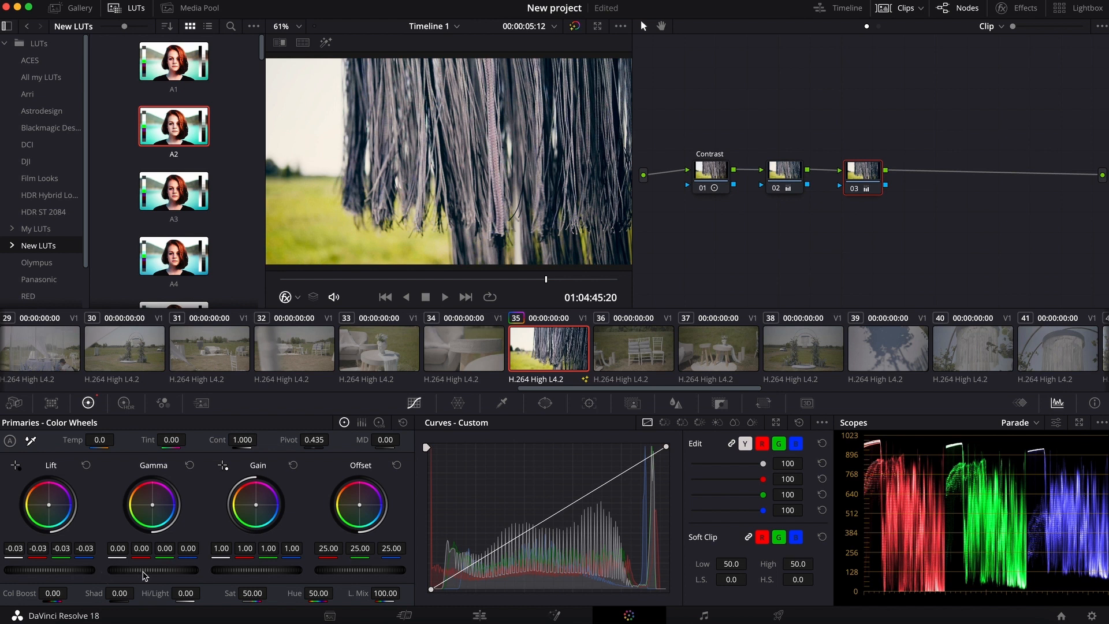
{"action": "left_click_drag", "start_coordinate": [145, 576], "coordinate": [124, 575]}
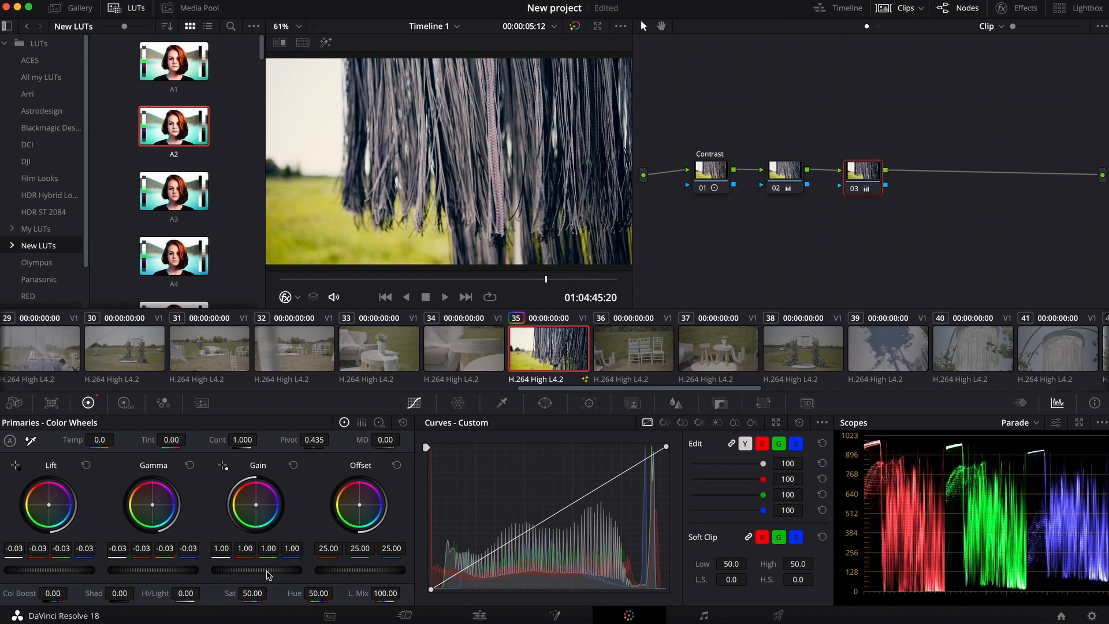
{"action": "left_click_drag", "start_coordinate": [269, 576], "coordinate": [241, 574]}
{"action": "mouse_move", "coordinate": [152, 571]}
{"action": "left_mouse_down"}
{"action": "mouse_move", "coordinate": [197, 572]}
{"action": "mouse_move", "coordinate": [144, 573]}
{"action": "left_mouse_up"}
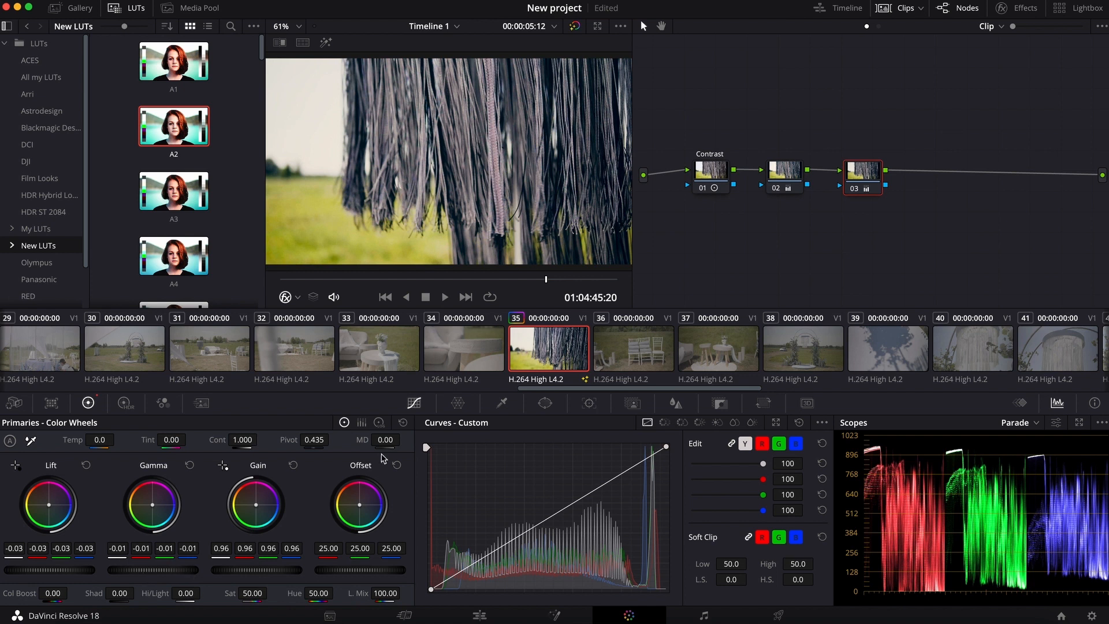
- Add a serial node after node 03 and shape its custom curve into a gentle S with raised highlights, lowered shadows and a middle point
{"action": "key", "text": "alt+s"}
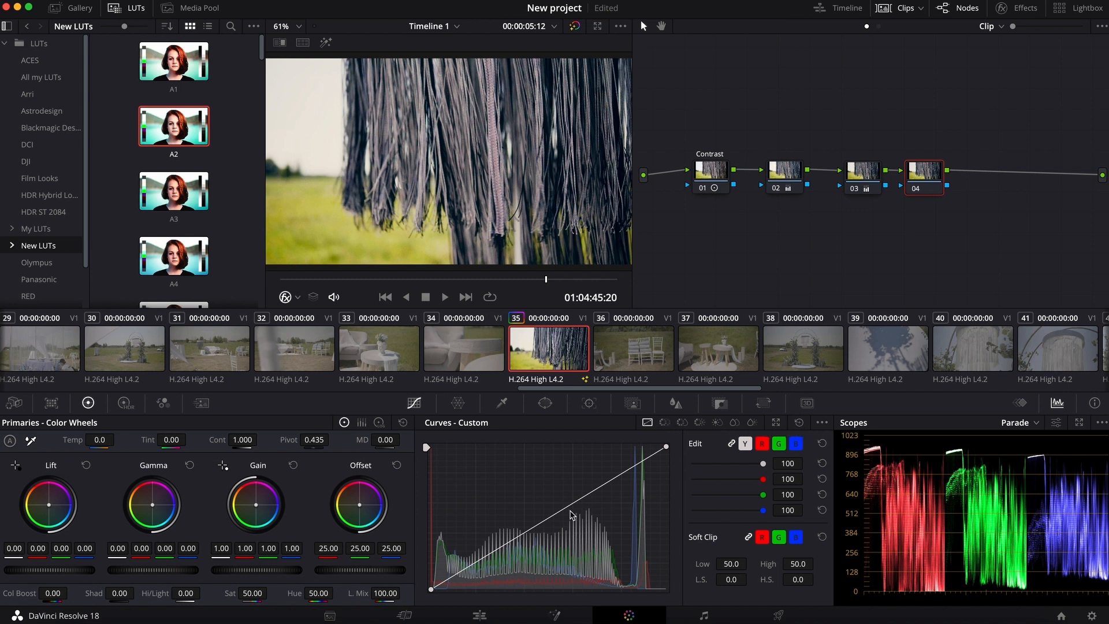
{"action": "left_click_drag", "start_coordinate": [601, 486], "coordinate": [602, 477]}
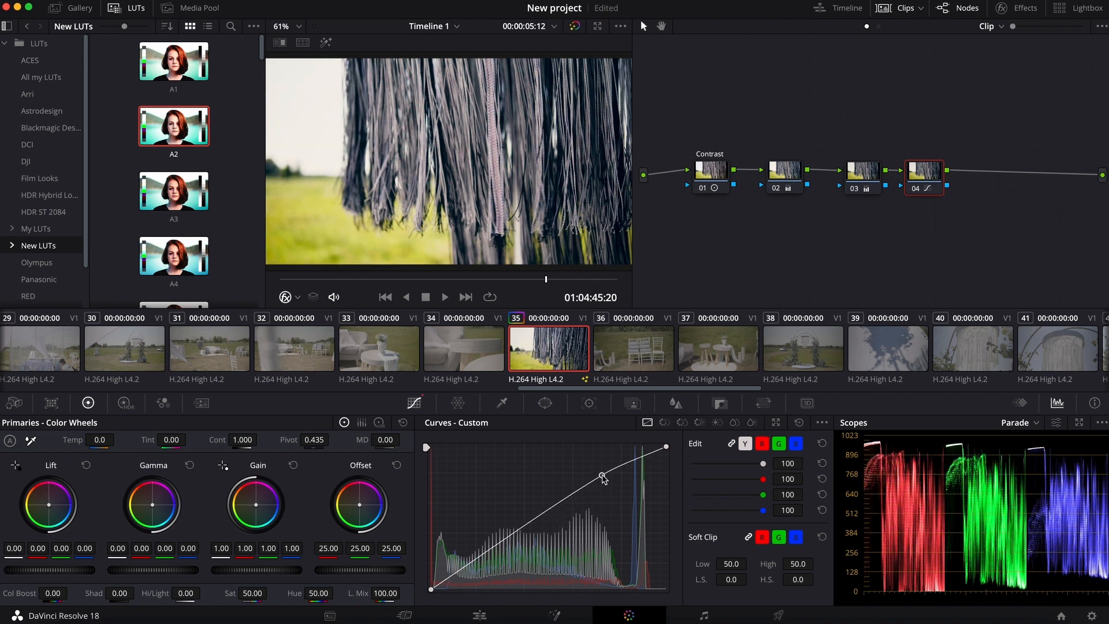
{"action": "left_click_drag", "start_coordinate": [512, 537], "coordinate": [508, 554]}
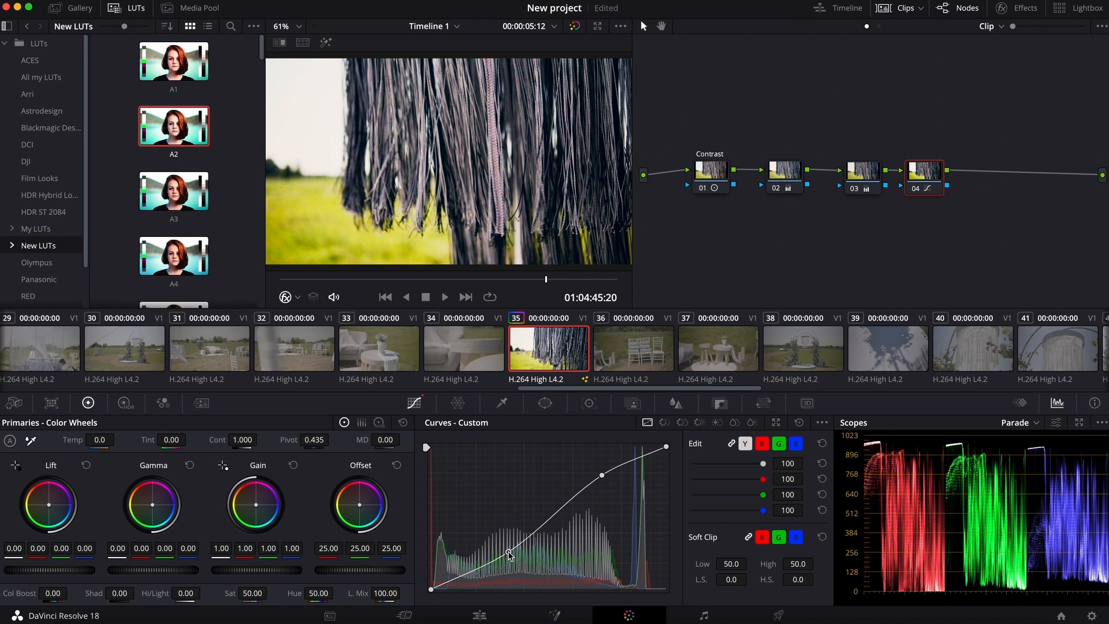
{"action": "left_click", "coordinate": [543, 523]}
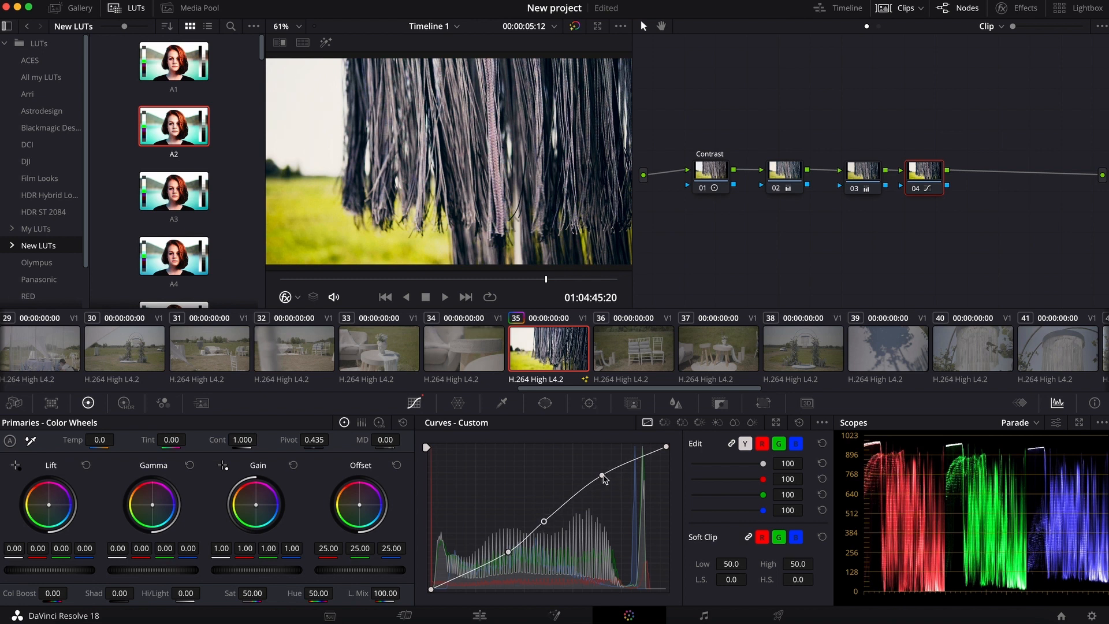
{"action": "left_click_drag", "start_coordinate": [602, 477], "coordinate": [608, 478]}
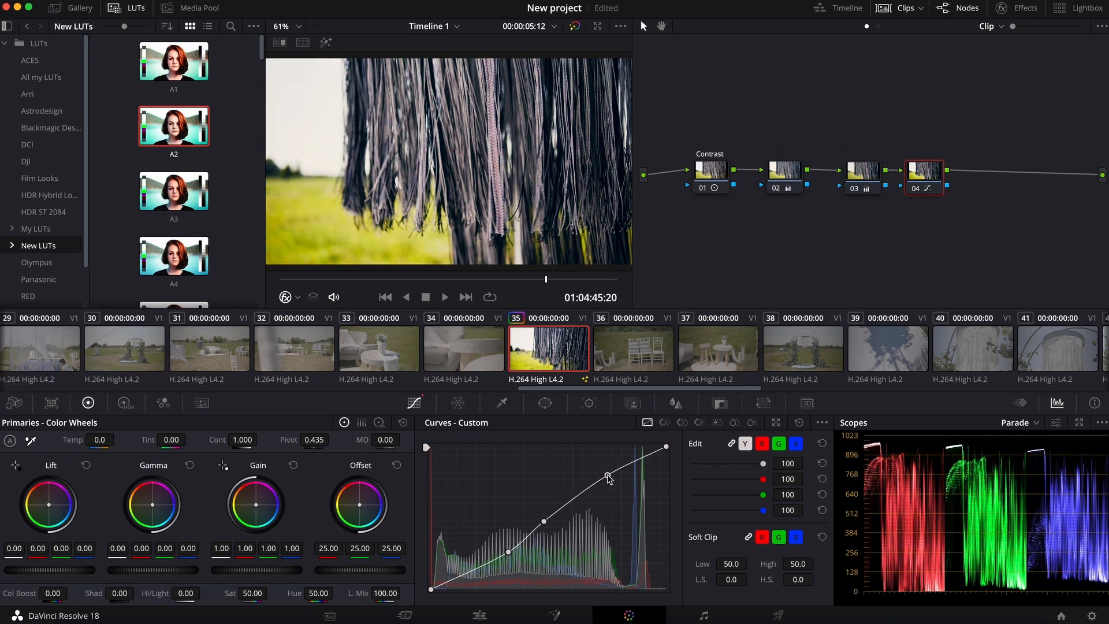
- Unlink the custom curve channels to isolate red and nudge the red curve's middle point
{"action": "left_click", "coordinate": [731, 445]}
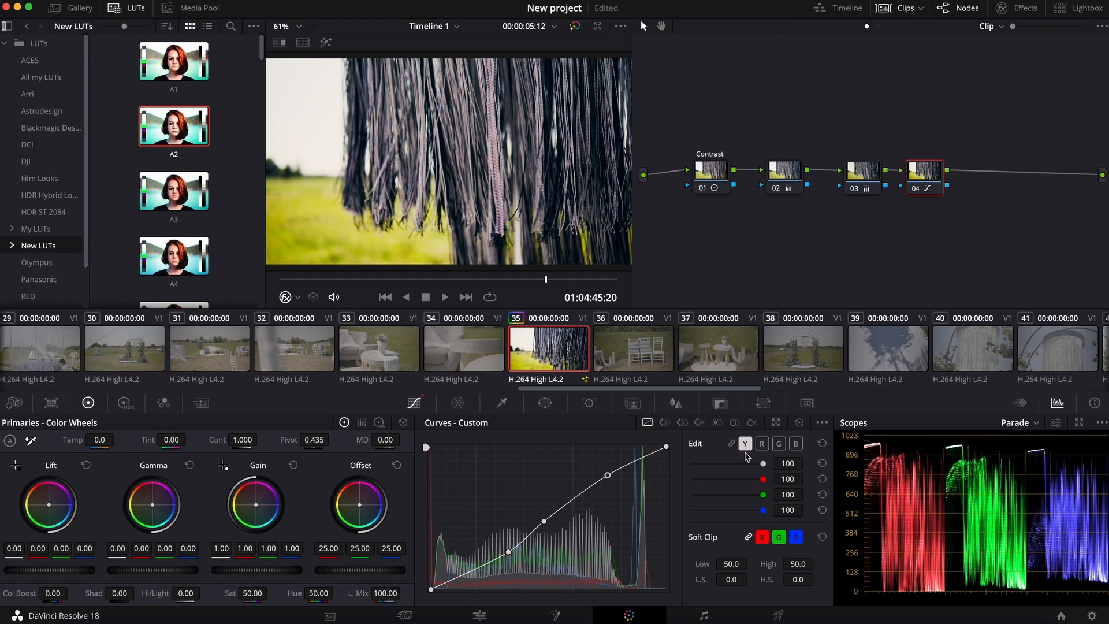
{"action": "left_click", "coordinate": [731, 445]}
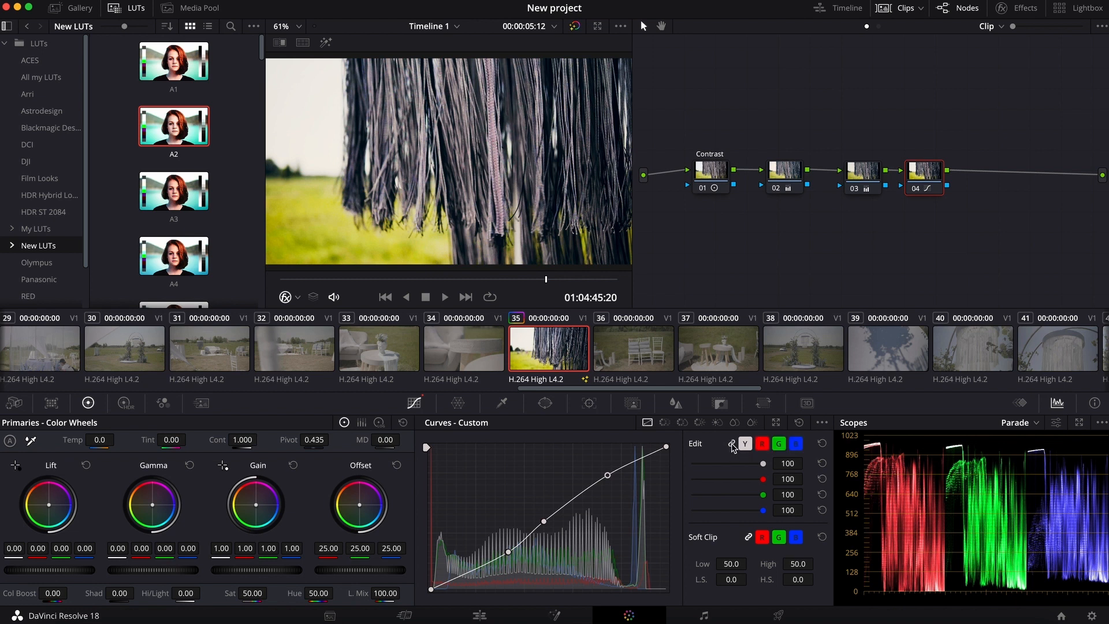
{"action": "left_click", "coordinate": [762, 443]}
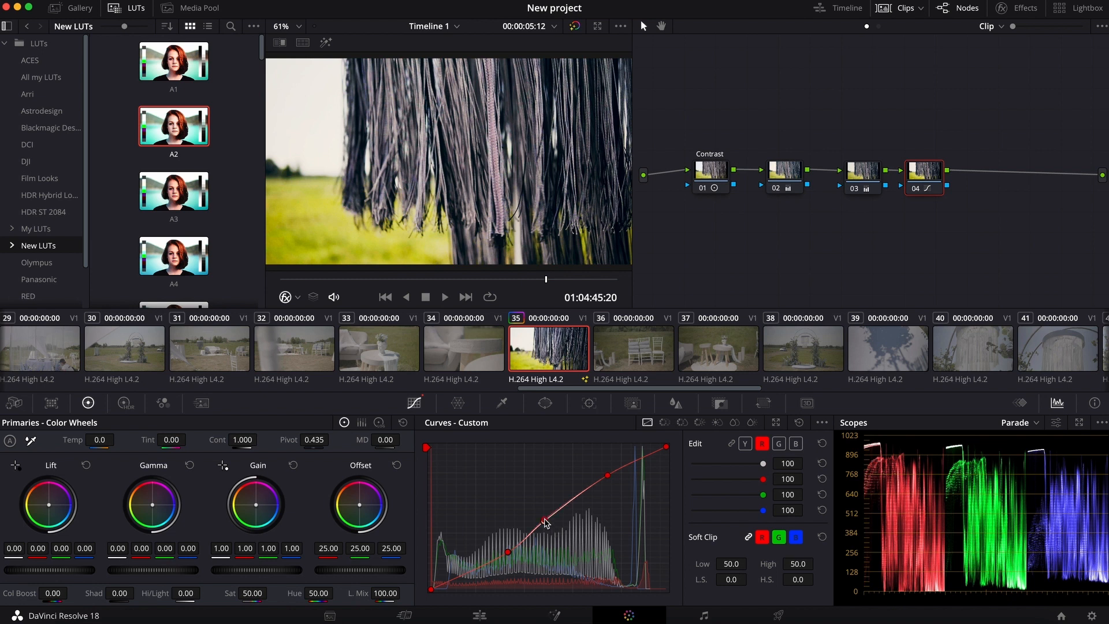
{"action": "left_click_drag", "start_coordinate": [543, 521], "coordinate": [545, 519]}
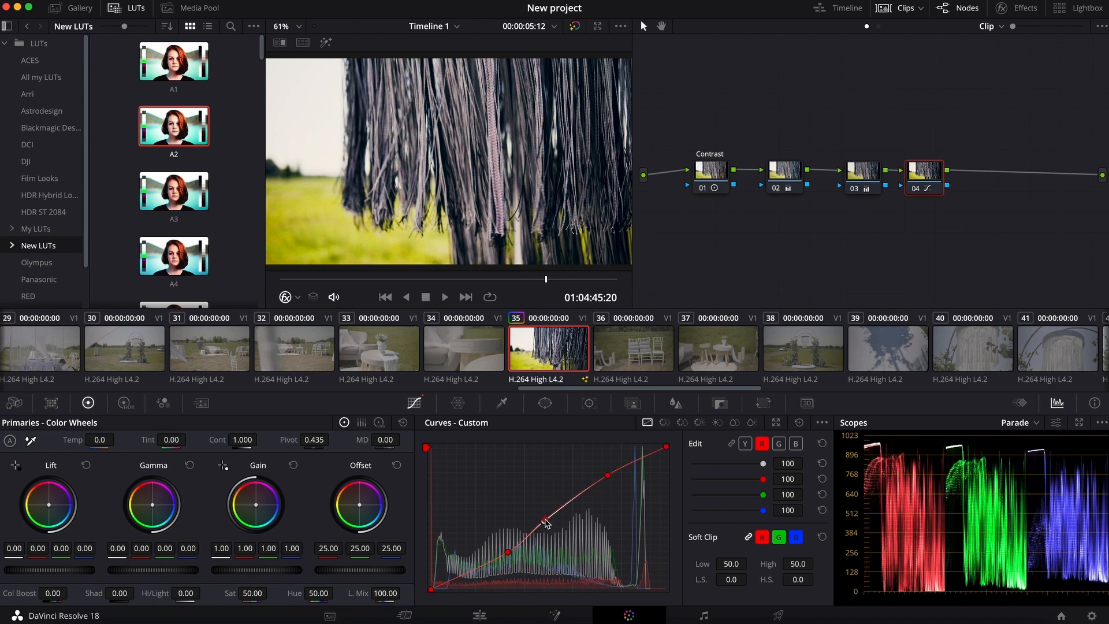
- Look through the Hue Vs Hue, Hue Vs Sat, Hue Vs Lum and Lum Vs Sat curves for node 04
{"action": "left_click", "coordinate": [665, 422]}
{"action": "left_click", "coordinate": [683, 424]}
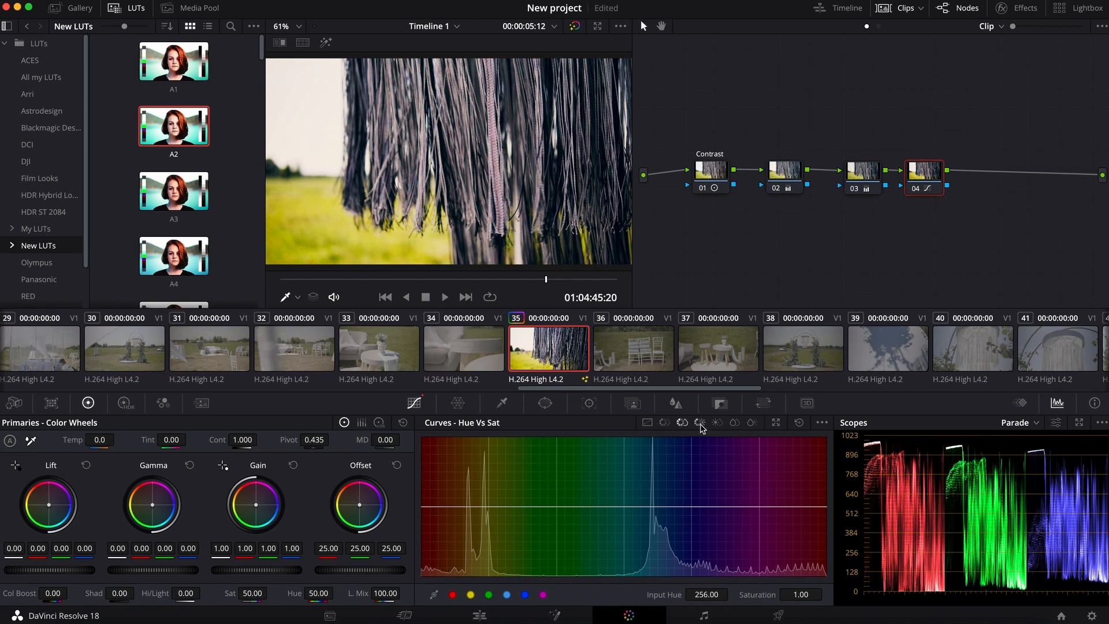
{"action": "left_click", "coordinate": [700, 424]}
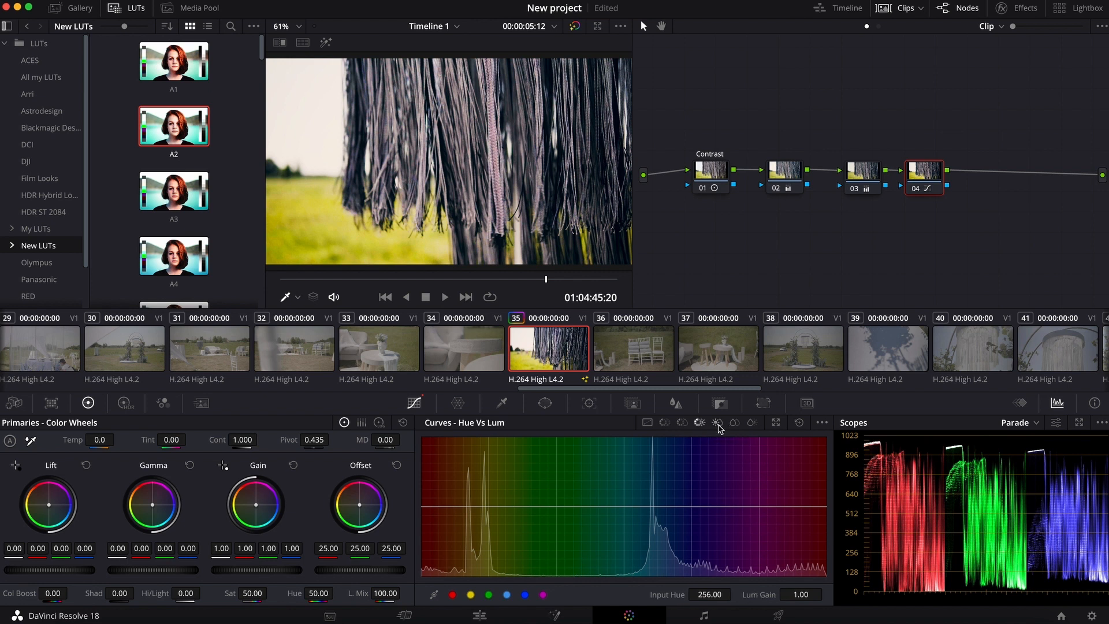
{"action": "left_click", "coordinate": [717, 424]}
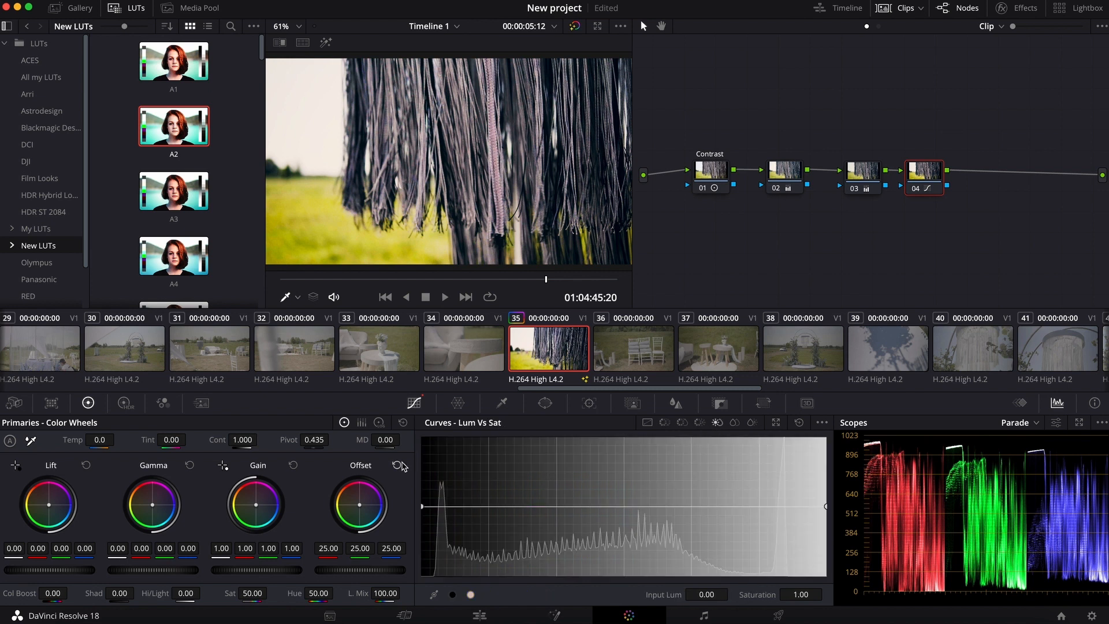
- View the Color Warper, and sample the grass beside the hanging threads with the HSL Qualifier on node 04
{"action": "left_click", "coordinate": [462, 404]}
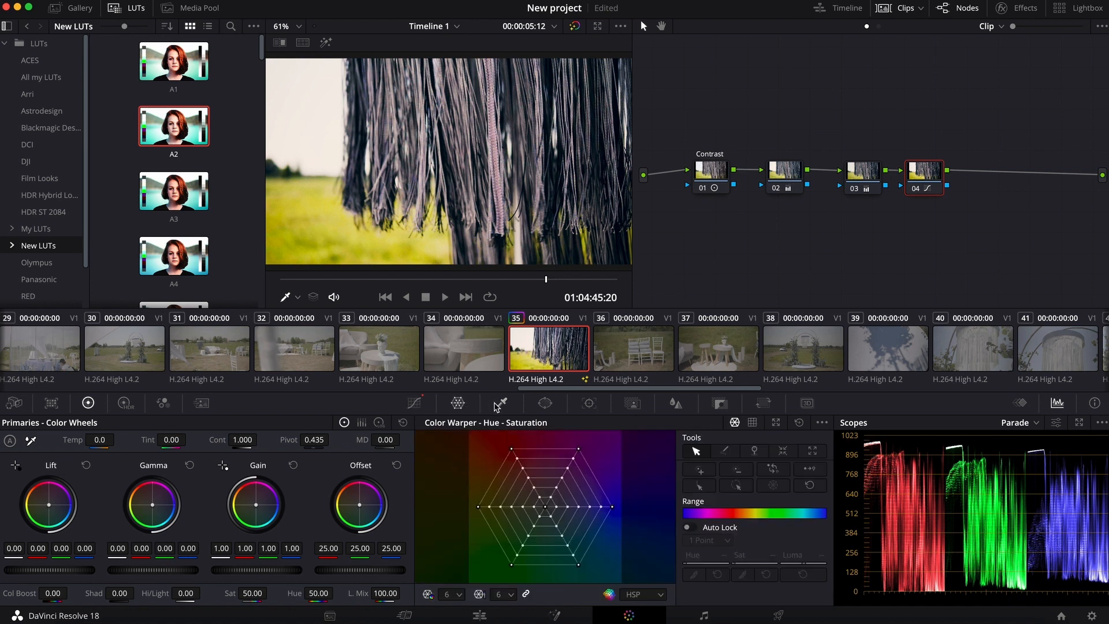
{"action": "left_click", "coordinate": [500, 404]}
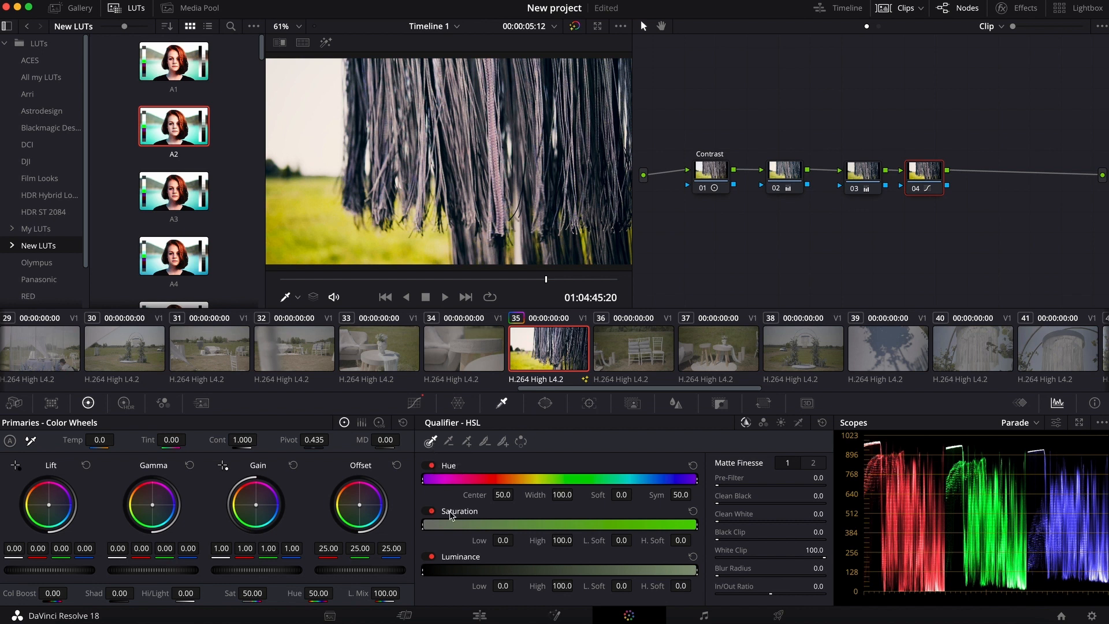
{"action": "left_click", "coordinate": [340, 235]}
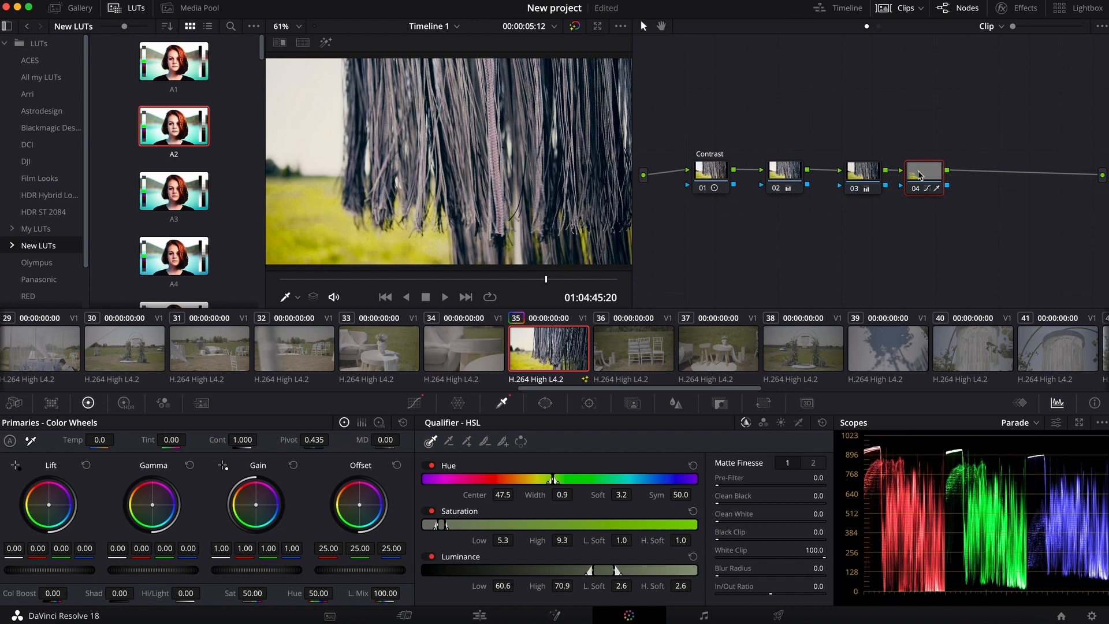
- Add a serial node after node 04 and give it a circular window with Soft 1 raised to 12.63
{"action": "key", "text": "alt+s"}
{"action": "left_click", "coordinate": [589, 402]}
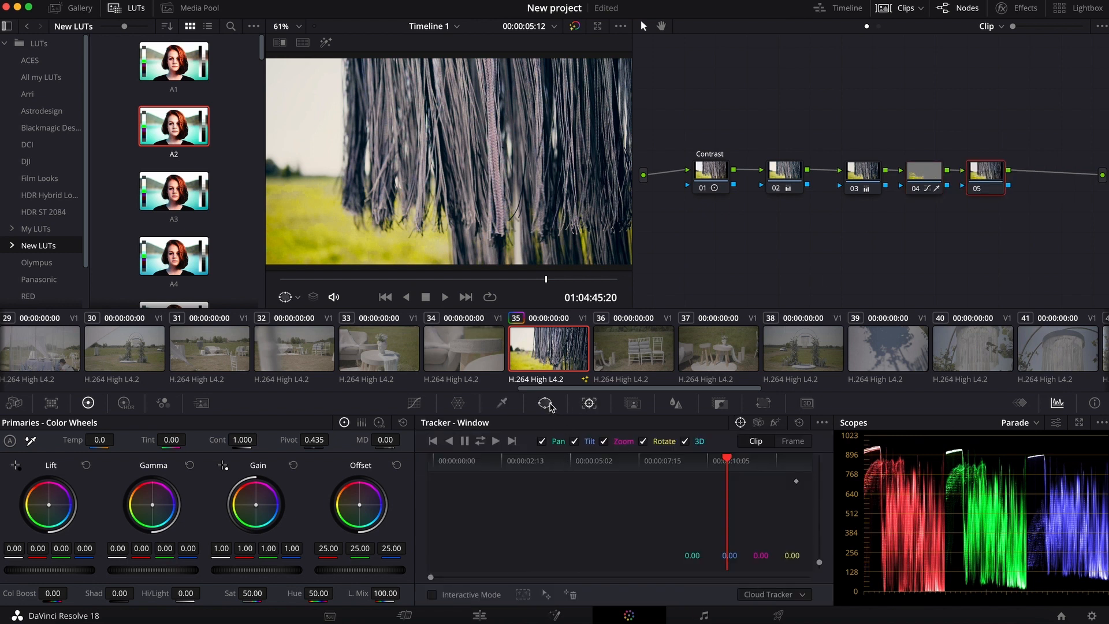
{"action": "left_click", "coordinate": [545, 403]}
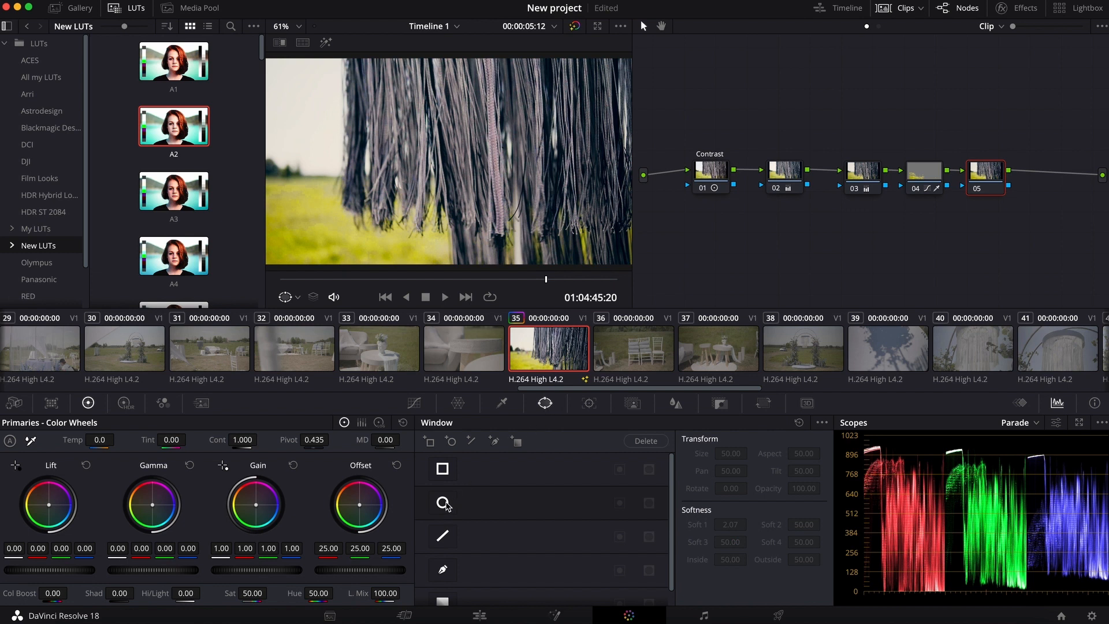
{"action": "left_click", "coordinate": [442, 502]}
{"action": "left_click_drag", "start_coordinate": [504, 217], "coordinate": [520, 232]}
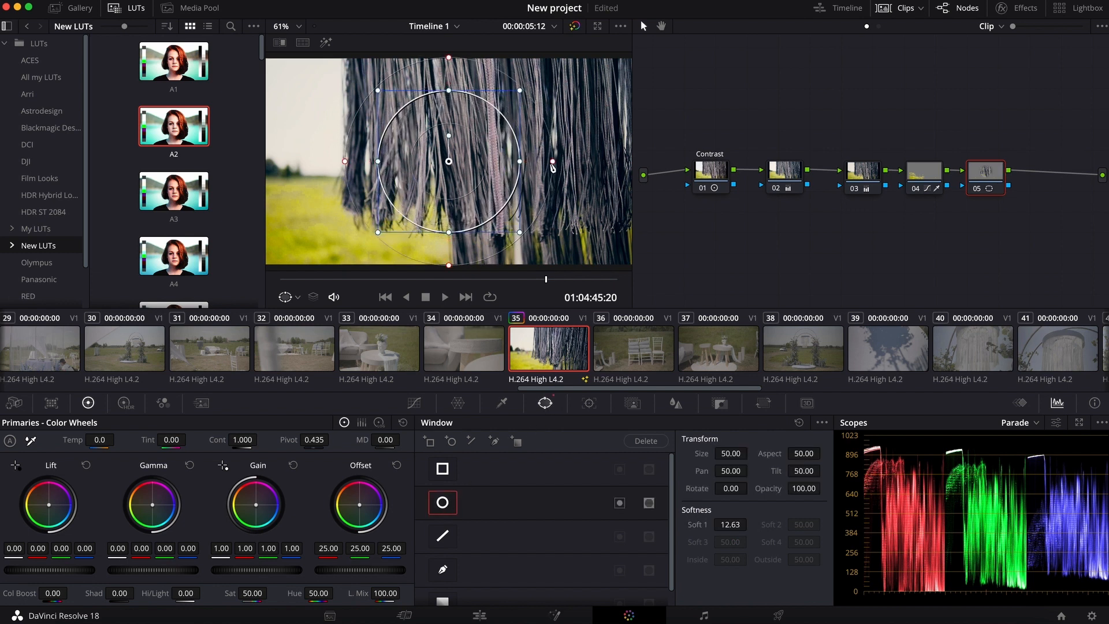
- Add a serial node after node 05 and stabilize the clip with the Perspective mode of the tracker's Stabilizer
{"action": "key", "text": "alt+s"}
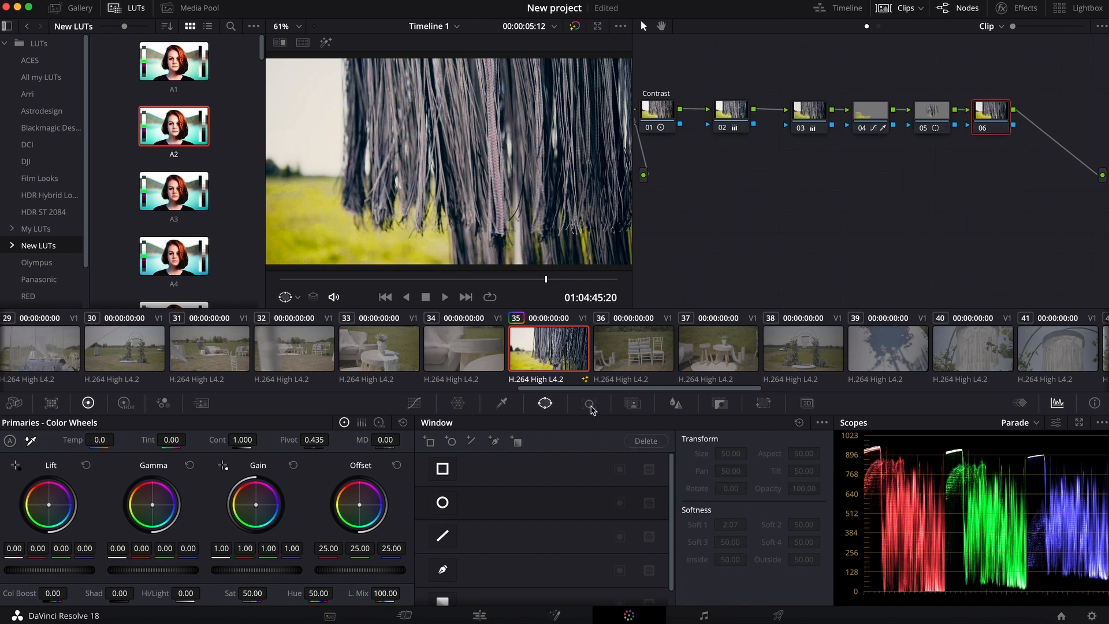
{"action": "left_click", "coordinate": [590, 404]}
{"action": "left_click", "coordinate": [758, 422]}
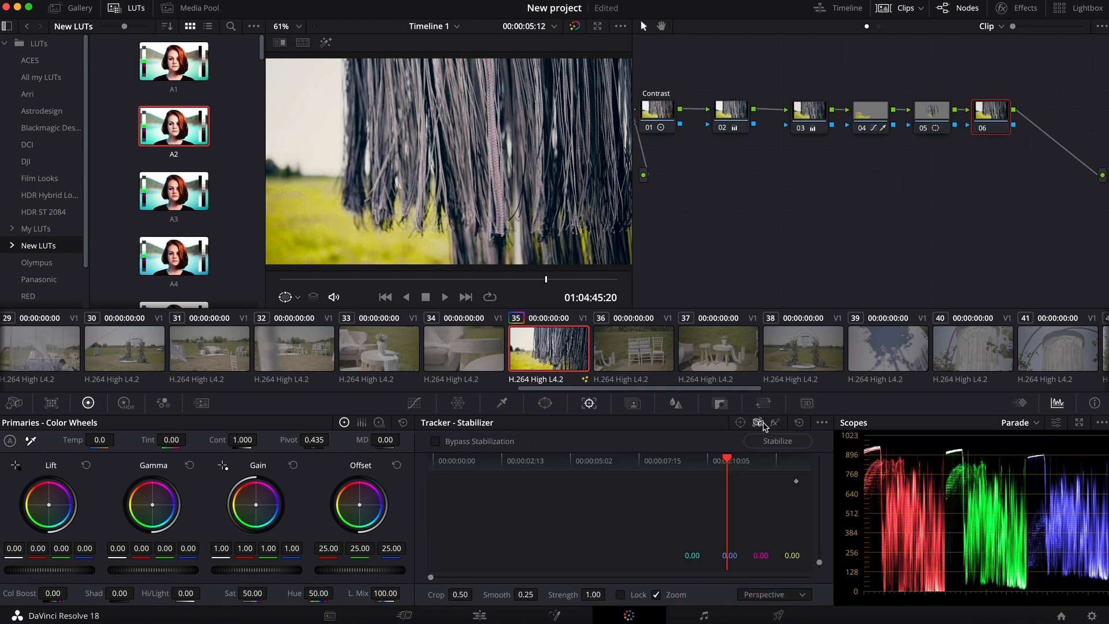
{"action": "left_click", "coordinate": [783, 441]}
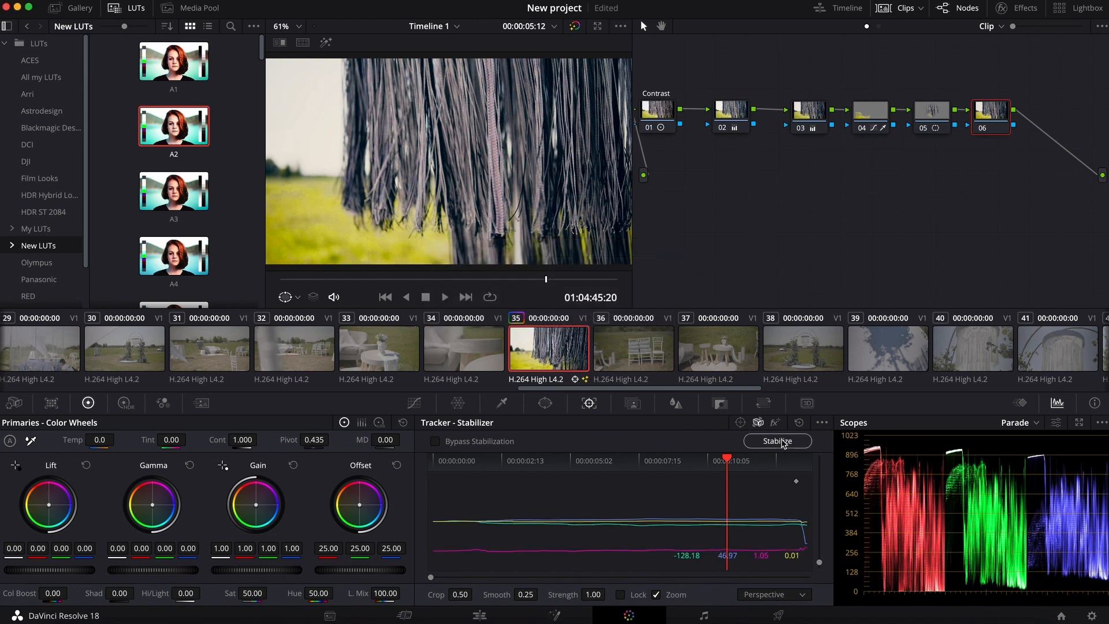
- Add another serial node and slightly lower its linked RGB Blur radius
{"action": "key", "text": "alt+s"}
{"action": "left_click", "coordinate": [674, 406]}
{"action": "left_click", "coordinate": [673, 403]}
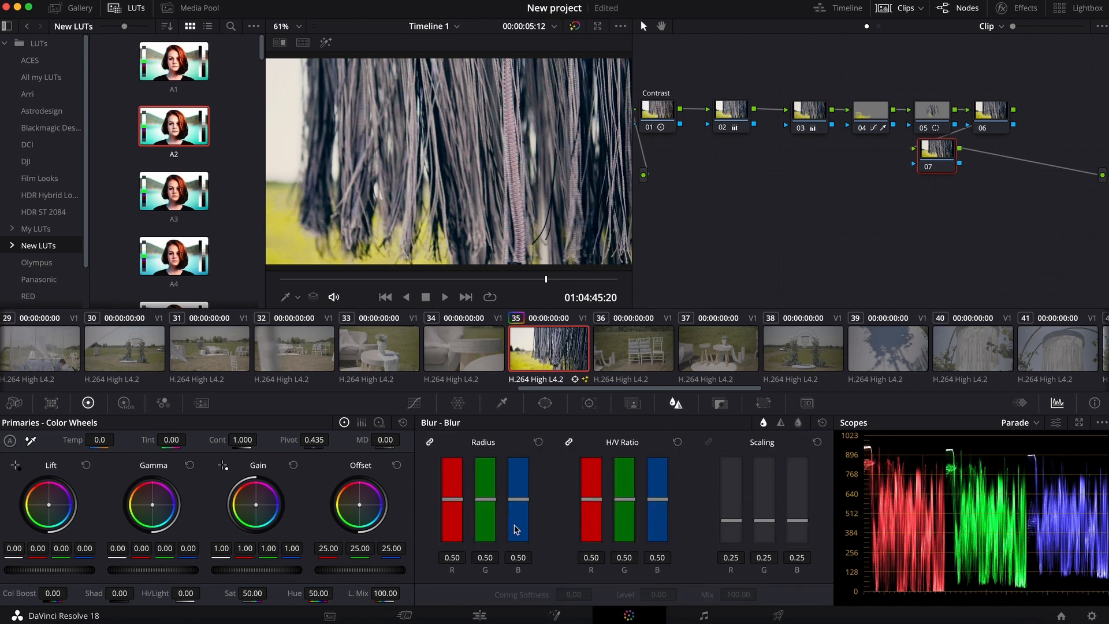
{"action": "mouse_move", "coordinate": [518, 498]}
{"action": "left_mouse_down"}
{"action": "mouse_move", "coordinate": [519, 486]}
{"action": "mouse_move", "coordinate": [521, 505]}
{"action": "left_mouse_up"}
- Add a serial node after node 07 and adjust its Key Output gain
{"action": "key", "text": "alt+s"}
{"action": "left_click", "coordinate": [720, 403]}
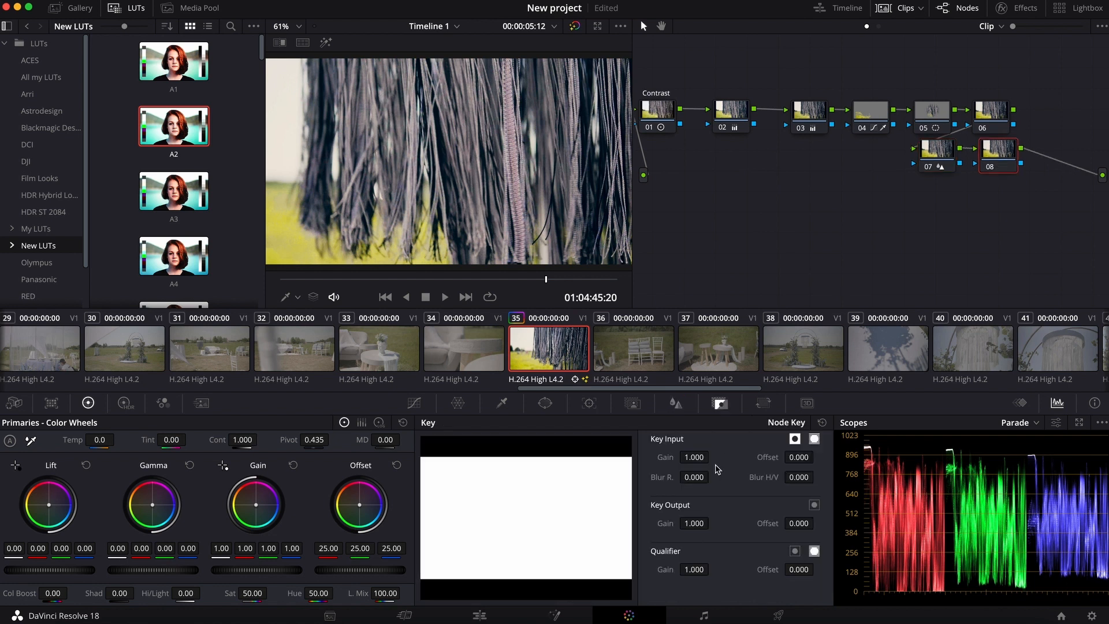
{"action": "mouse_move", "coordinate": [695, 522]}
{"action": "left_mouse_down"}
{"action": "mouse_move", "coordinate": [647, 529]}
{"action": "mouse_move", "coordinate": [701, 527]}
{"action": "left_mouse_up"}
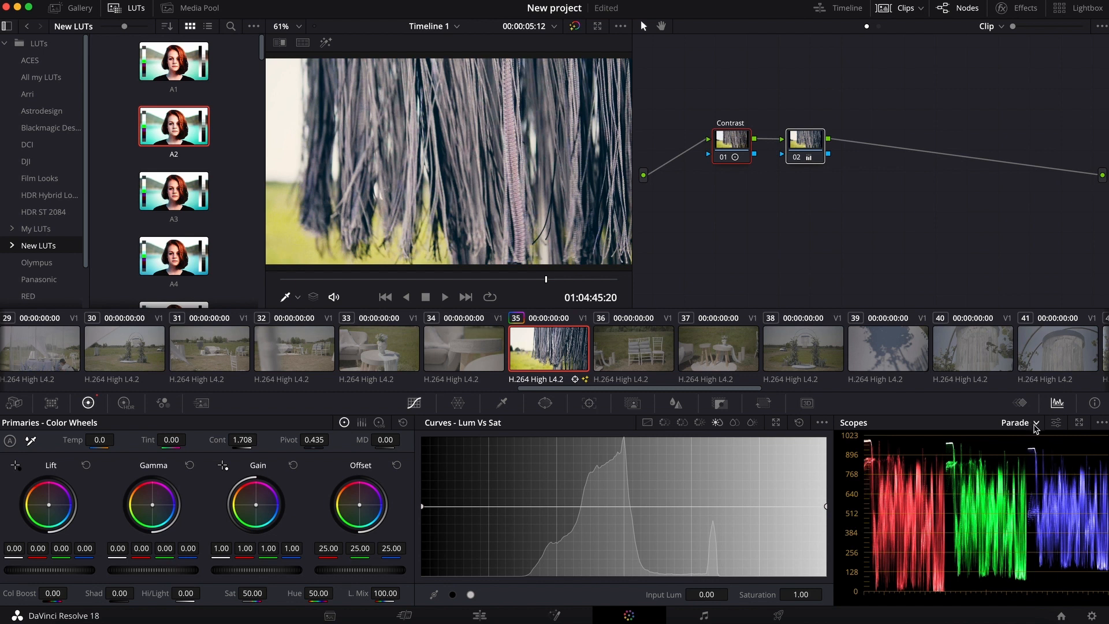
- Compare the Waveform and Histogram scopes, and return to the Parade scope
{"action": "left_click", "coordinate": [1037, 424]}
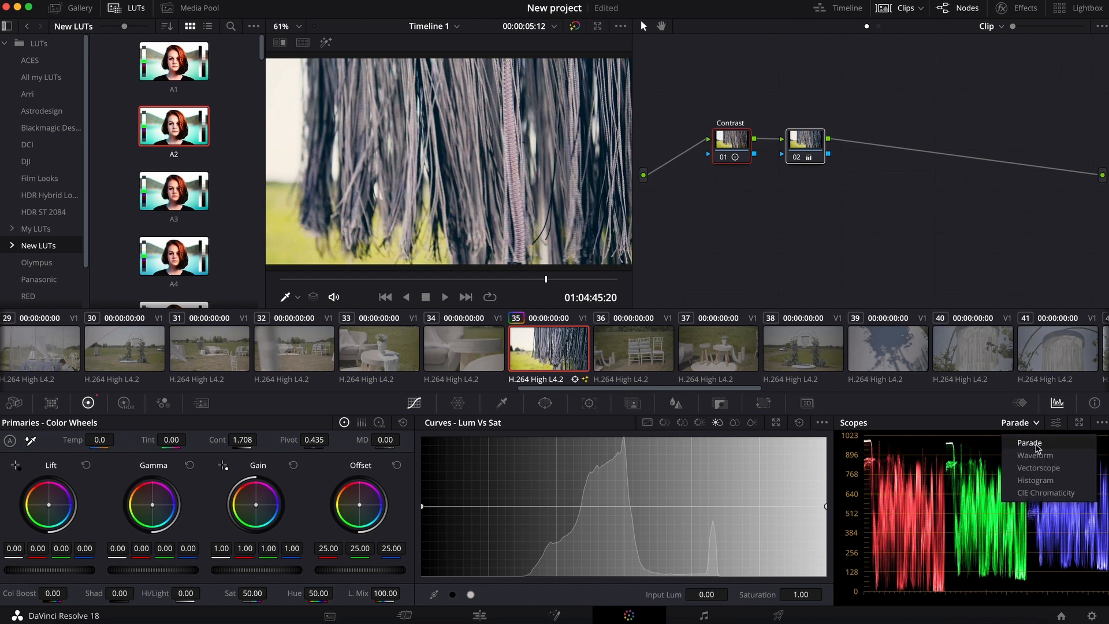
{"action": "left_click", "coordinate": [1036, 456]}
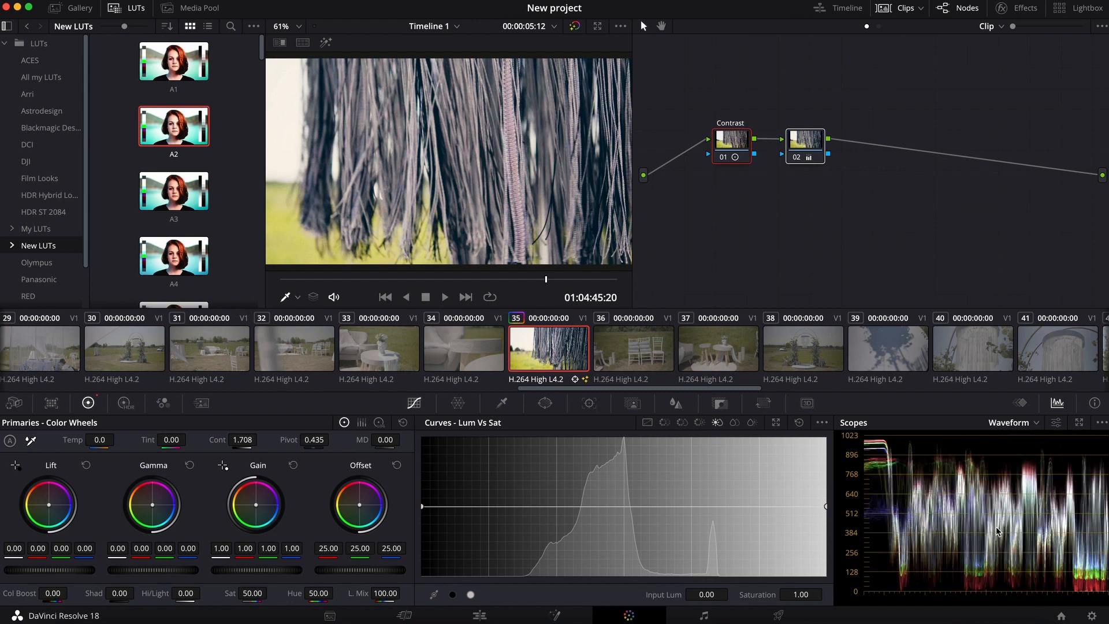
{"action": "left_click", "coordinate": [1038, 425]}
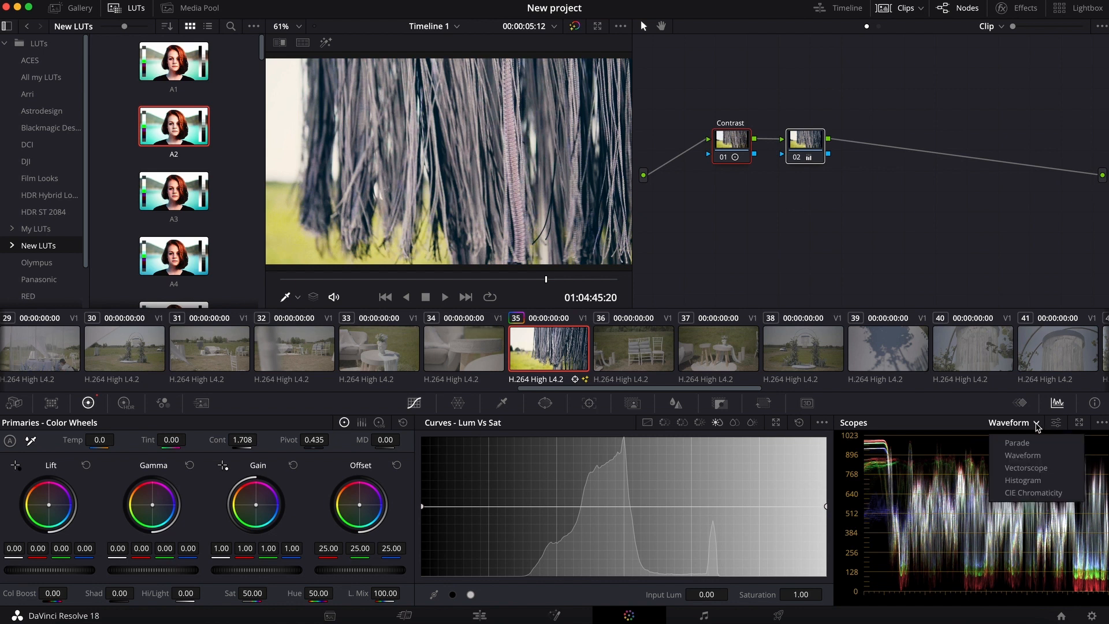
{"action": "left_click", "coordinate": [1019, 481]}
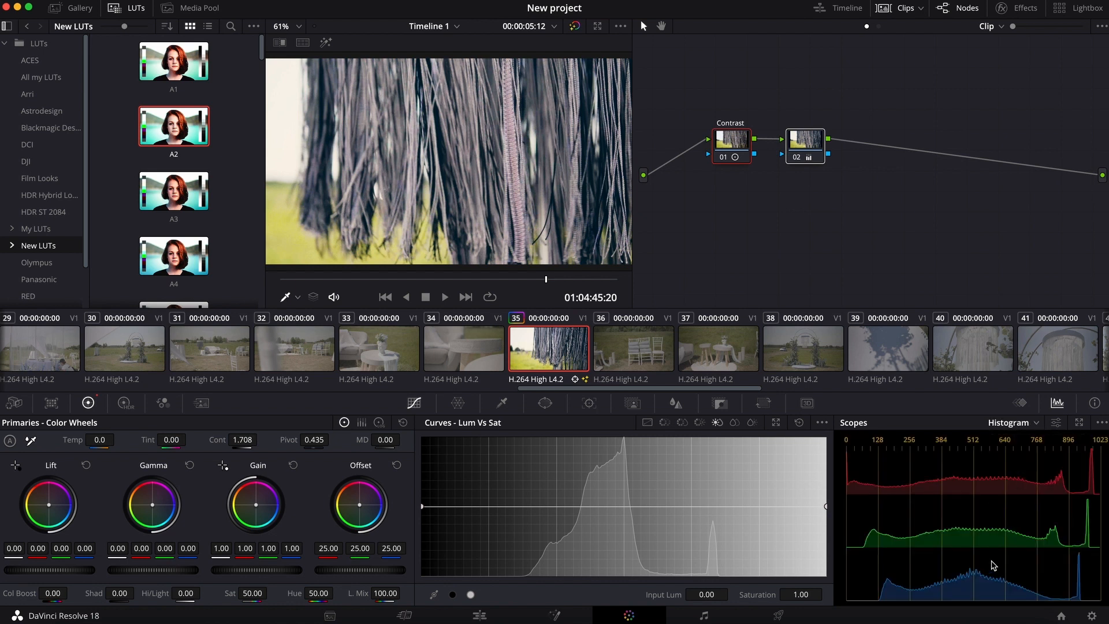
{"action": "left_click", "coordinate": [1037, 422]}
{"action": "left_click", "coordinate": [1016, 443]}
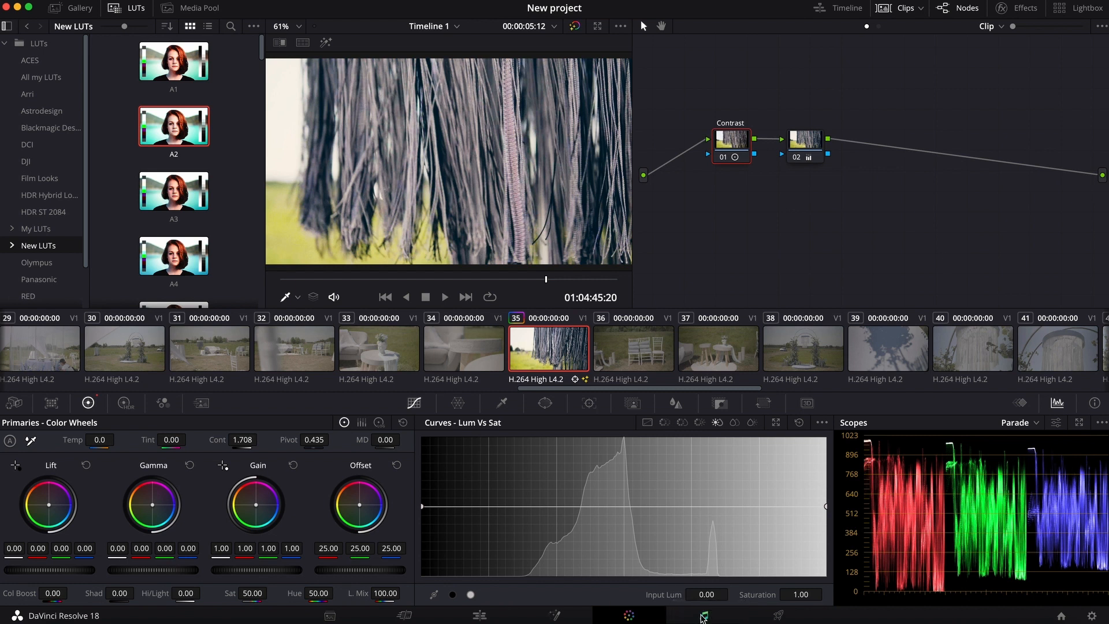
- On the Fairlight page, add the Fairlight FX Limiter to Audio 1 with an input level of about 1.8 dB
{"action": "left_click", "coordinate": [703, 616]}
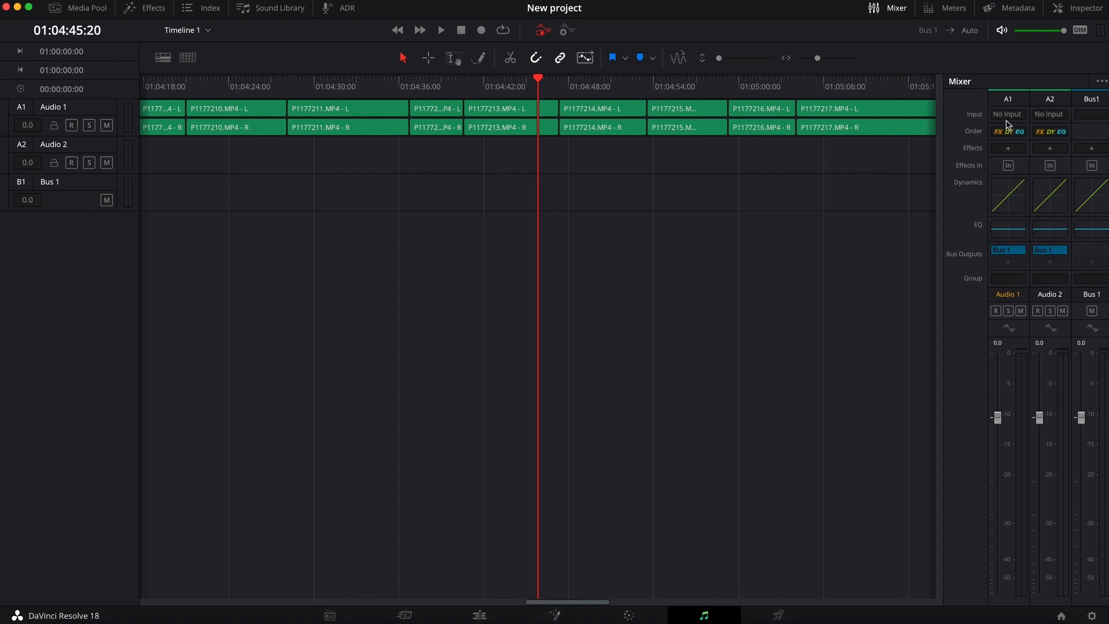
{"action": "left_click", "coordinate": [1010, 148]}
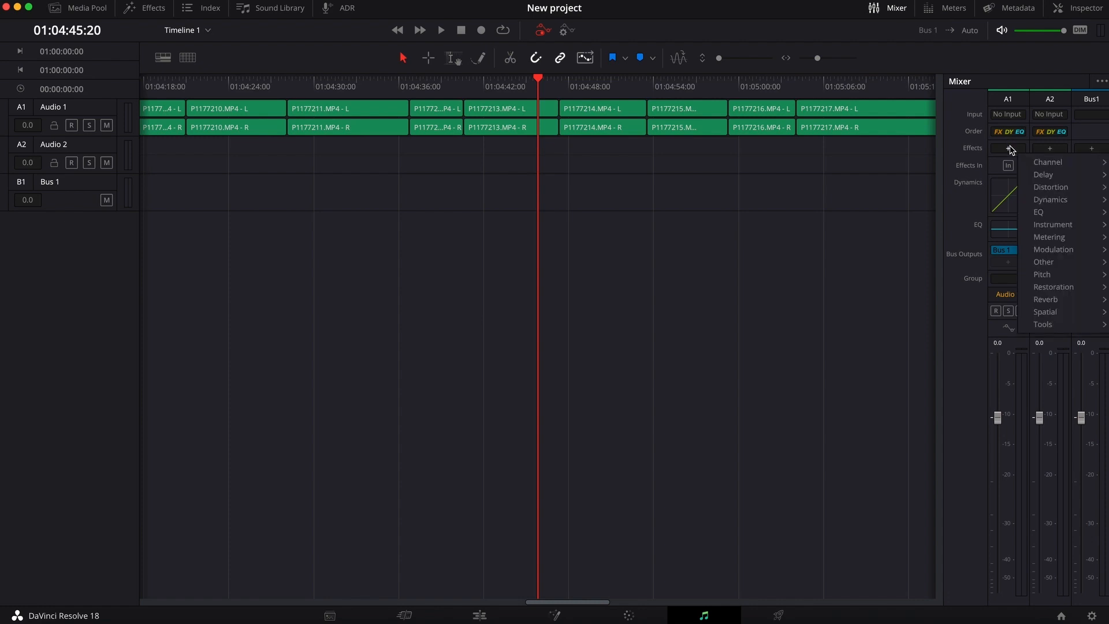
{"action": "mouse_move", "coordinate": [1034, 199]}
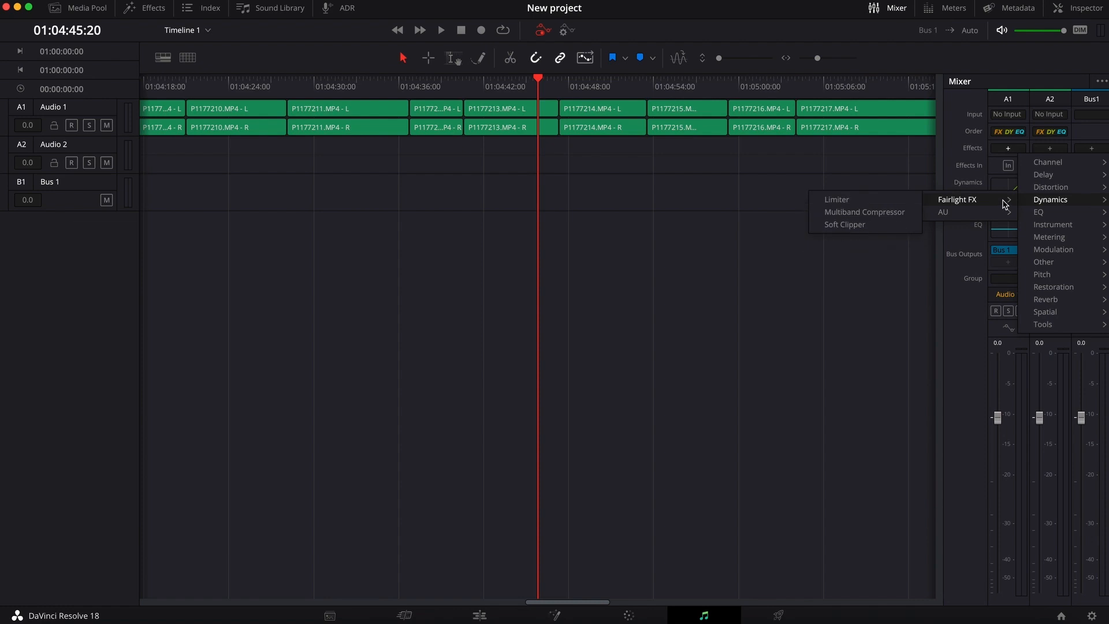
{"action": "left_click", "coordinate": [831, 200]}
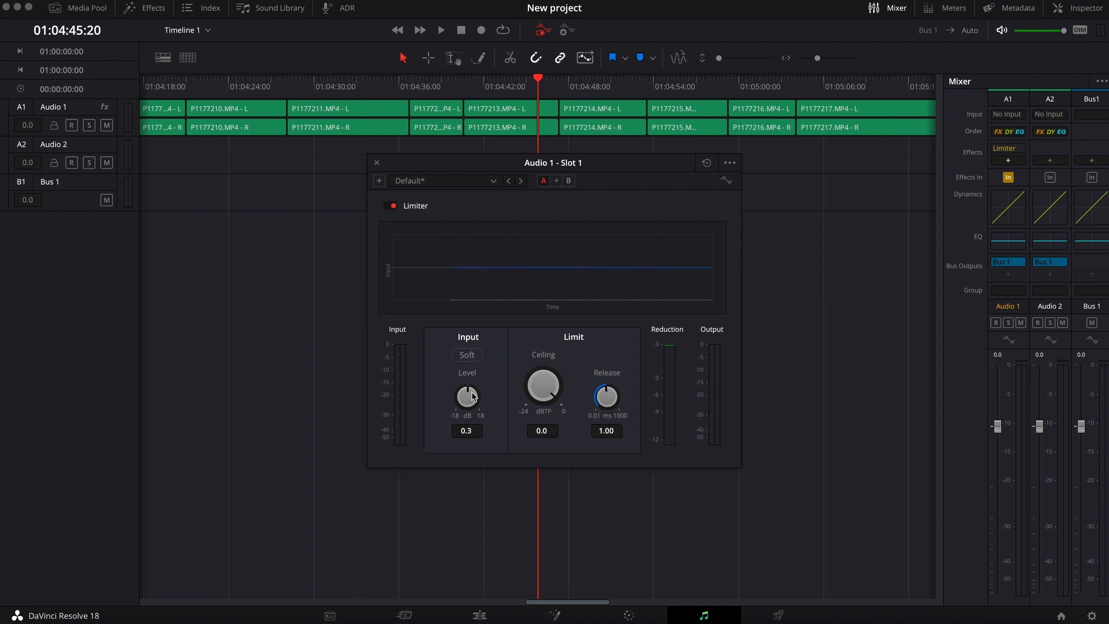
{"action": "left_click_drag", "start_coordinate": [472, 395], "coordinate": [481, 397]}
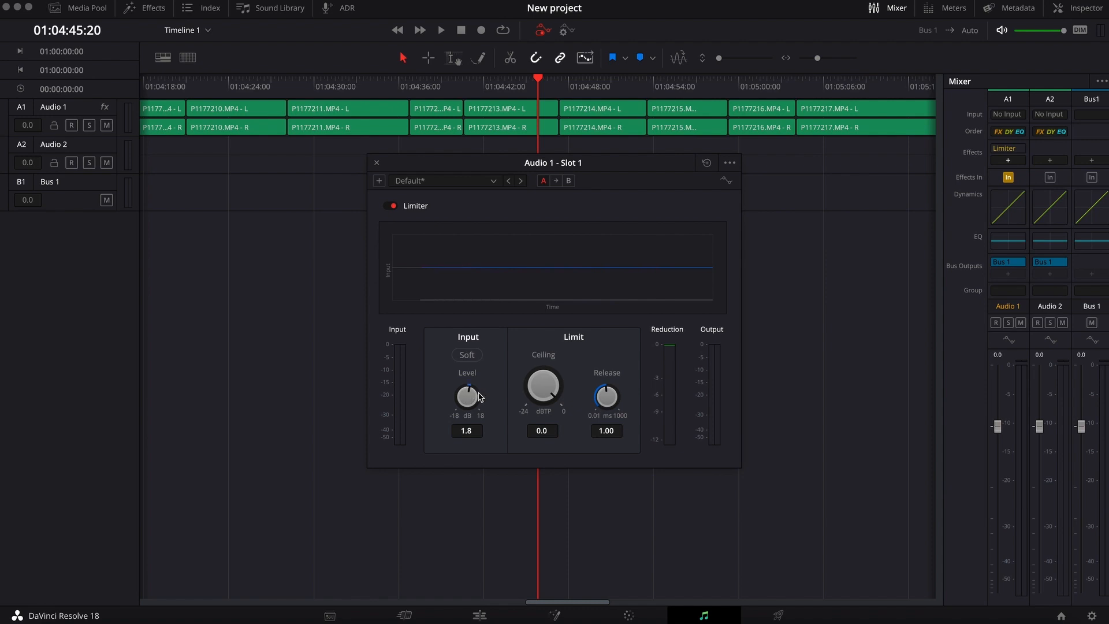
{"action": "left_click", "coordinate": [377, 163]}
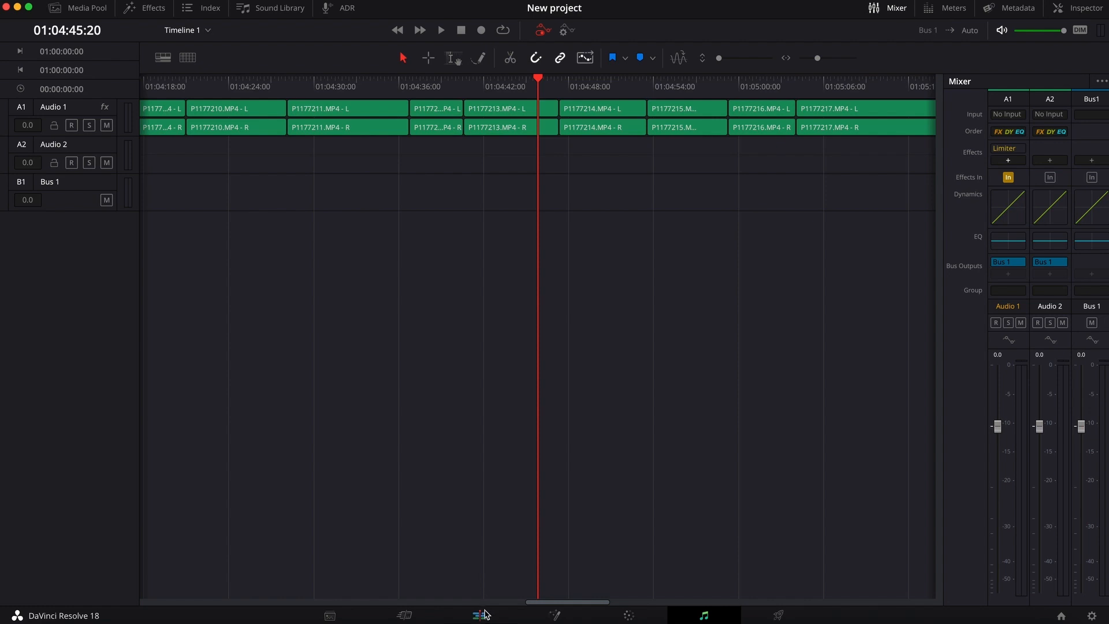
- Move the P1177214.MP4 audio clip down to the Audio 2 track and back up to Audio 1
{"action": "left_click_drag", "start_coordinate": [602, 134], "coordinate": [601, 149]}
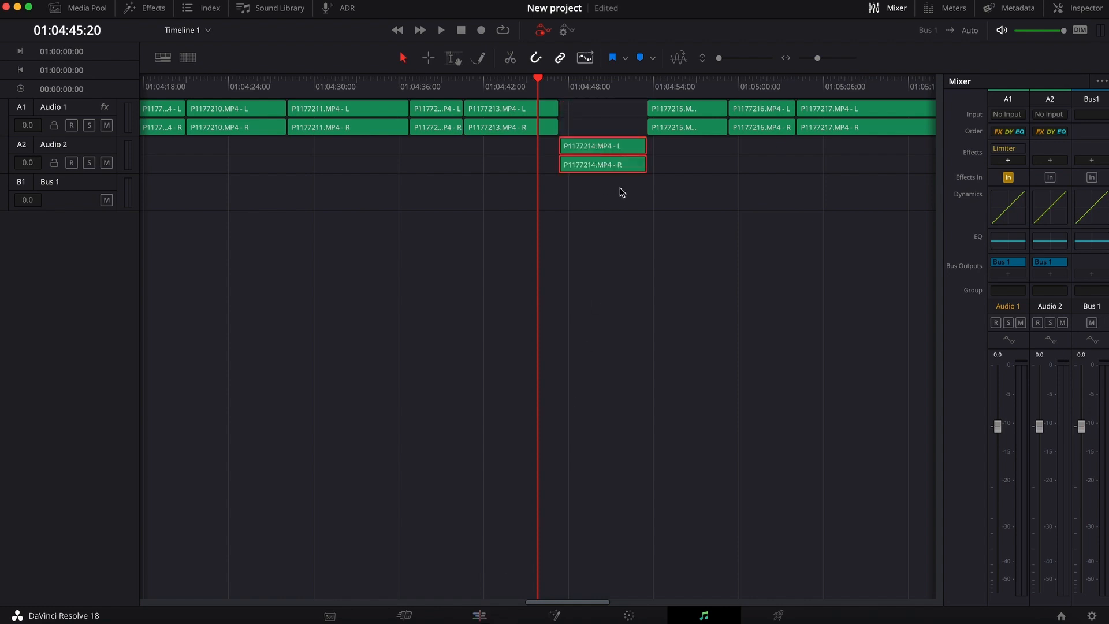
{"action": "key", "text": "BackSpace"}
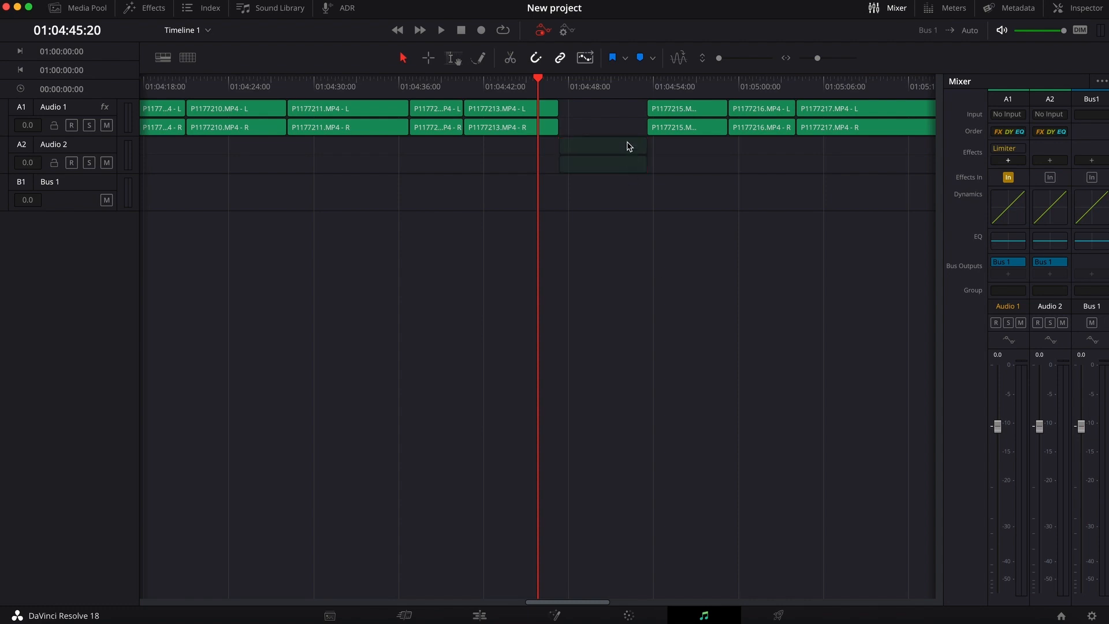
{"action": "left_click_drag", "start_coordinate": [627, 142], "coordinate": [629, 121]}
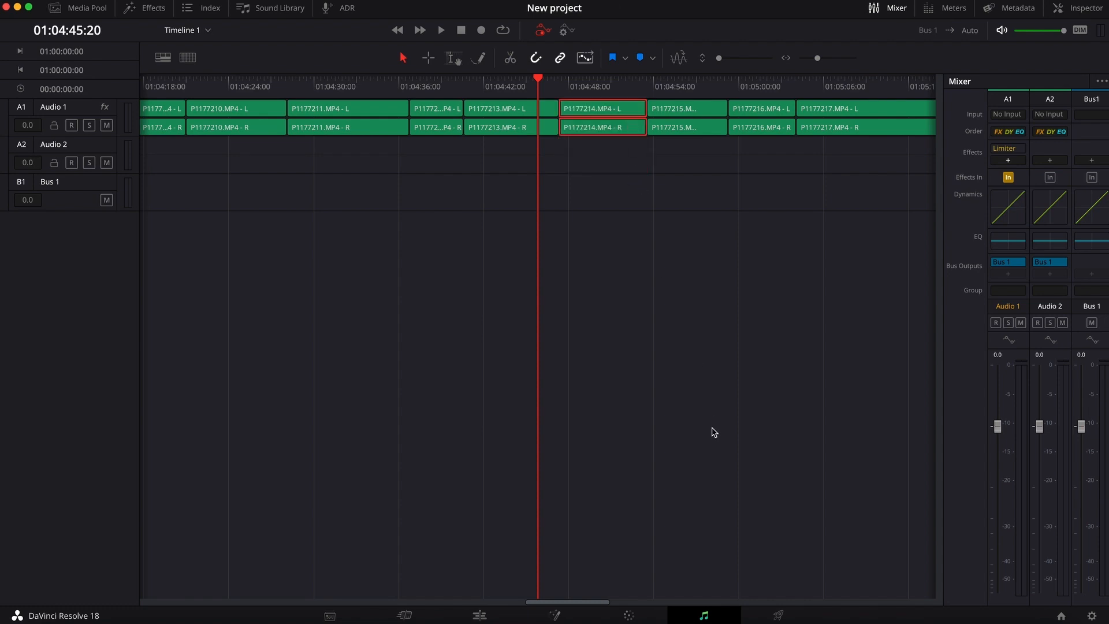
- Switch to the Deliver page and review the Custom Export format, codec and resolution settings
{"action": "left_click", "coordinate": [777, 615]}
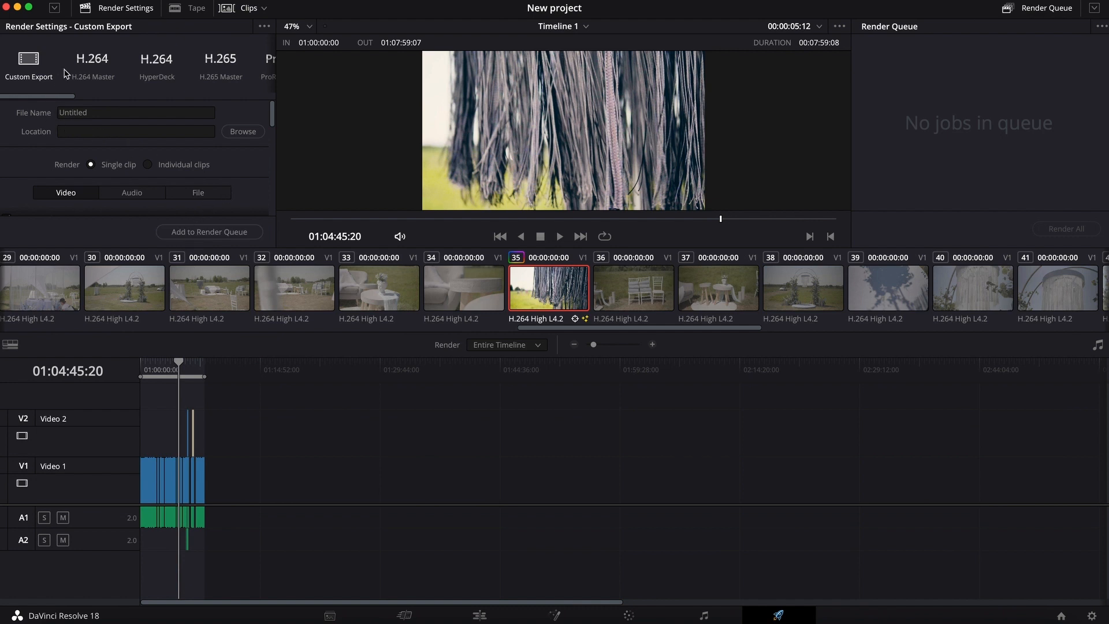
{"action": "scroll", "coordinate": [234, 218], "scroll_direction": "down", "scroll_amount": 3}
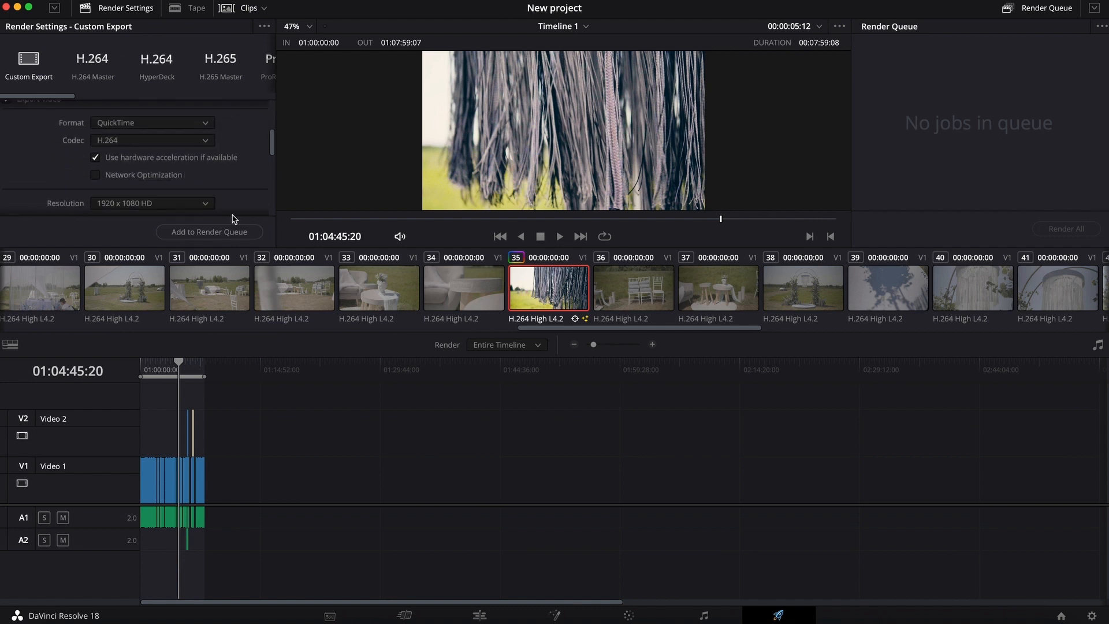
{"action": "scroll", "coordinate": [234, 218], "scroll_direction": "up", "scroll_amount": 4}
{"action": "left_click", "coordinate": [91, 110]}
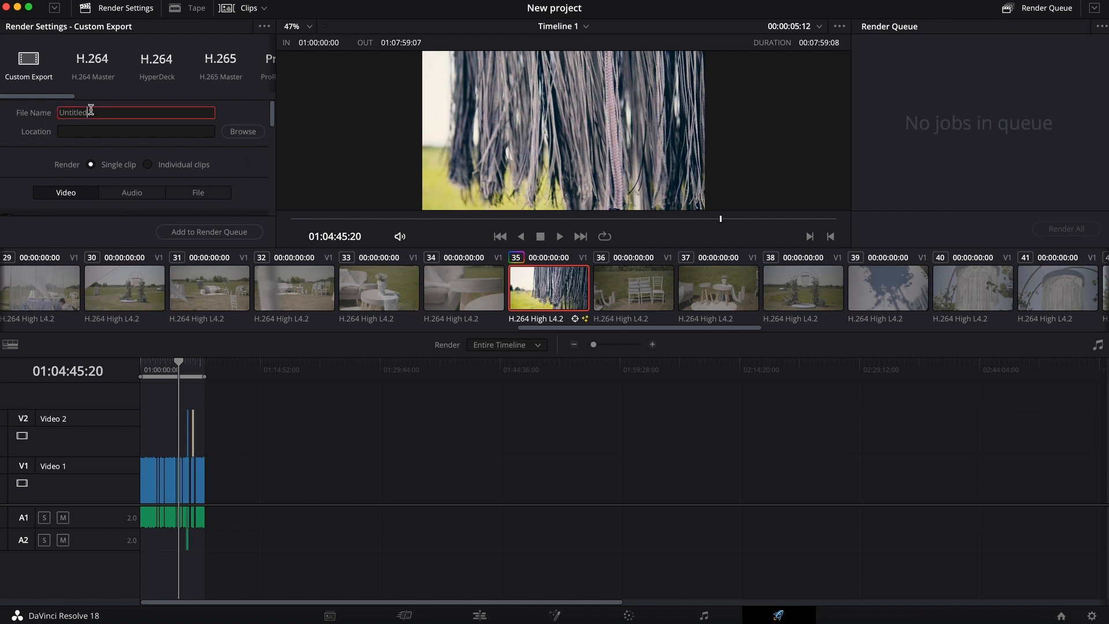
{"action": "left_click", "coordinate": [228, 130]}
{"action": "left_click", "coordinate": [229, 131]}
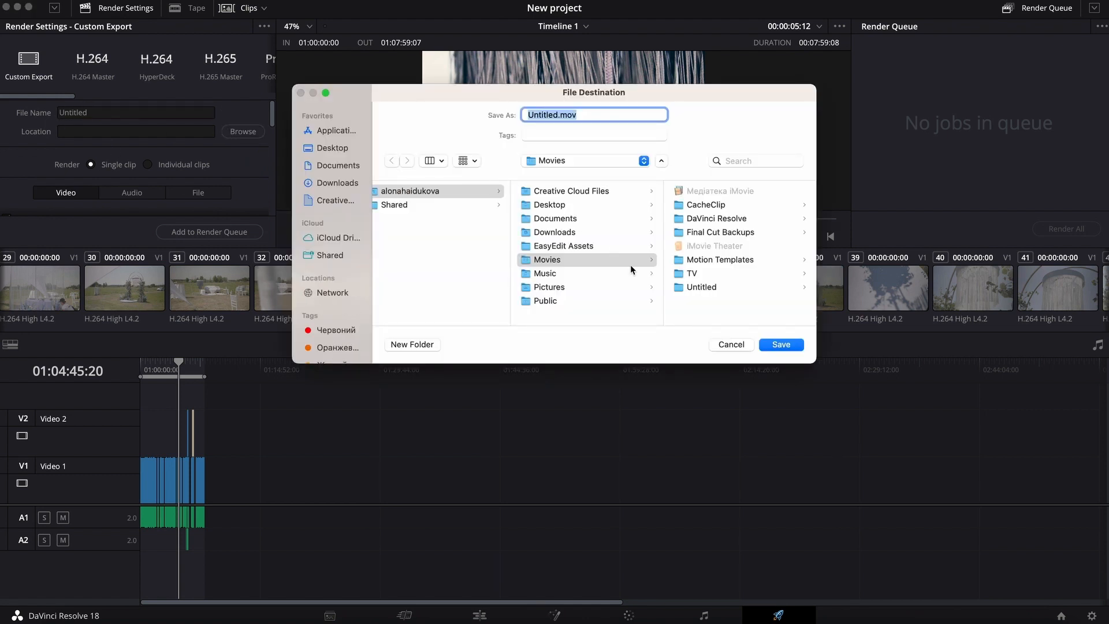
{"action": "left_click", "coordinate": [731, 344]}
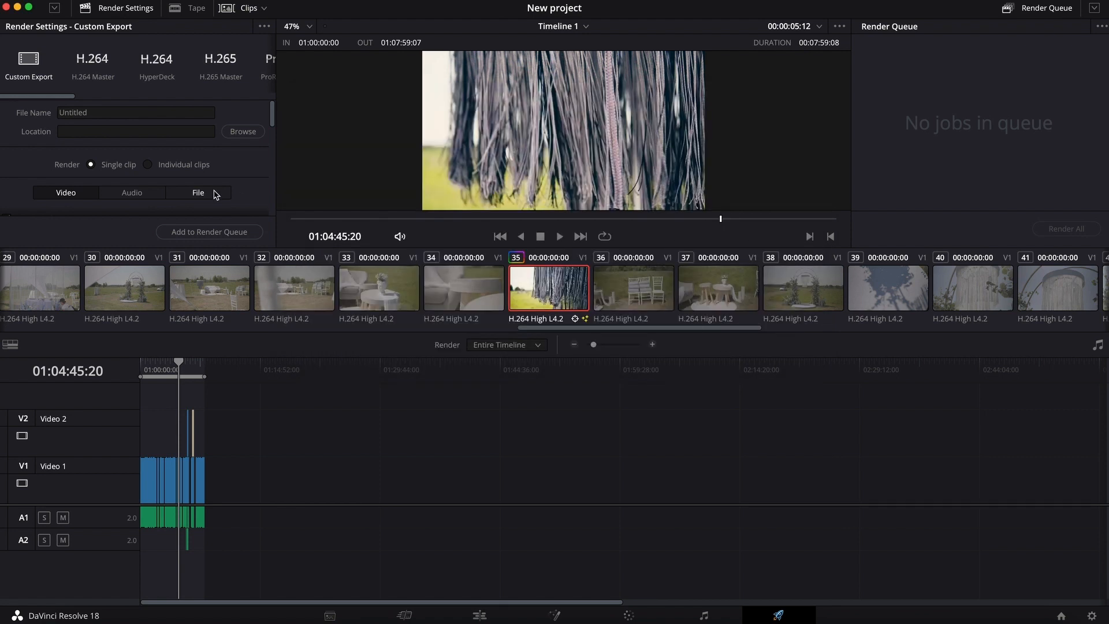
- Set the video export format to MP4
{"action": "scroll", "coordinate": [216, 194], "scroll_direction": "down", "scroll_amount": 2}
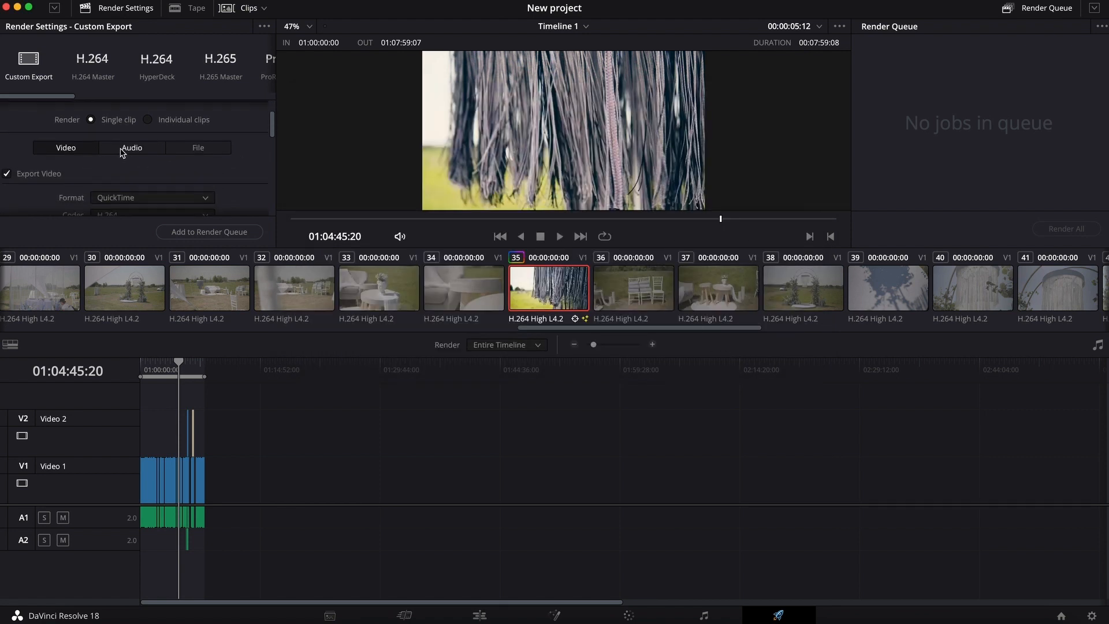
{"action": "scroll", "coordinate": [135, 174], "scroll_direction": "down", "scroll_amount": 3}
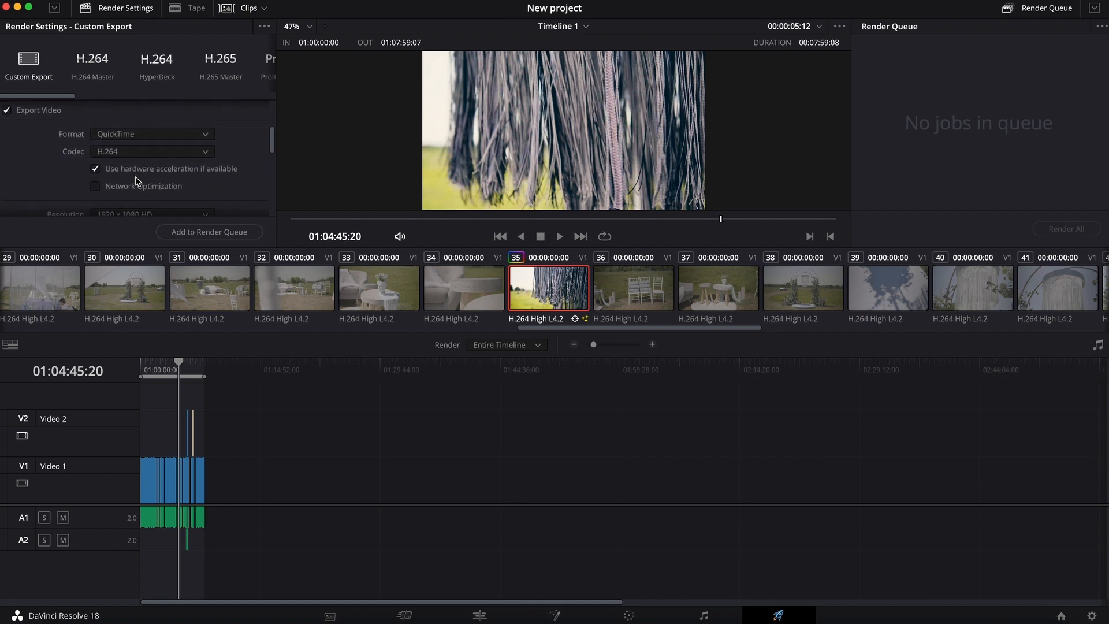
{"action": "left_click", "coordinate": [148, 138]}
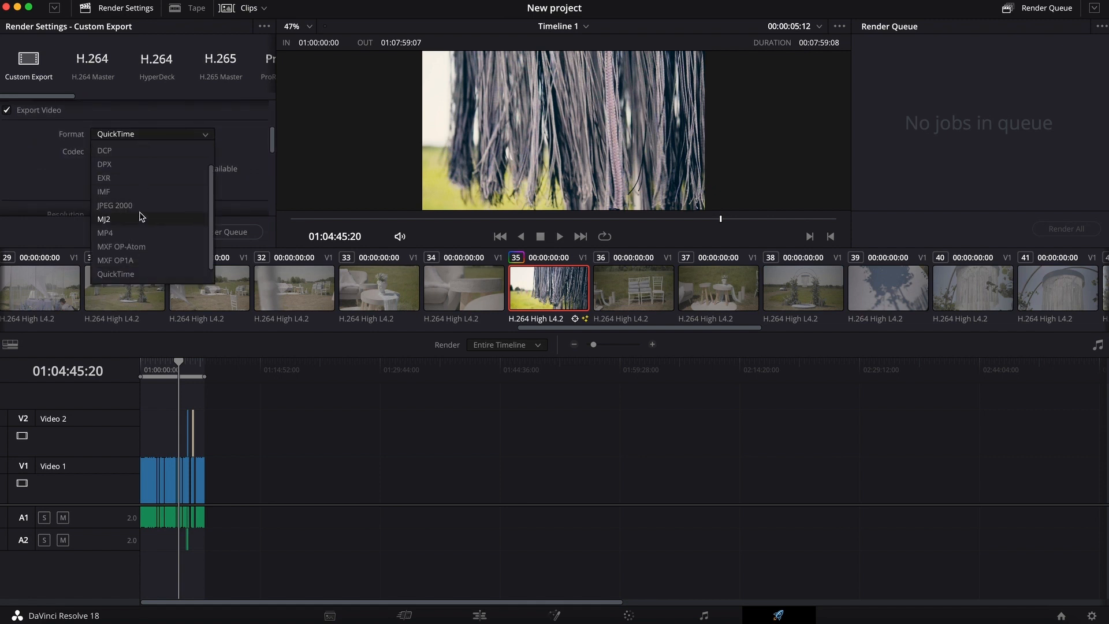
{"action": "left_click", "coordinate": [141, 231]}
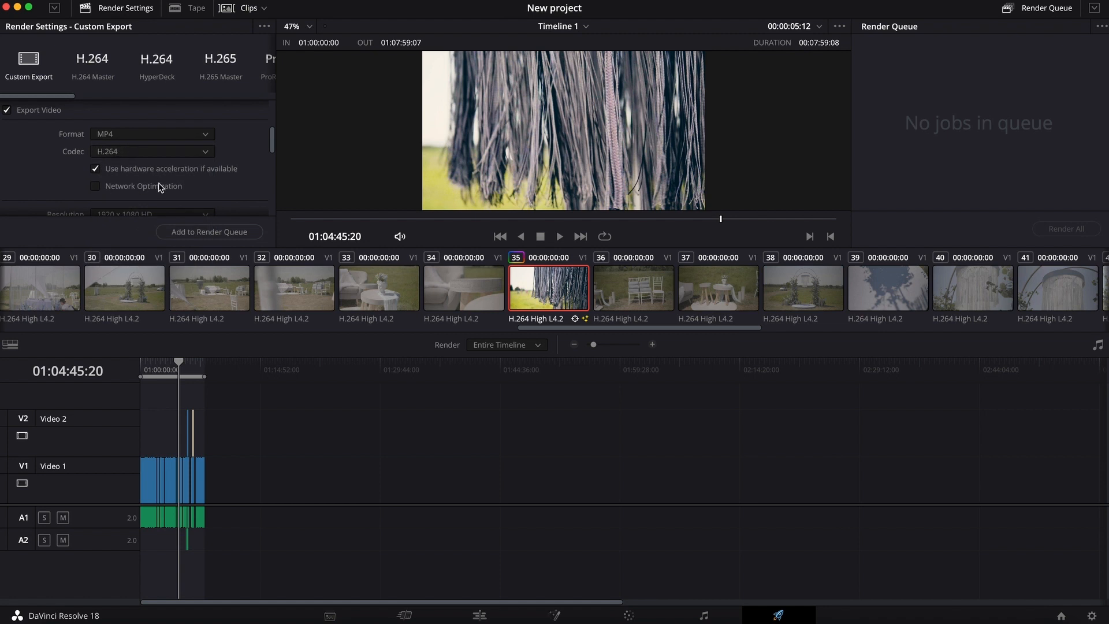
- Choose 1920 x 1080 HD as the export resolution and 24 as the frame rate
{"action": "scroll", "coordinate": [160, 187], "scroll_direction": "down", "scroll_amount": 3}
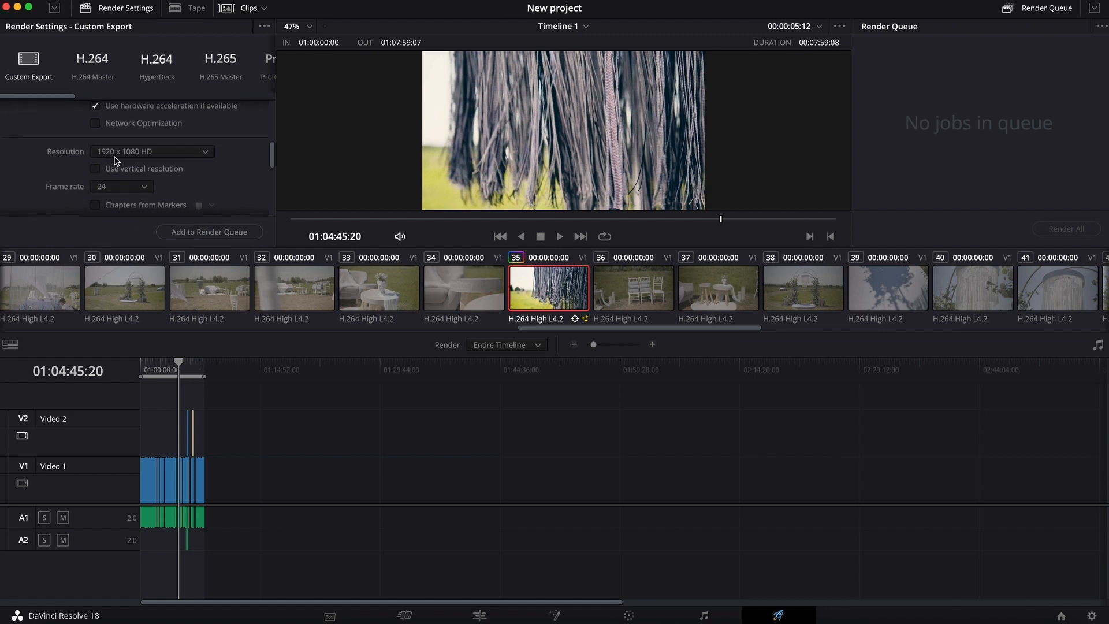
{"action": "left_click", "coordinate": [181, 156]}
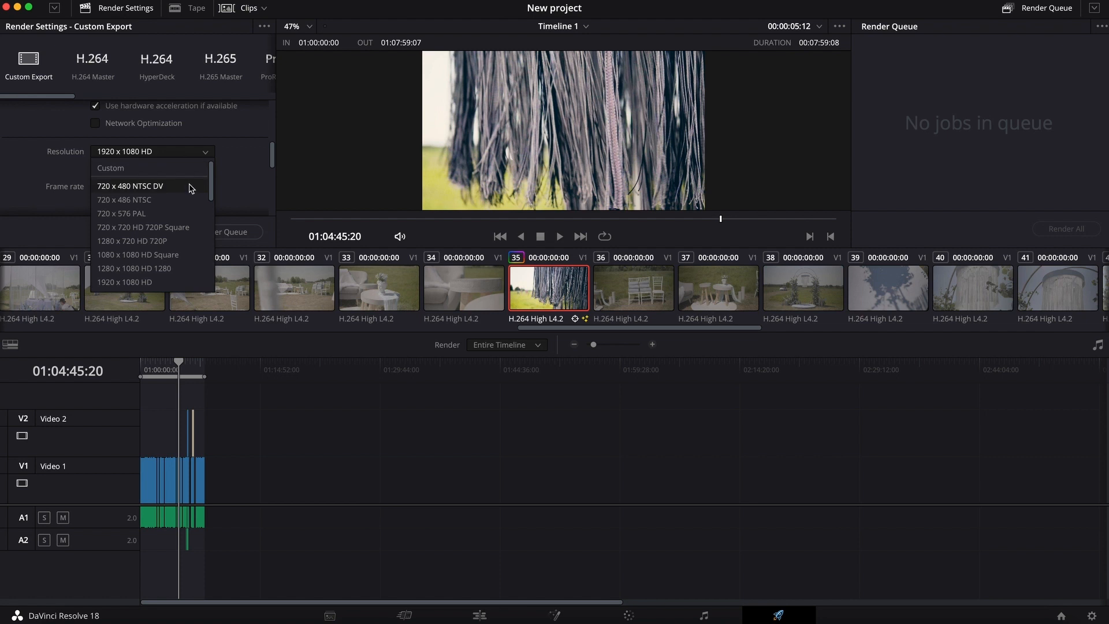
{"action": "scroll", "coordinate": [189, 185], "scroll_direction": "down", "scroll_amount": 2}
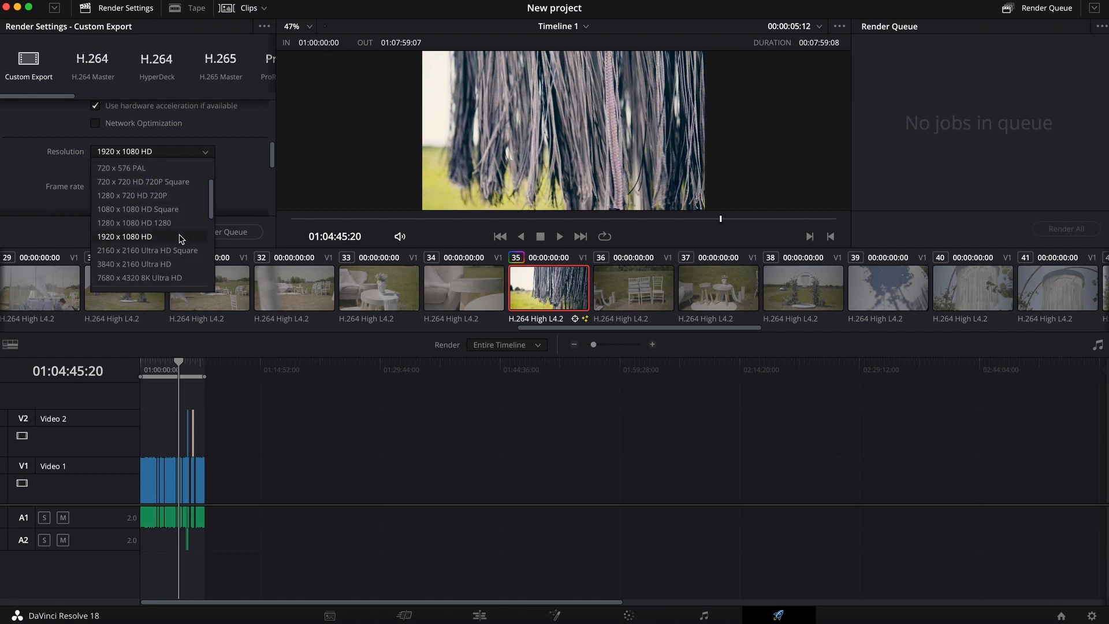
{"action": "left_click", "coordinate": [181, 239]}
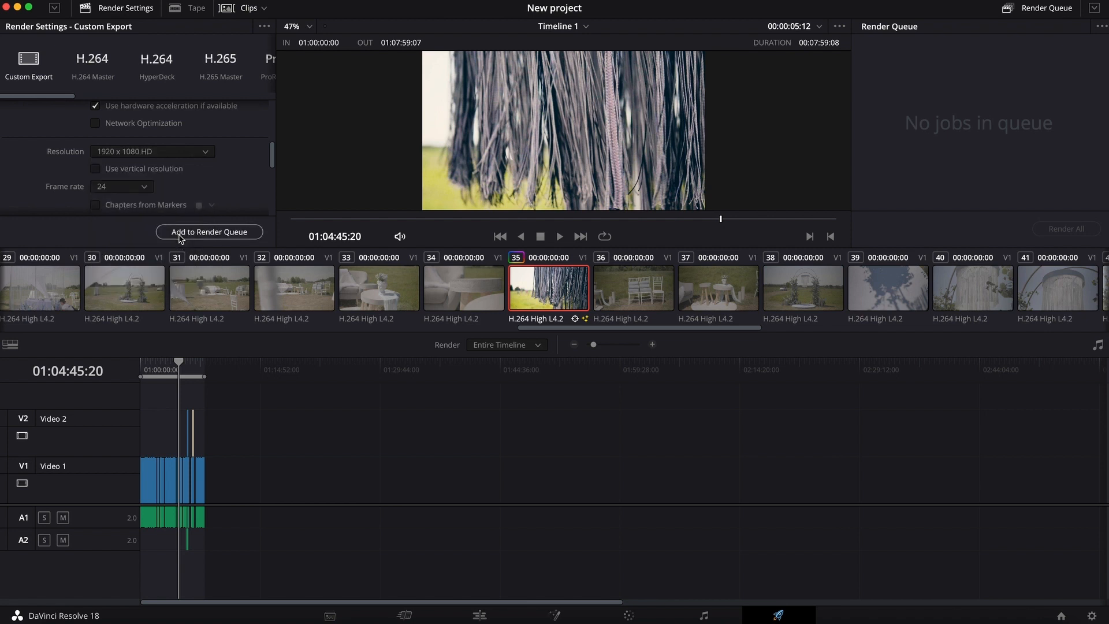
{"action": "left_click", "coordinate": [202, 156]}
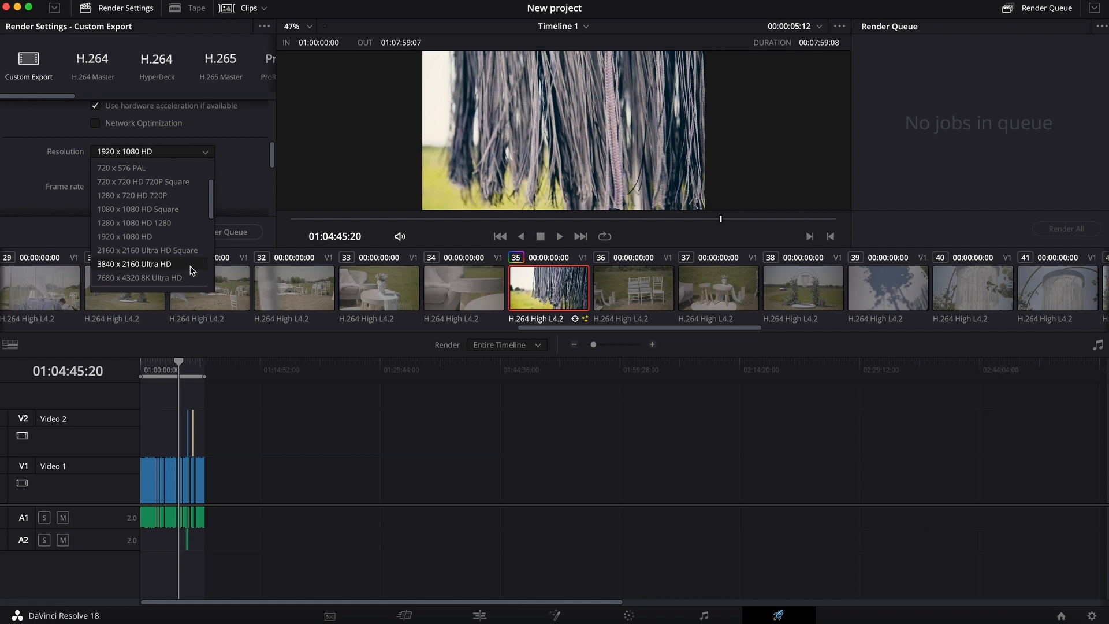
{"action": "left_click", "coordinate": [230, 167]}
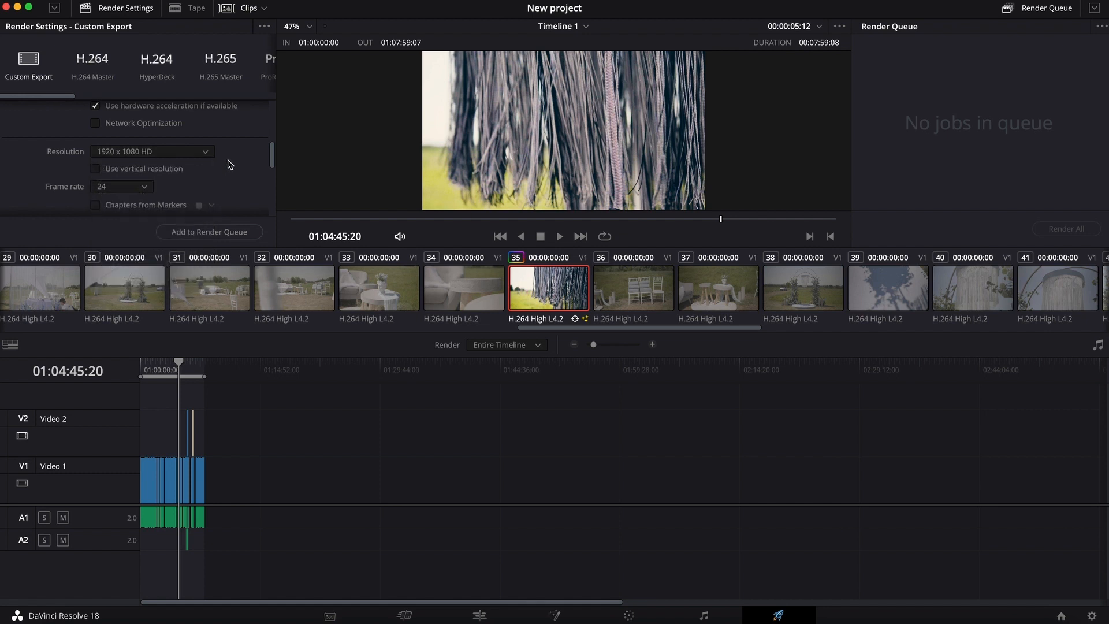
{"action": "left_click", "coordinate": [147, 192]}
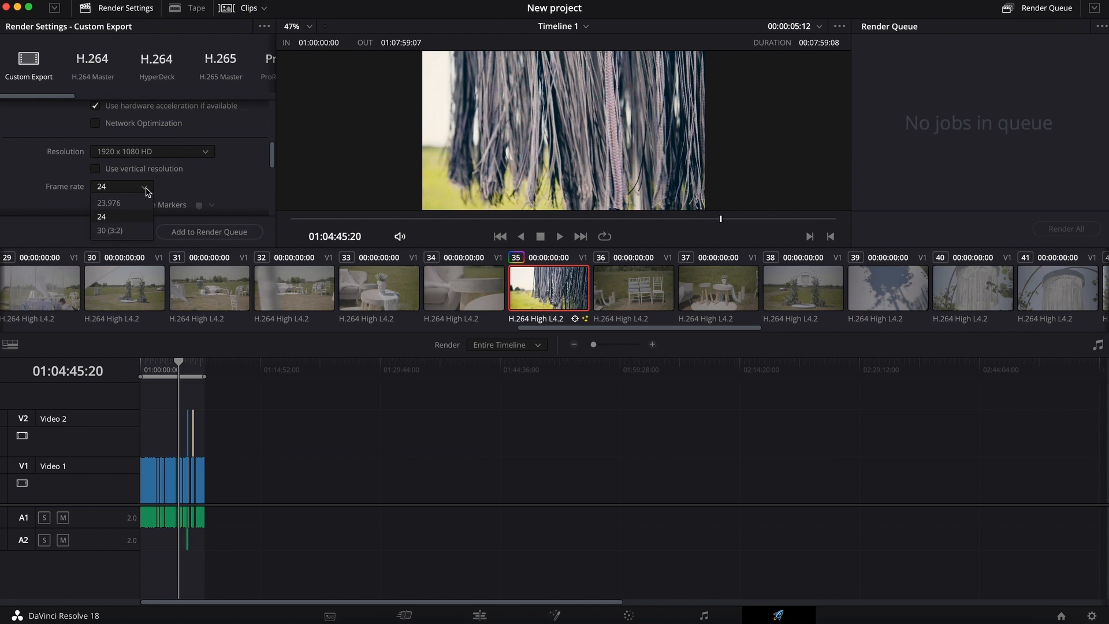
{"action": "left_click", "coordinate": [127, 222]}
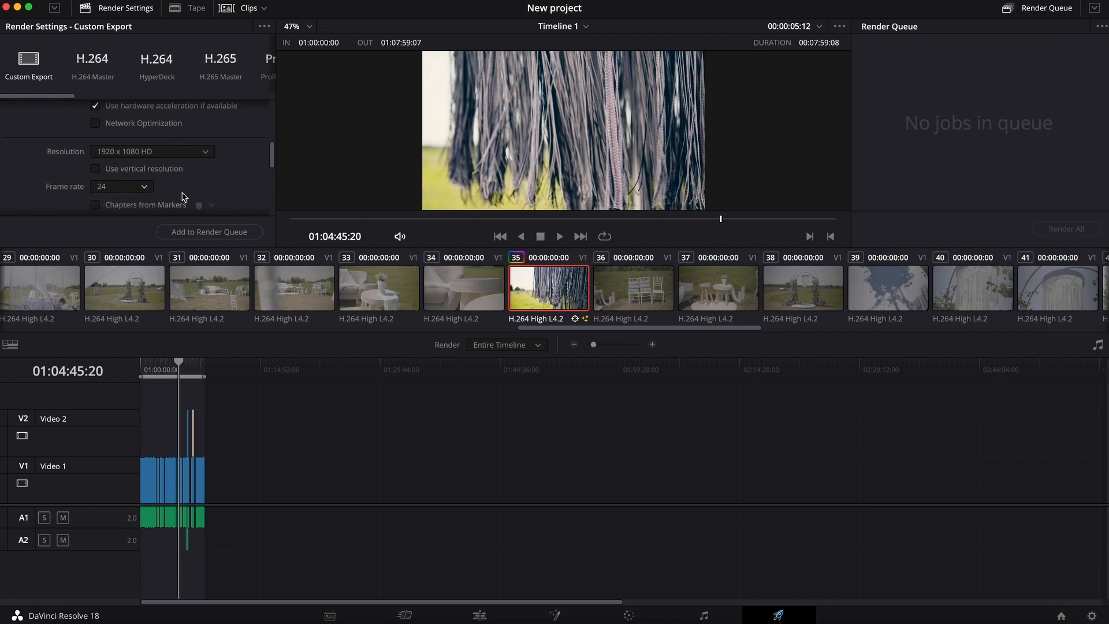
- Review the export quality, encoding and key frame settings, and the available presets such as ProRes, YouTube, Vimeo, Twitter and Dropbox
{"action": "scroll", "coordinate": [238, 181], "scroll_direction": "down", "scroll_amount": 2}
{"action": "scroll", "coordinate": [238, 181], "scroll_direction": "down", "scroll_amount": 1}
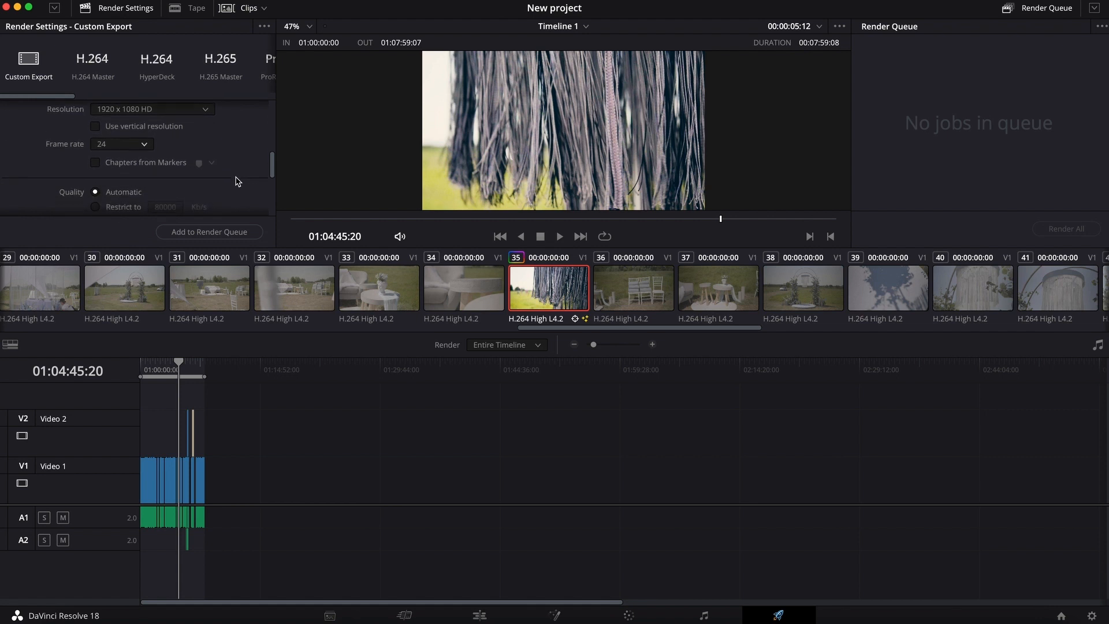
{"action": "scroll", "coordinate": [237, 181], "scroll_direction": "down", "scroll_amount": 3}
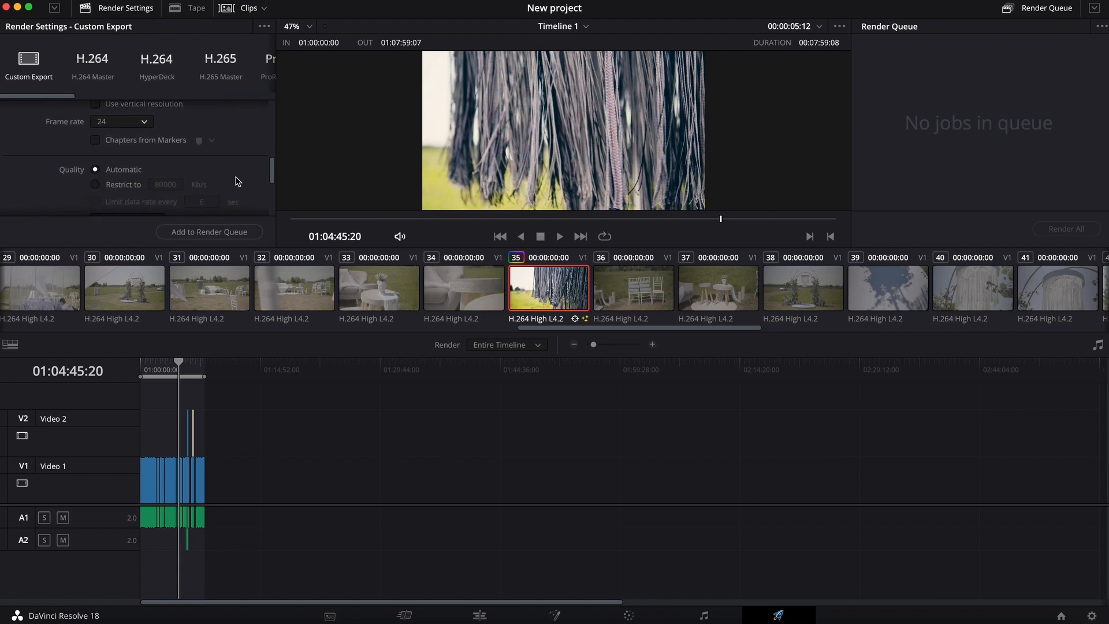
{"action": "scroll", "coordinate": [236, 182], "scroll_direction": "down", "scroll_amount": 8}
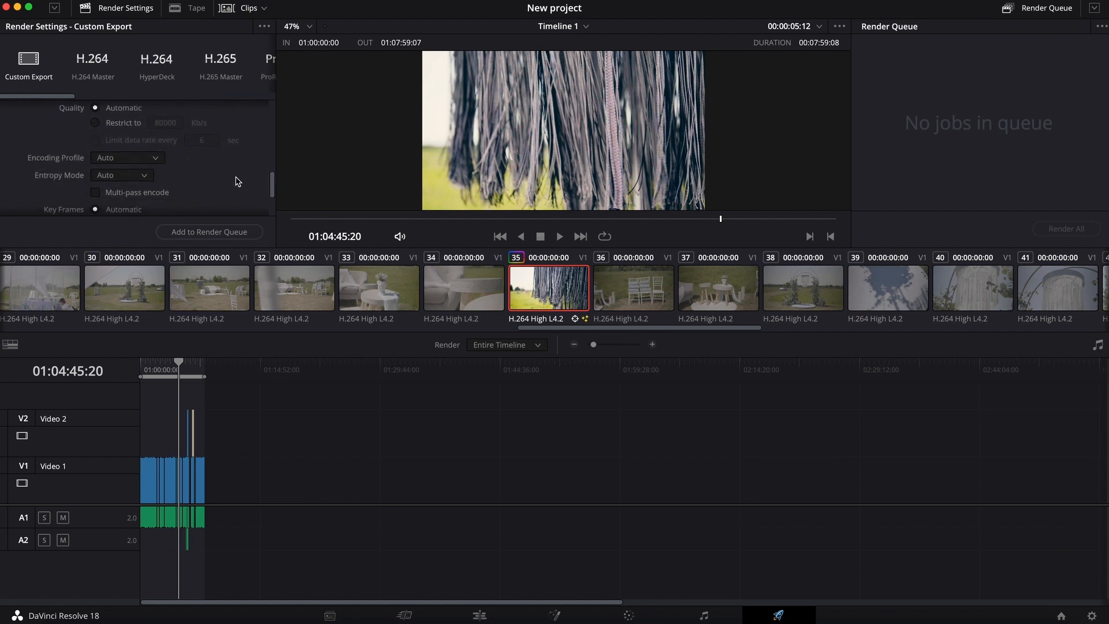
{"action": "scroll", "coordinate": [236, 182], "scroll_direction": "up", "scroll_amount": 10}
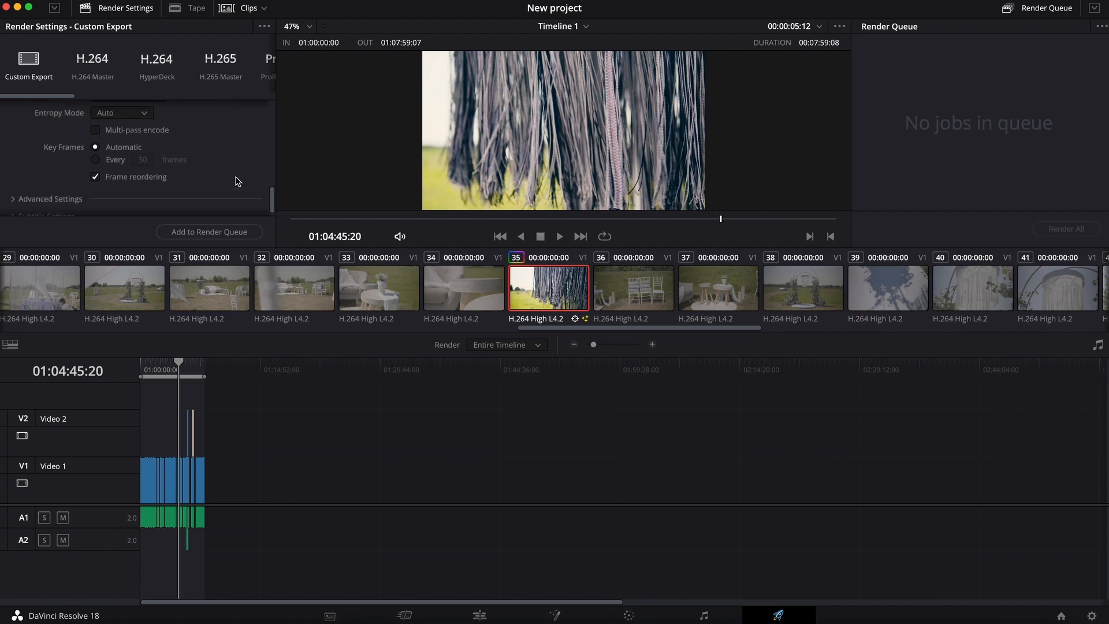
{"action": "scroll", "coordinate": [236, 182], "scroll_direction": "up", "scroll_amount": 3}
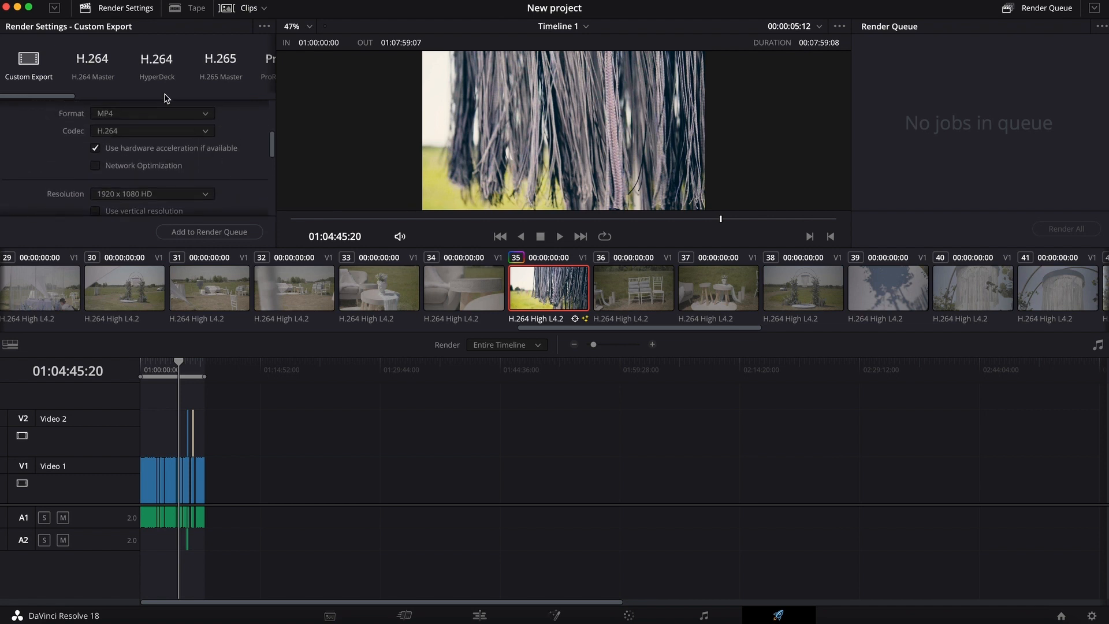
{"action": "scroll", "coordinate": [206, 63], "scroll_direction": "right", "scroll_amount": 5}
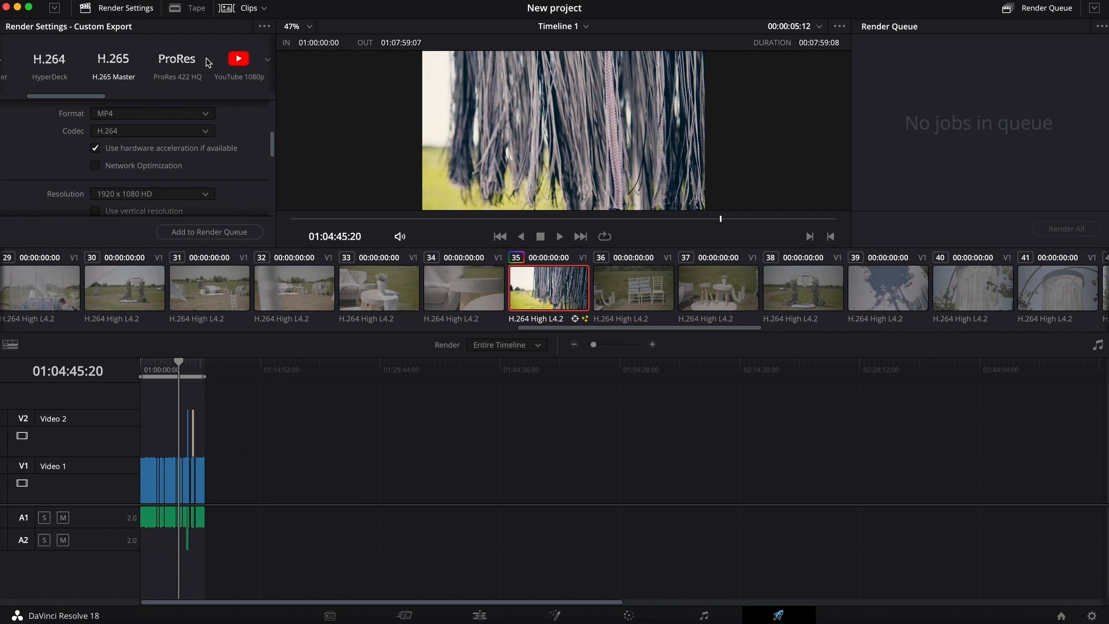
{"action": "scroll", "coordinate": [206, 62], "scroll_direction": "right", "scroll_amount": 6}
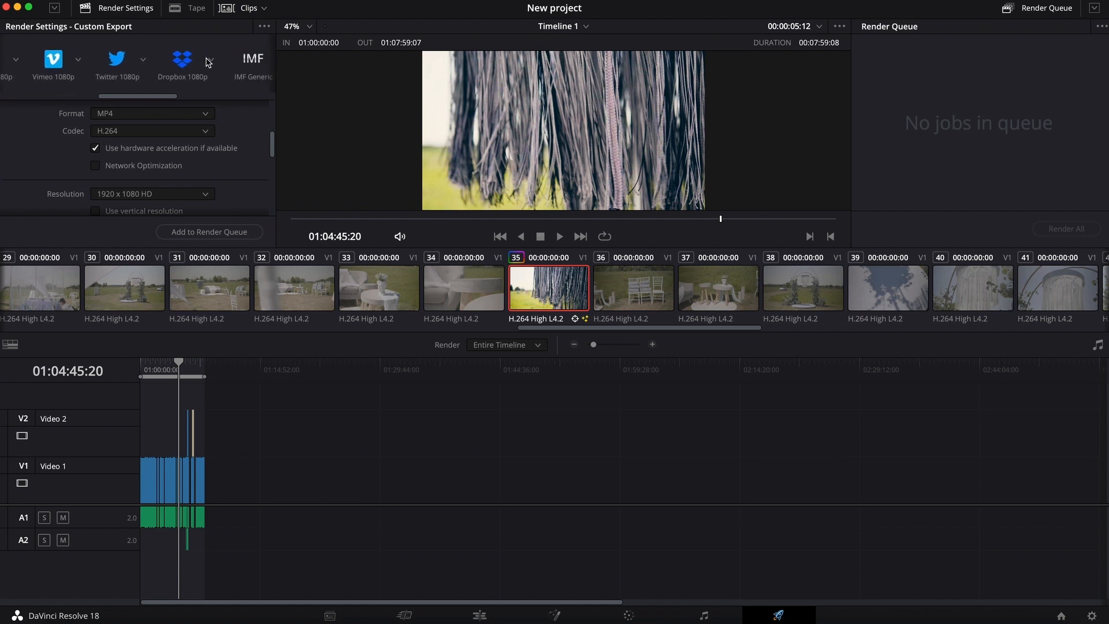
{"action": "scroll", "coordinate": [207, 62], "scroll_direction": "left", "scroll_amount": 6}
{"action": "scroll", "coordinate": [207, 62], "scroll_direction": "left", "scroll_amount": 1}
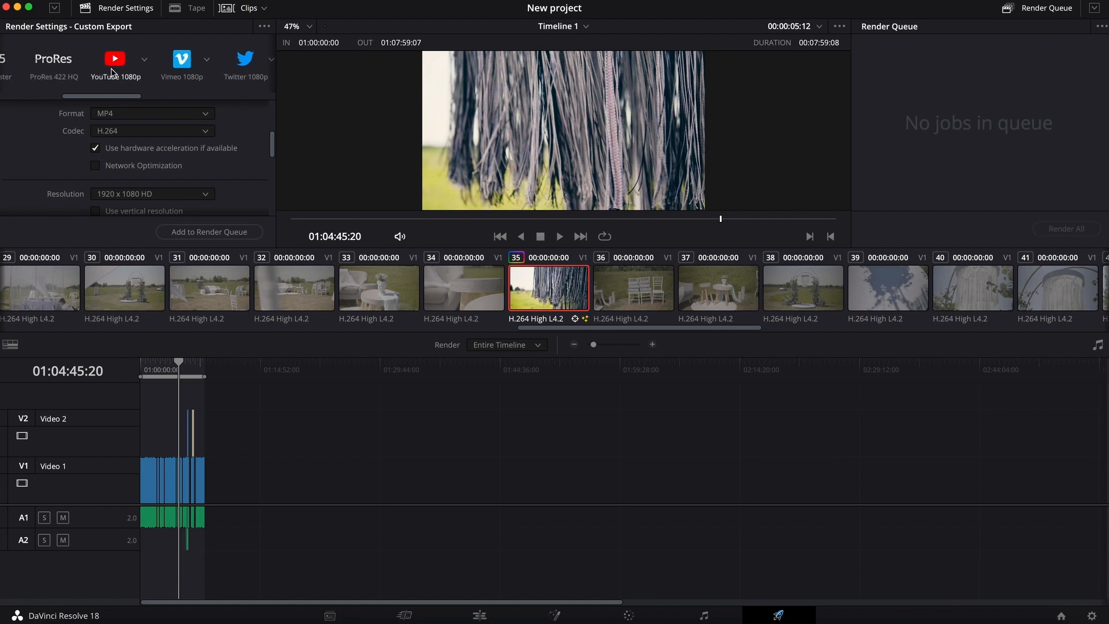
- Add Timeline 1 to the render queue with the Custom Export settings, saving it to the Desktop as Untitled.mp4
{"action": "scroll", "coordinate": [112, 73], "scroll_direction": "left", "scroll_amount": 4}
{"action": "scroll", "coordinate": [174, 162], "scroll_direction": "up", "scroll_amount": 5}
{"action": "left_click", "coordinate": [198, 233]}
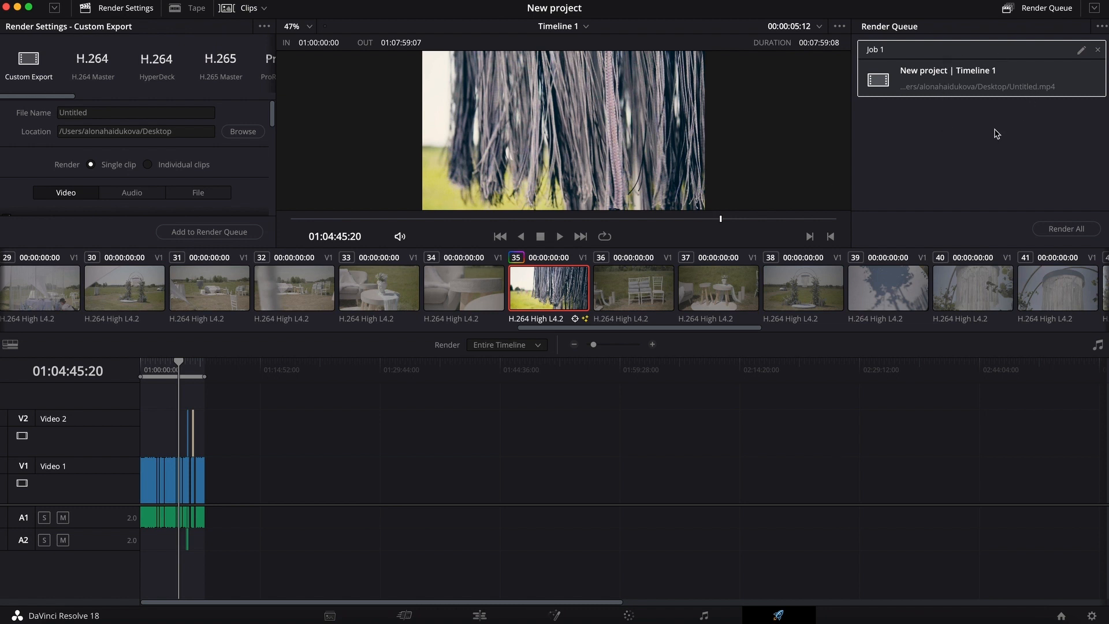
- Shorten the timeline's render range to end at 01:05:44:17, and start rendering the queued Video.mp4 job
{"action": "left_click", "coordinate": [605, 345]}
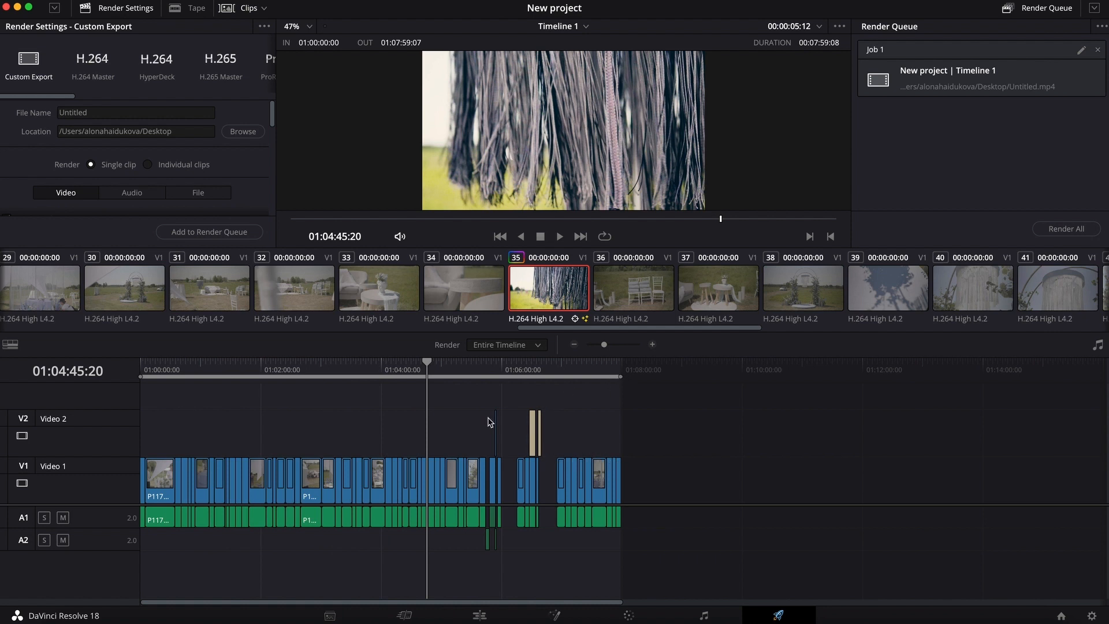
{"action": "left_click_drag", "start_coordinate": [471, 368], "coordinate": [486, 369]}
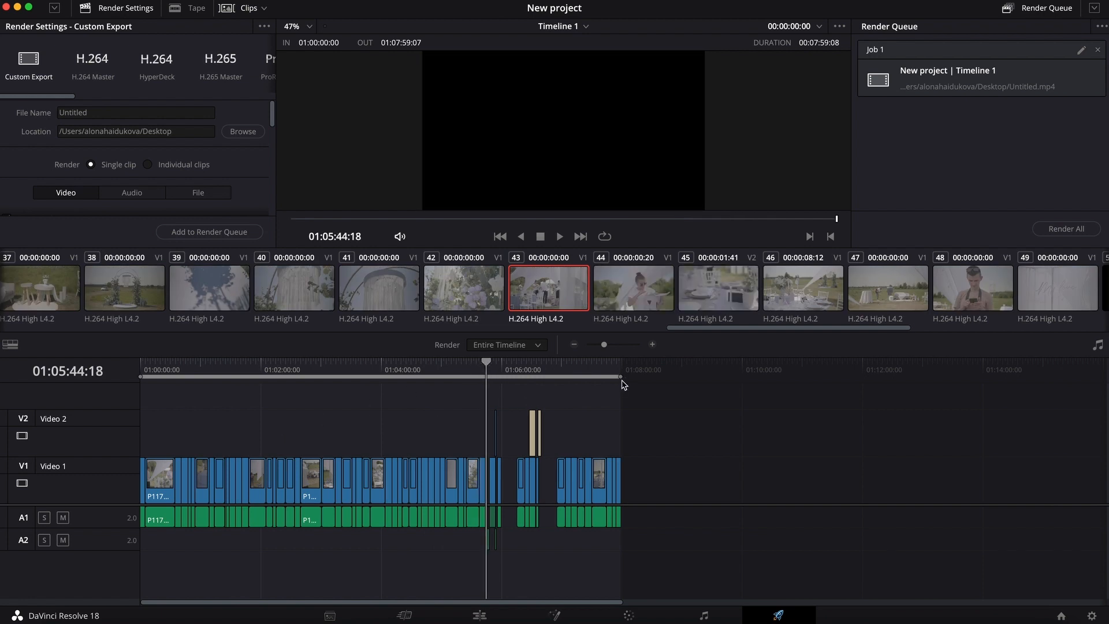
{"action": "left_click_drag", "start_coordinate": [626, 378], "coordinate": [486, 376]}
{"action": "left_click_drag", "start_coordinate": [613, 346], "coordinate": [623, 376]}
{"action": "left_click", "coordinate": [650, 377]}
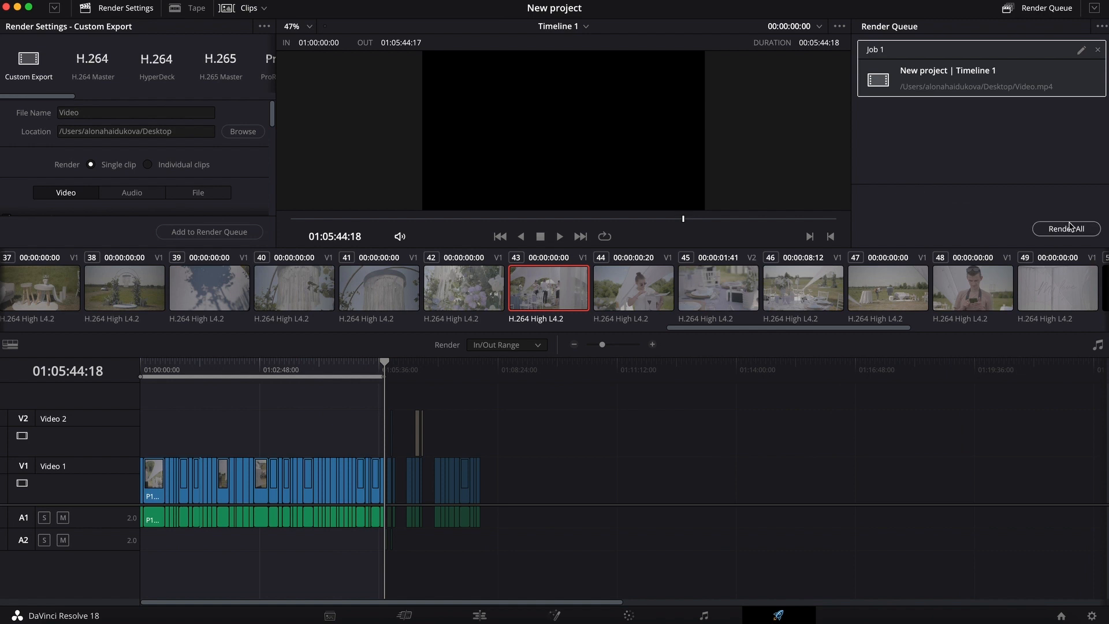
{"action": "left_click", "coordinate": [1066, 228]}
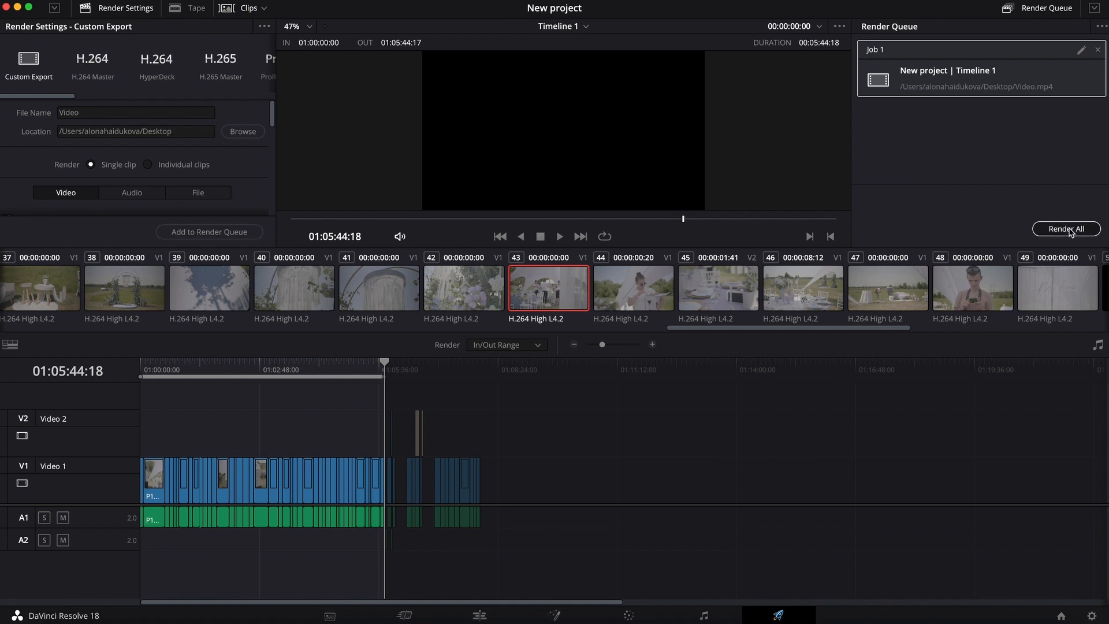